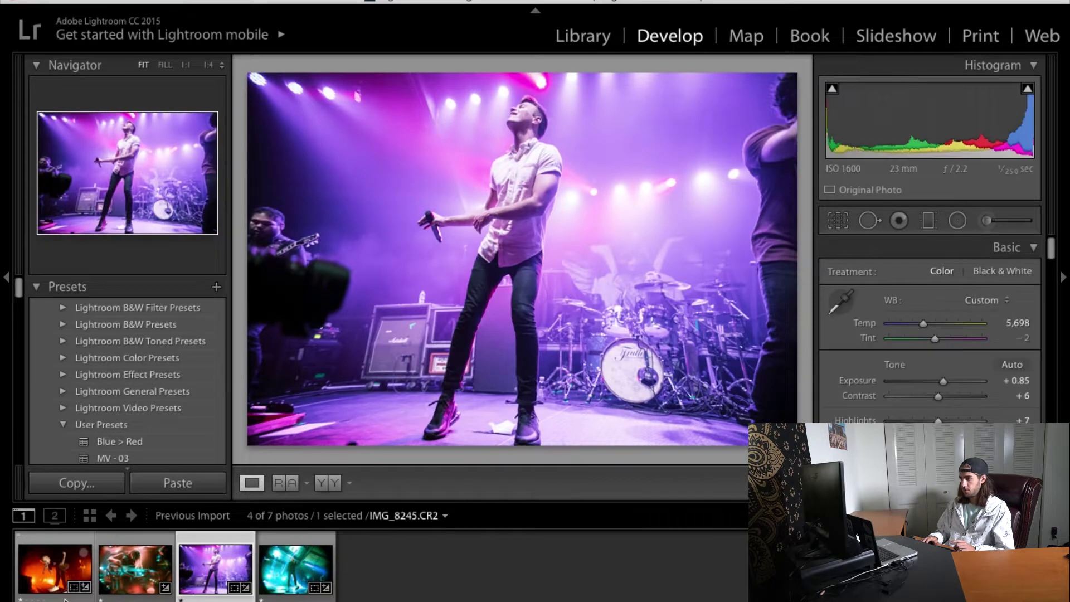
Compare the purple and teal concert photos with their unedited originals
{"action": "key", "text": "backslash"}
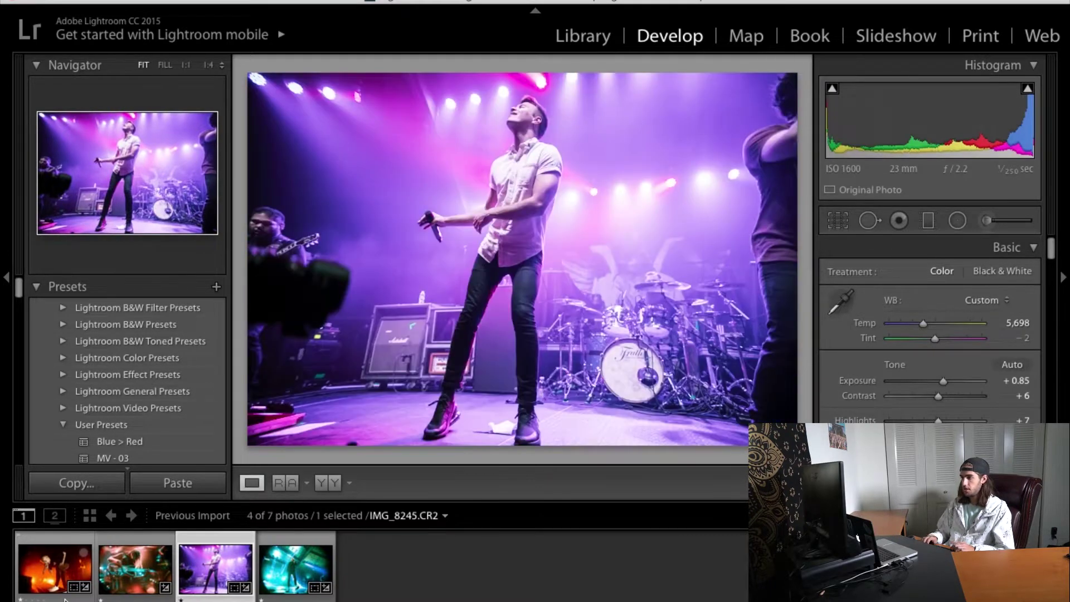
{"action": "key", "text": "Right"}
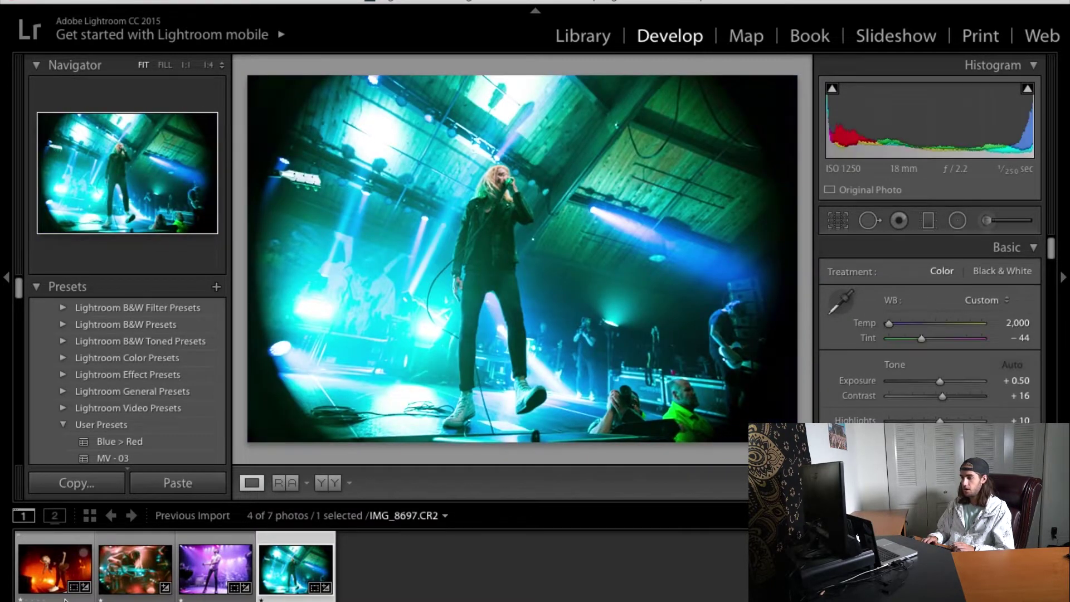
{"action": "key", "text": "backslash"}
Create virtual copies of all four concert photos
{"action": "left_click", "coordinate": [65, 597]}
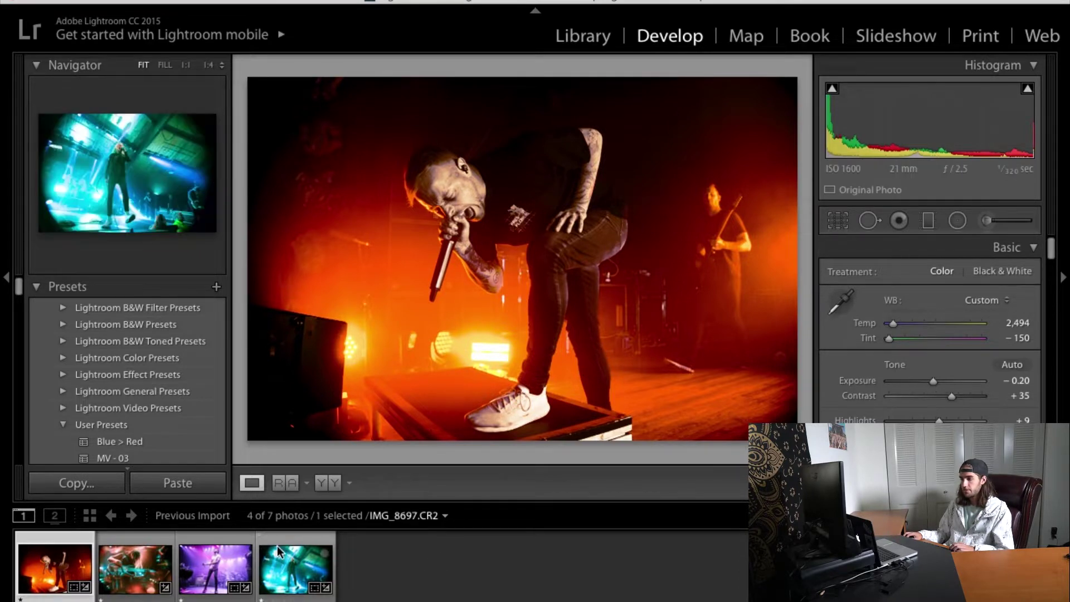
{"action": "key", "text": "ctrl+a"}
{"action": "left_click", "coordinate": [218, 560]}
{"action": "right_click", "coordinate": [218, 560]}
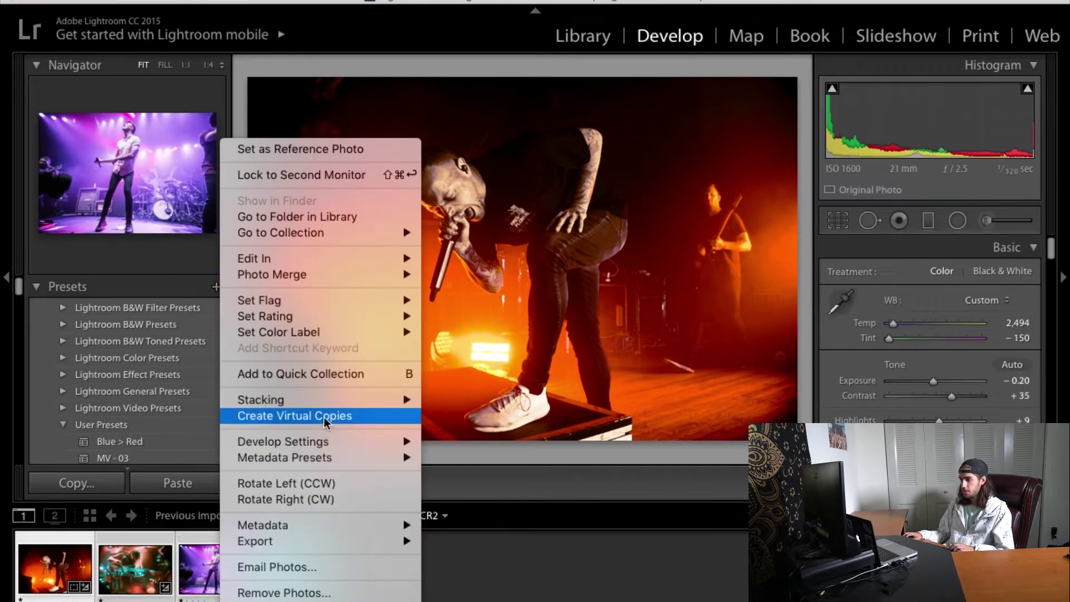
{"action": "left_click", "coordinate": [267, 413]}
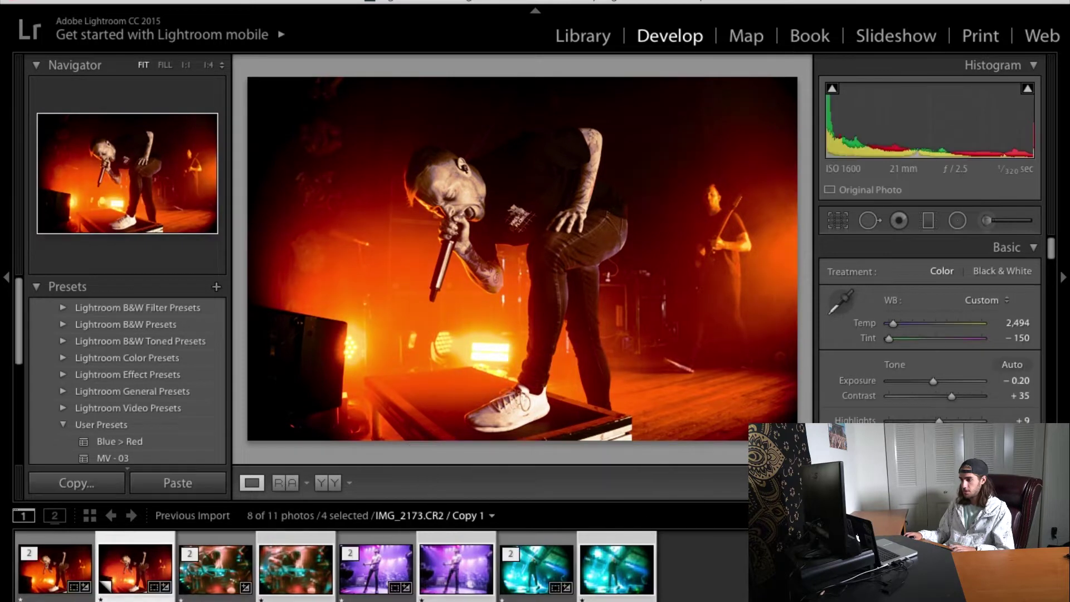
Rate the four virtual copies two stars and filter the filmstrip to show only two-star photos
{"action": "key", "text": "2"}
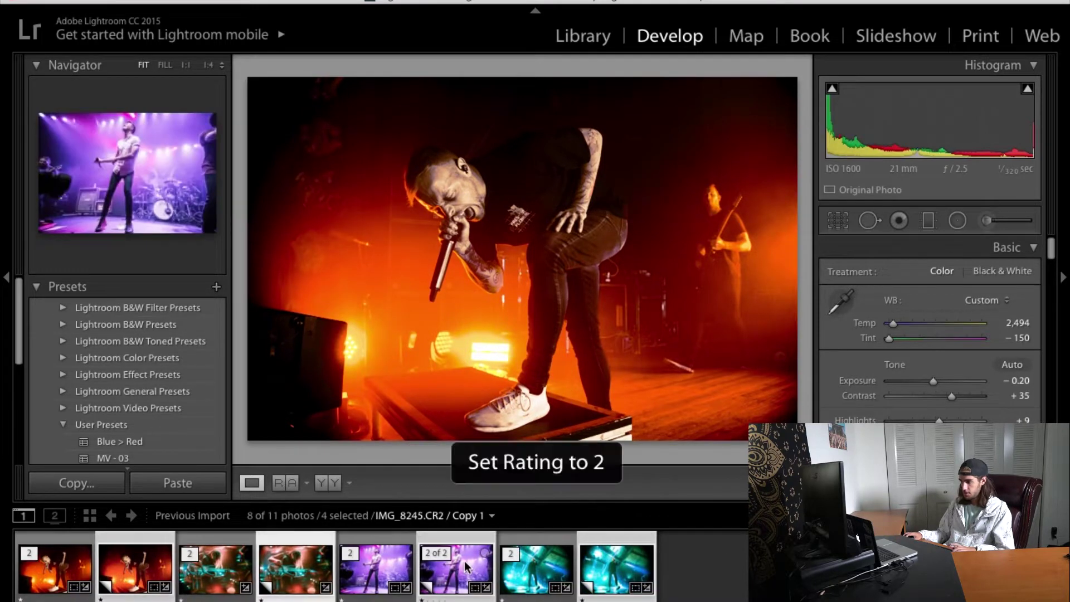
{"action": "key", "text": "Left"}
{"action": "key", "text": "ctrl+alt+2"}
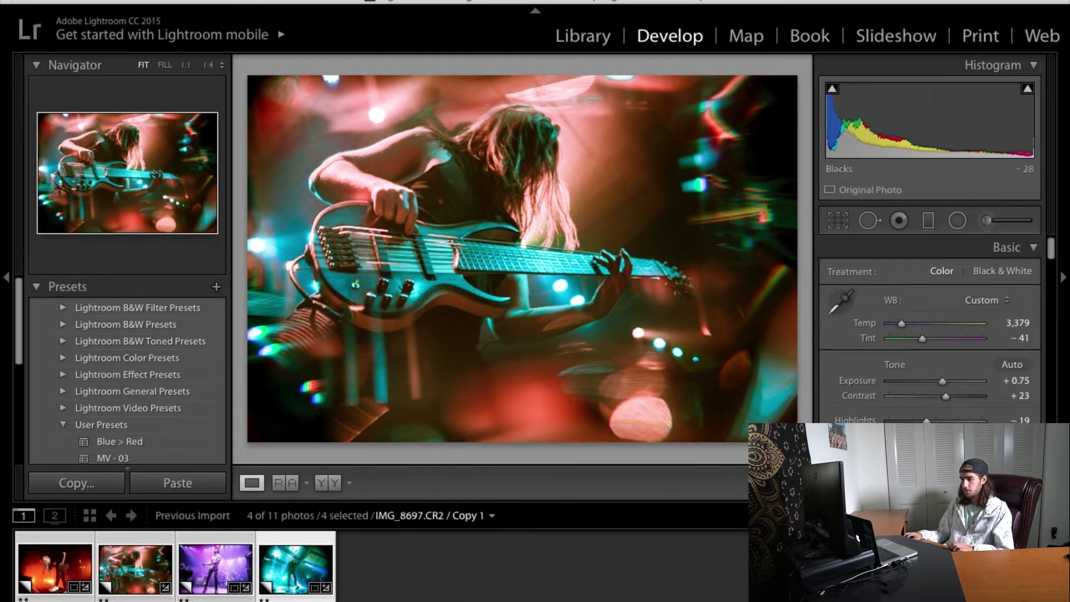
Reset the develop settings of the virtual copies and set the exposure of the IMG_2173.CR2 copy to +0.20
{"action": "key", "text": "ctrl+shift+r"}
{"action": "left_click", "coordinate": [65, 596]}
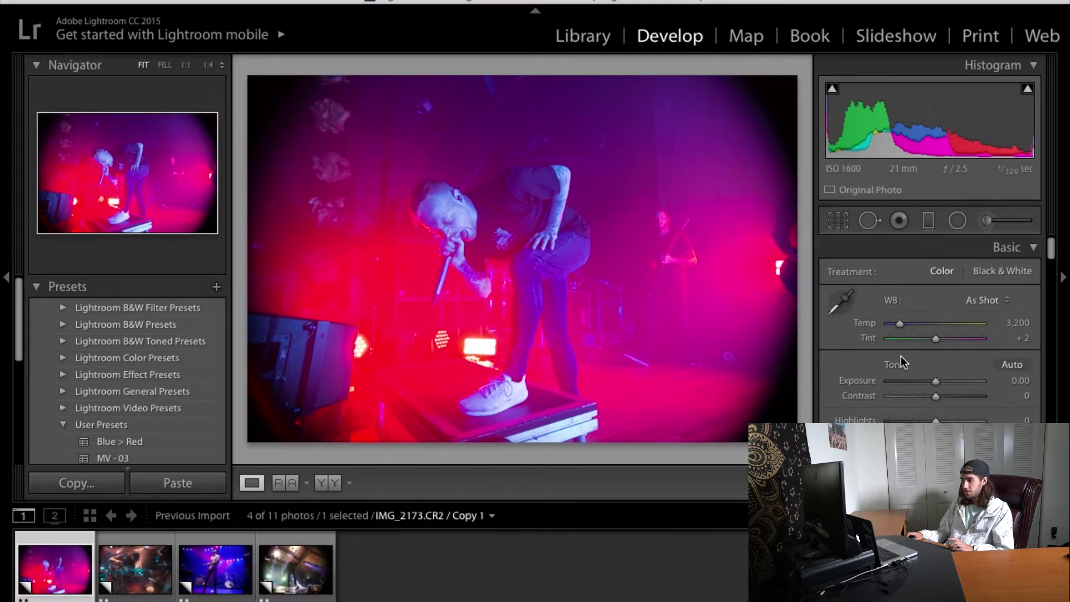
{"action": "scroll", "coordinate": [893, 365], "scroll_direction": "down", "scroll_amount": 2}
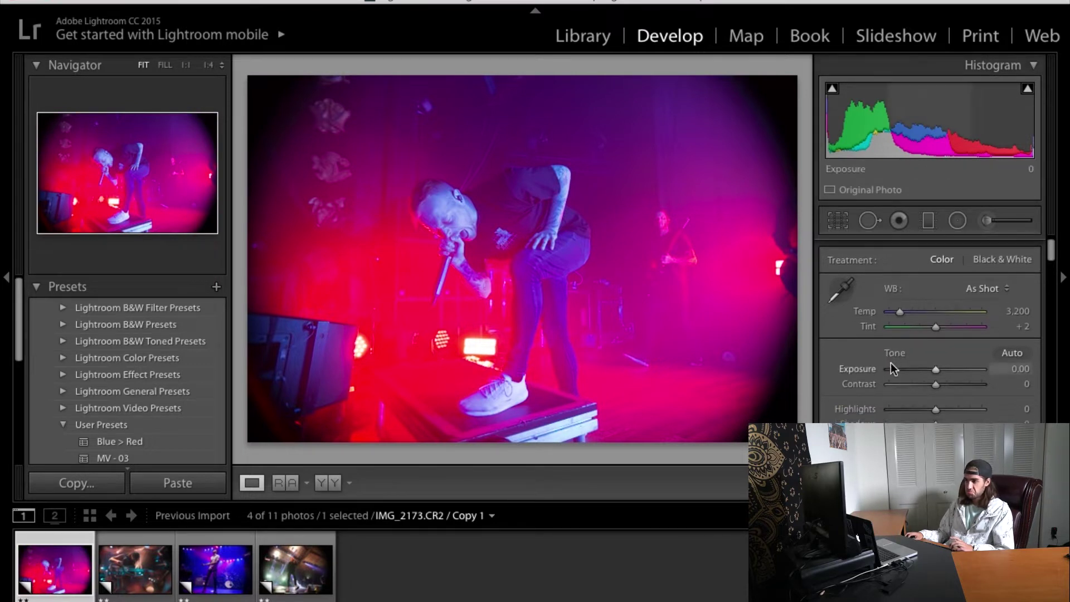
{"action": "left_click_drag", "start_coordinate": [936, 365], "coordinate": [937, 362]}
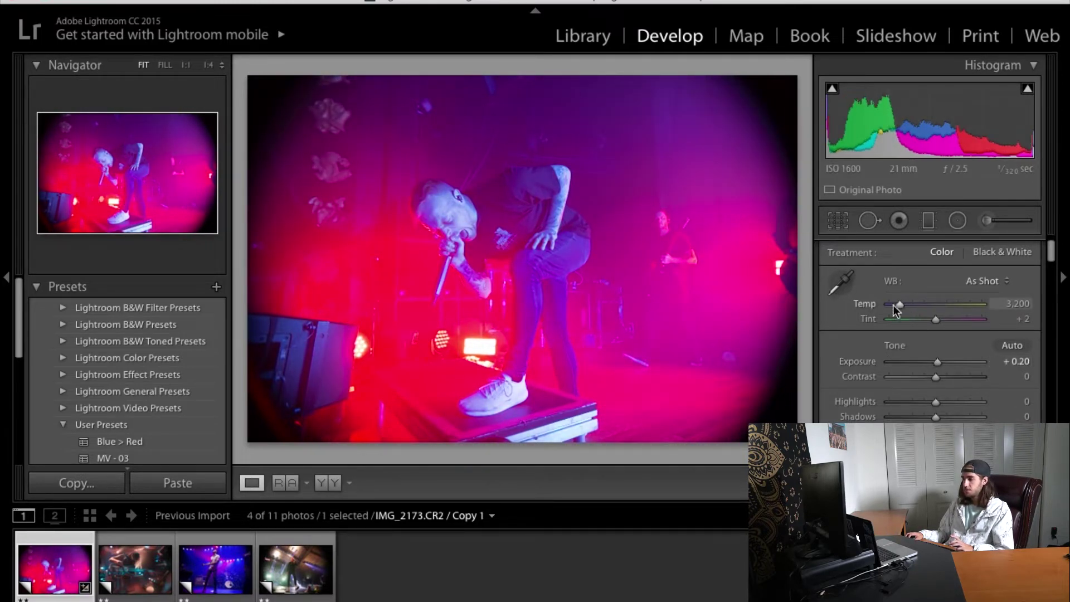
Try white balance samples from the singer's face area, the hazy background and the stage floor
{"action": "left_click", "coordinate": [839, 287]}
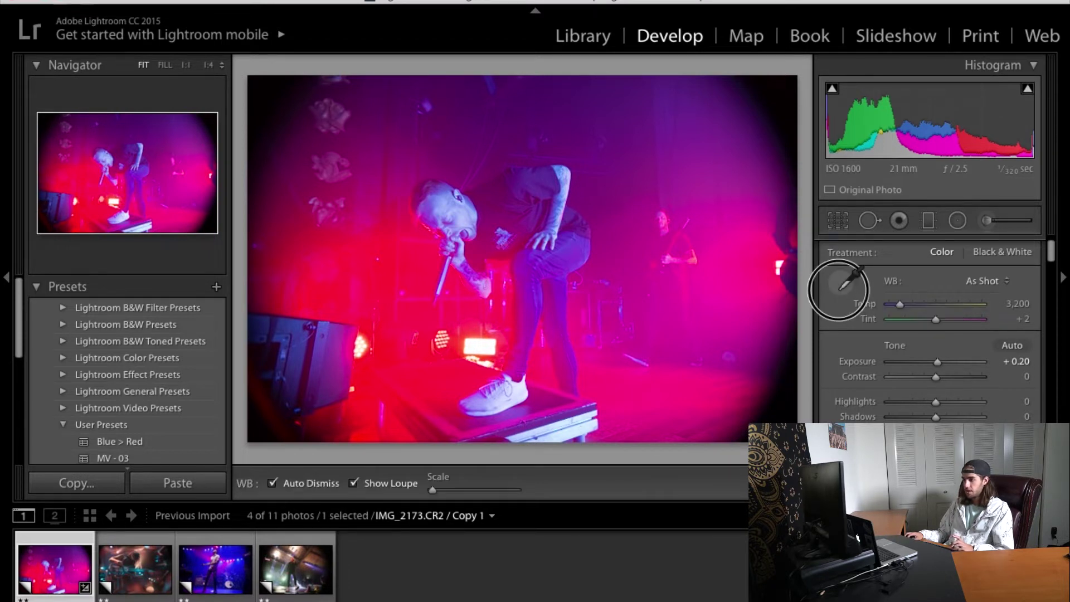
{"action": "left_click", "coordinate": [461, 219]}
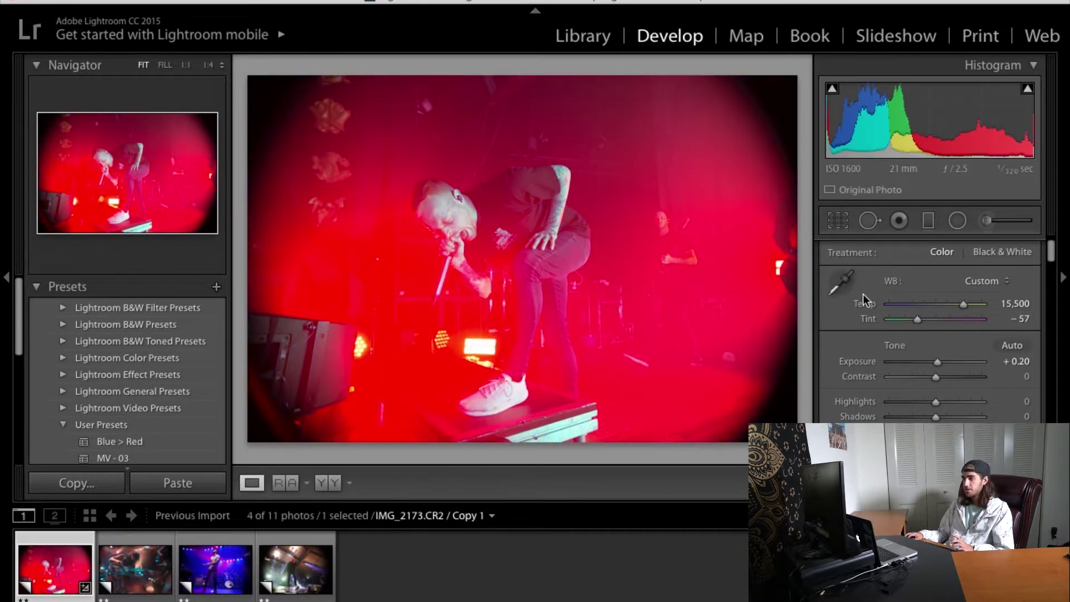
{"action": "left_click", "coordinate": [840, 285]}
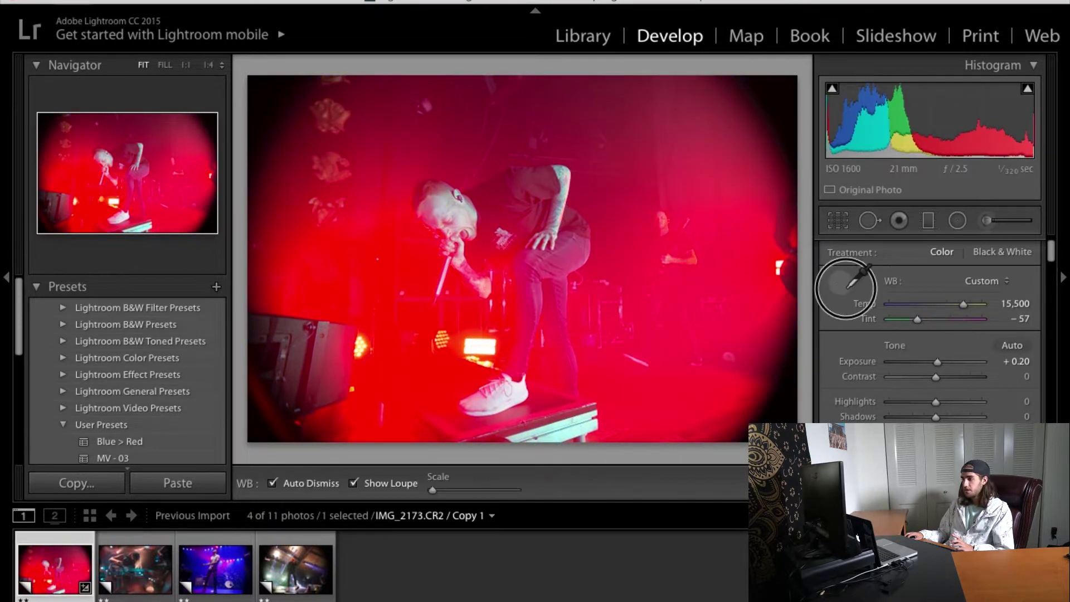
{"action": "left_click", "coordinate": [715, 193]}
{"action": "left_click", "coordinate": [841, 283]}
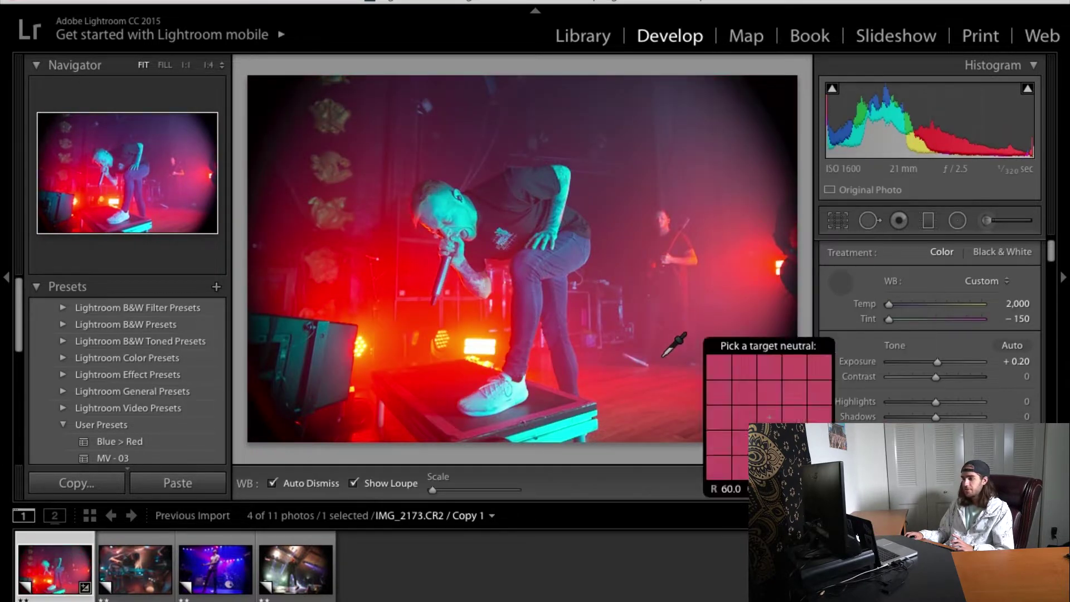
{"action": "left_click", "coordinate": [663, 356]}
Sample the white balance from the singer's white shoe and adjust the temperature to 26,710
{"action": "left_click", "coordinate": [843, 282]}
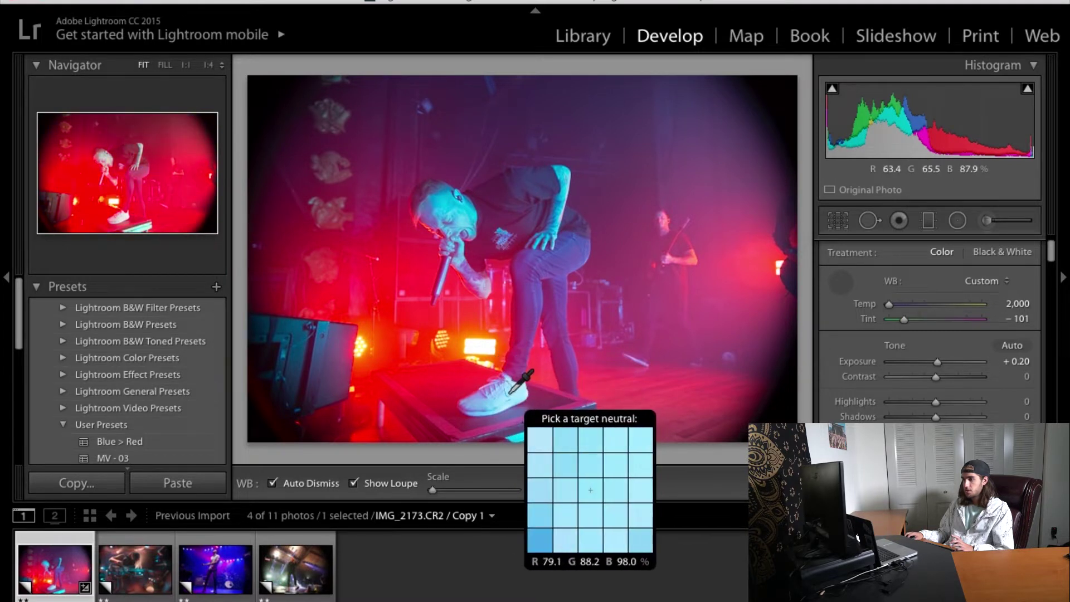
{"action": "left_click", "coordinate": [512, 395]}
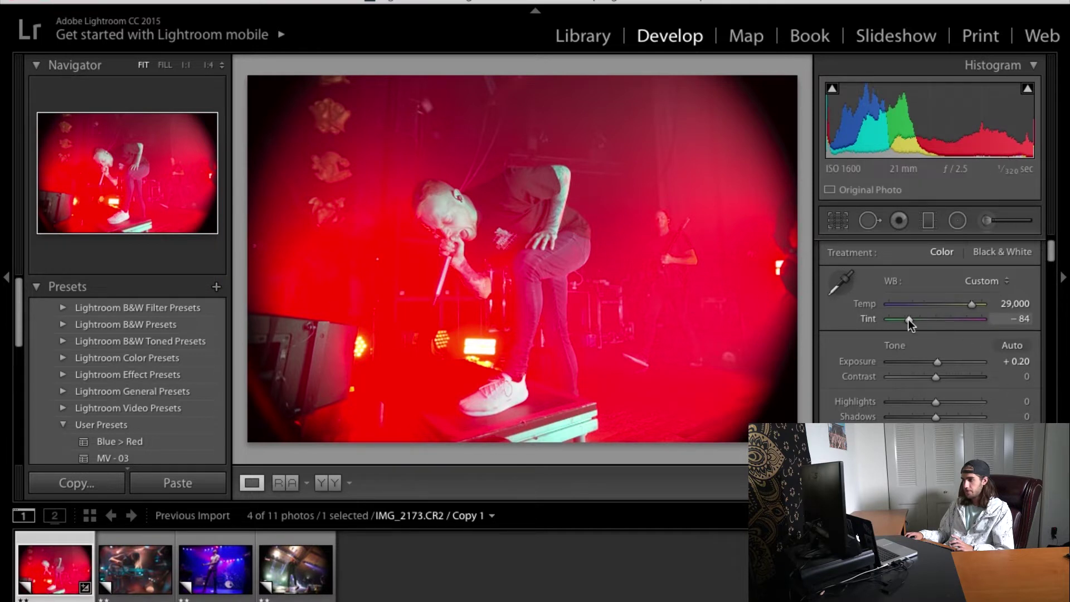
{"action": "mouse_move", "coordinate": [971, 302]}
{"action": "left_mouse_down"}
{"action": "mouse_move", "coordinate": [948, 303]}
{"action": "mouse_move", "coordinate": [974, 304]}
{"action": "left_mouse_up"}
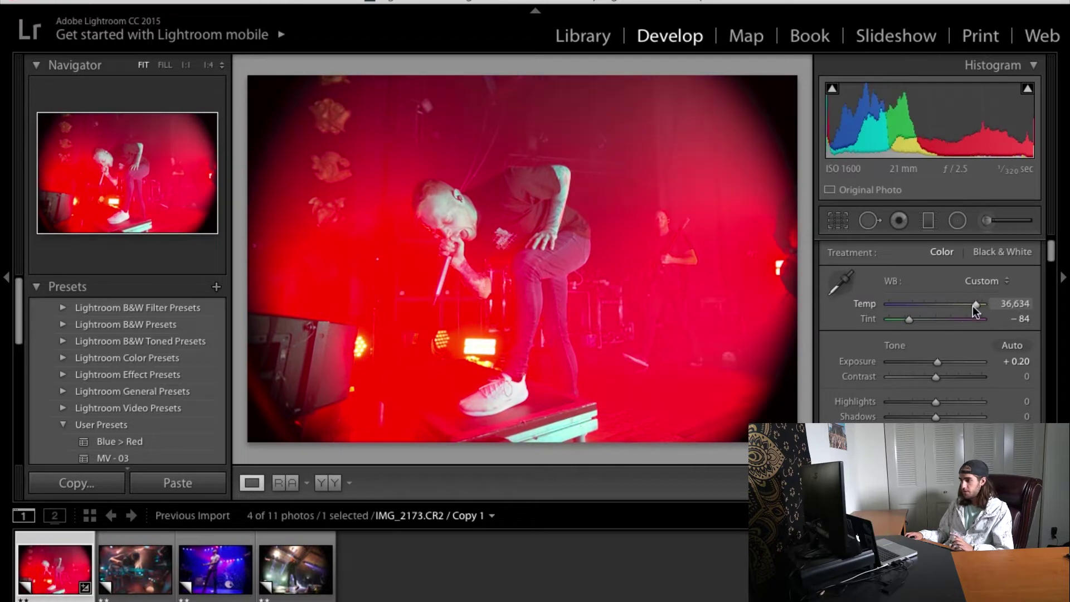
{"action": "key", "text": "ctrl+z"}
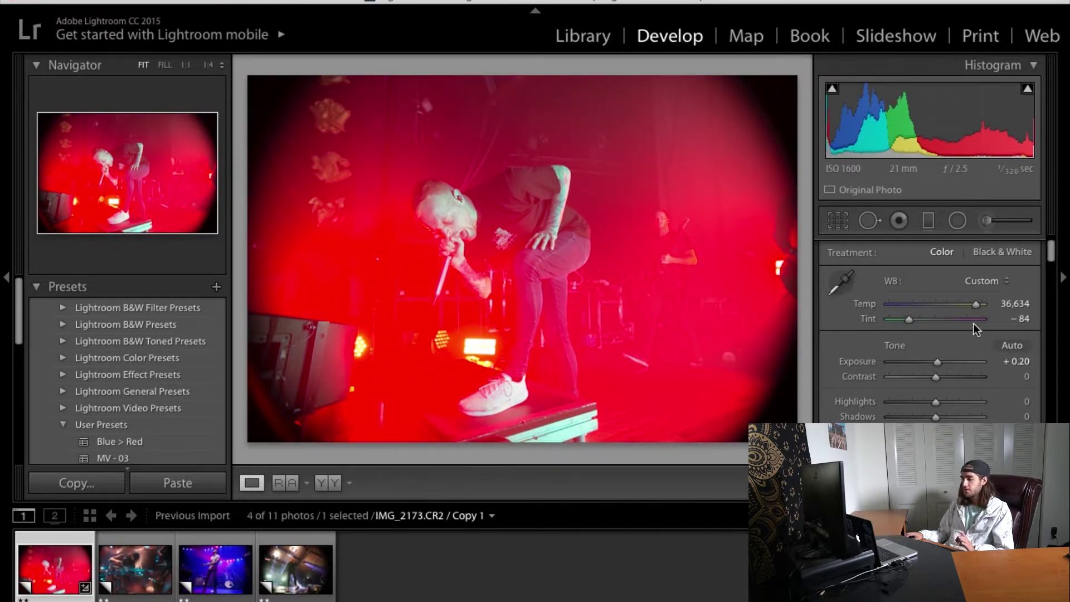
{"action": "left_click", "coordinate": [967, 304]}
In the camera calibration, set the red primary hue to +54 and the green primary hue to -32
{"action": "scroll", "coordinate": [966, 322], "scroll_direction": "down", "scroll_amount": 3}
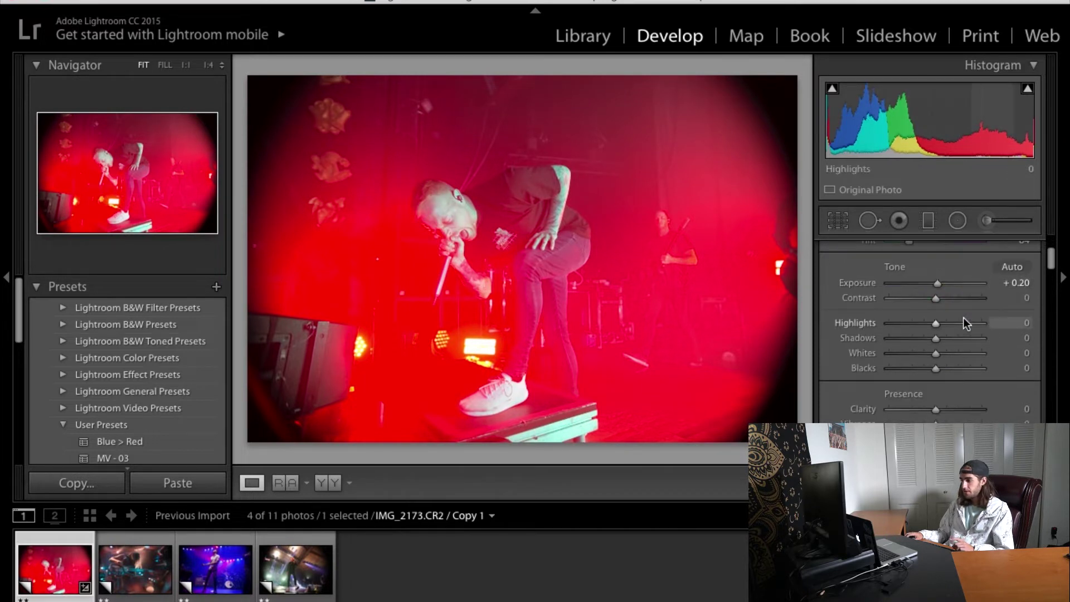
{"action": "scroll", "coordinate": [965, 325], "scroll_direction": "down", "scroll_amount": 2}
{"action": "scroll", "coordinate": [954, 334], "scroll_direction": "down", "scroll_amount": 15}
{"action": "scroll", "coordinate": [951, 333], "scroll_direction": "down", "scroll_amount": 15}
{"action": "scroll", "coordinate": [951, 333], "scroll_direction": "down", "scroll_amount": 3}
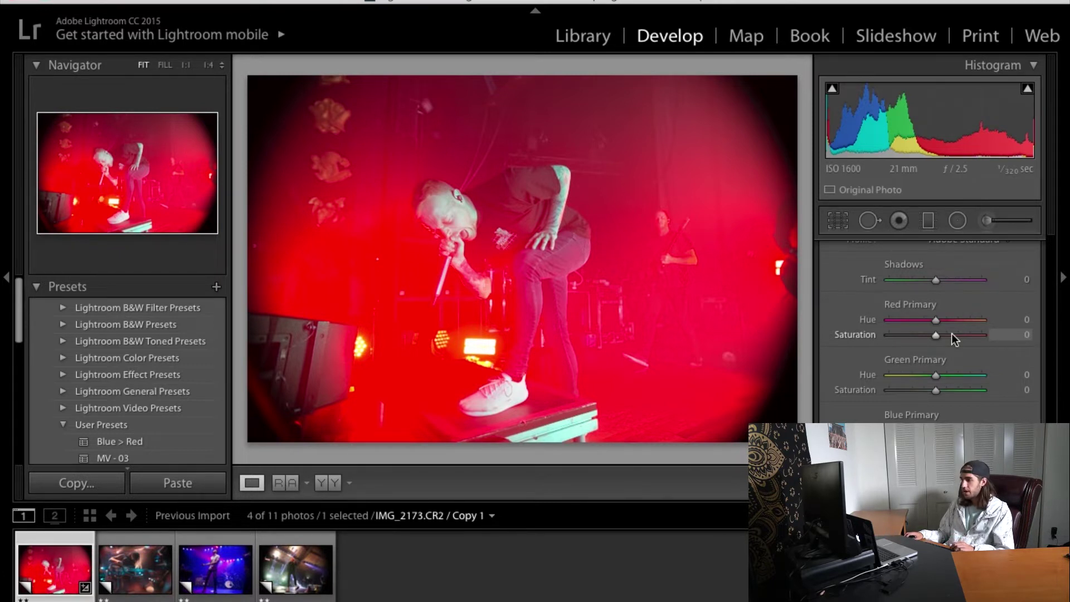
{"action": "scroll", "coordinate": [943, 363], "scroll_direction": "up", "scroll_amount": 2}
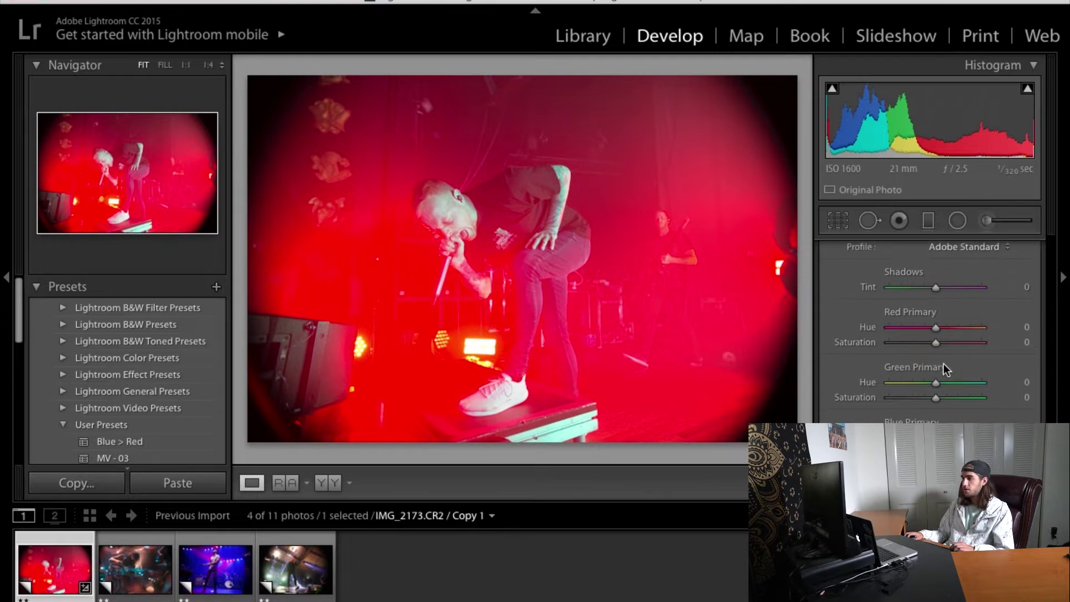
{"action": "scroll", "coordinate": [942, 363], "scroll_direction": "up", "scroll_amount": 3}
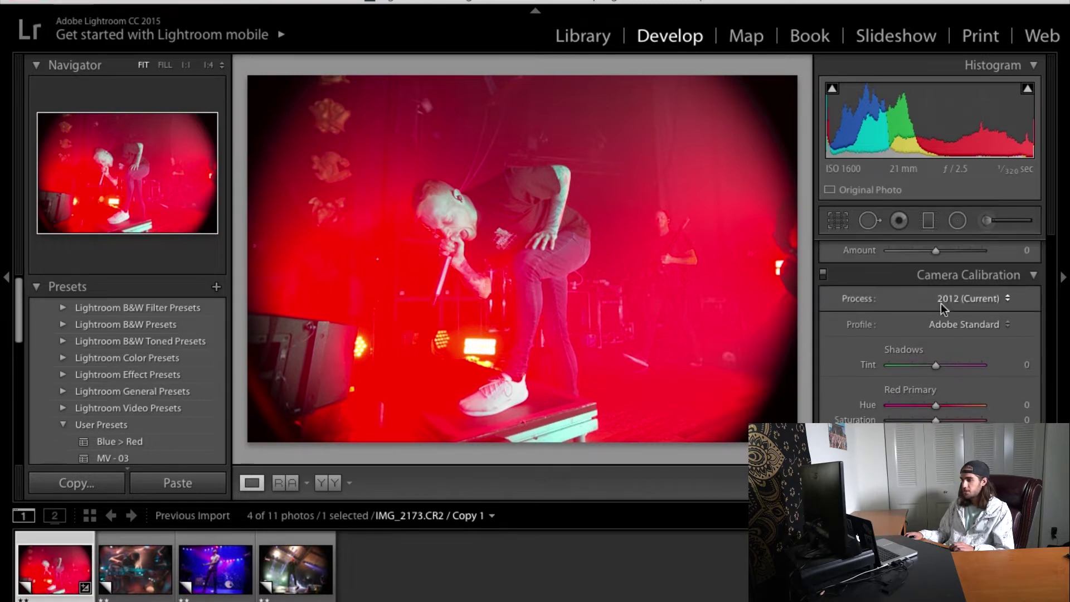
{"action": "scroll", "coordinate": [936, 392], "scroll_direction": "down", "scroll_amount": 4}
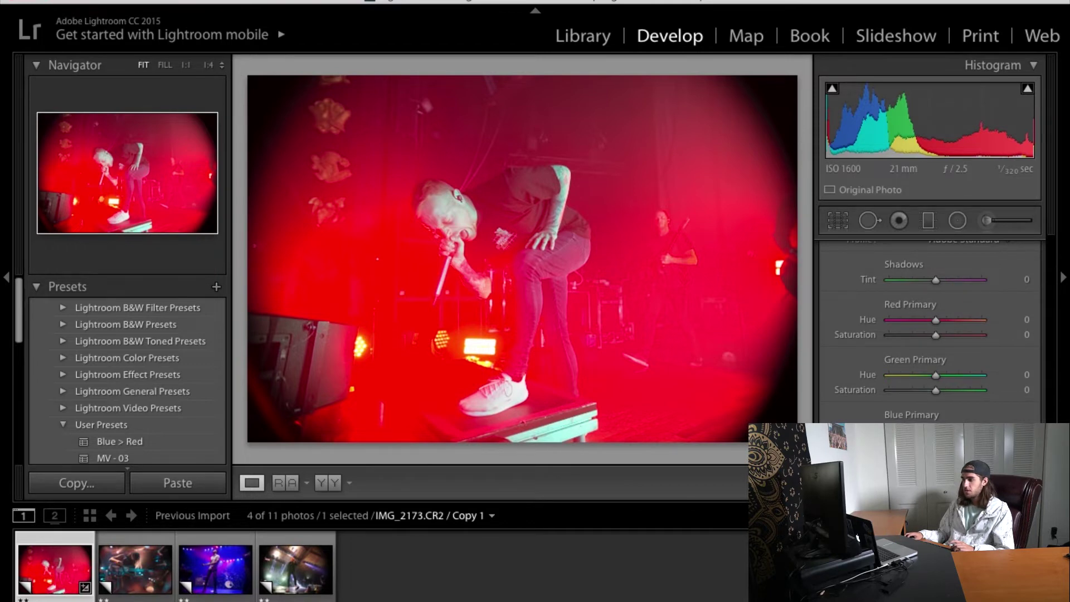
{"action": "left_click_drag", "start_coordinate": [935, 319], "coordinate": [1046, 351]}
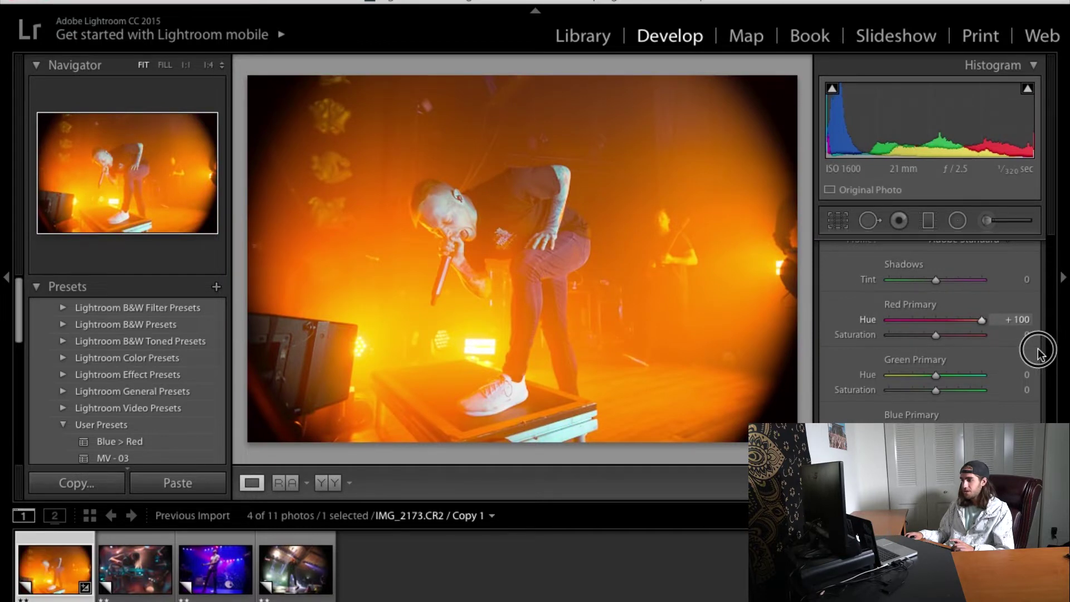
{"action": "left_click_drag", "start_coordinate": [1037, 351], "coordinate": [960, 352]}
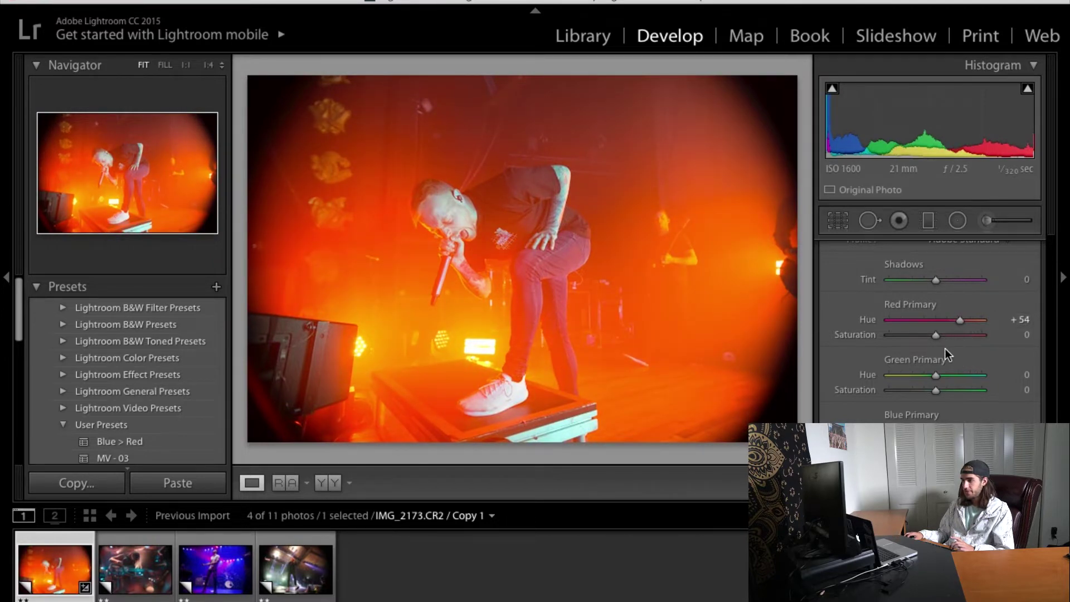
{"action": "left_click_drag", "start_coordinate": [939, 380], "coordinate": [947, 427]}
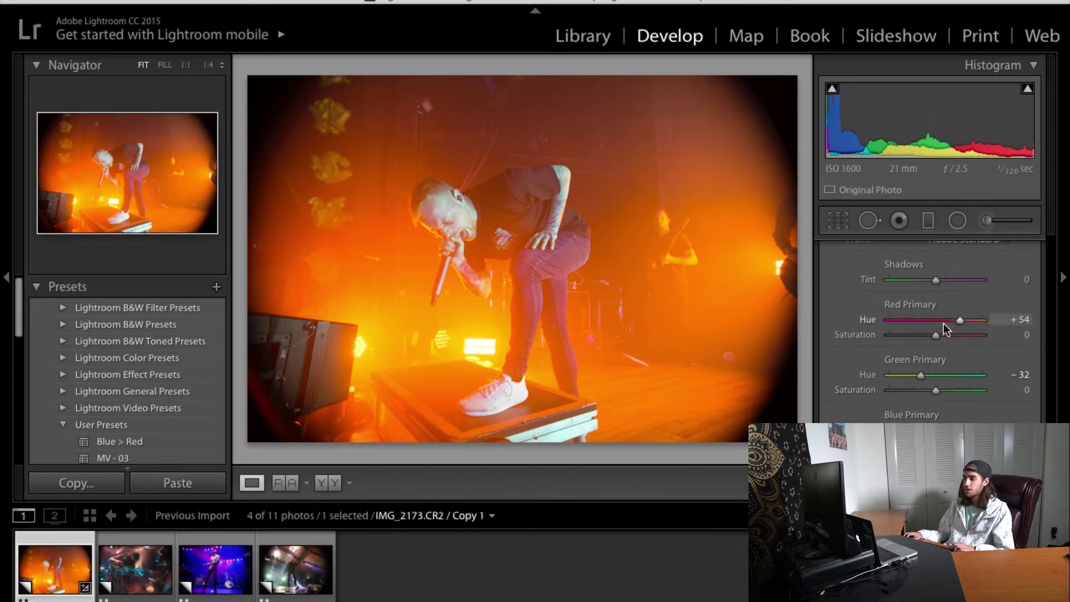
Set the photo's contrast to +15, highlights to -21, shadows to -77, whites to +69 and blacks to -28
{"action": "scroll", "coordinate": [942, 323], "scroll_direction": "up", "scroll_amount": 15}
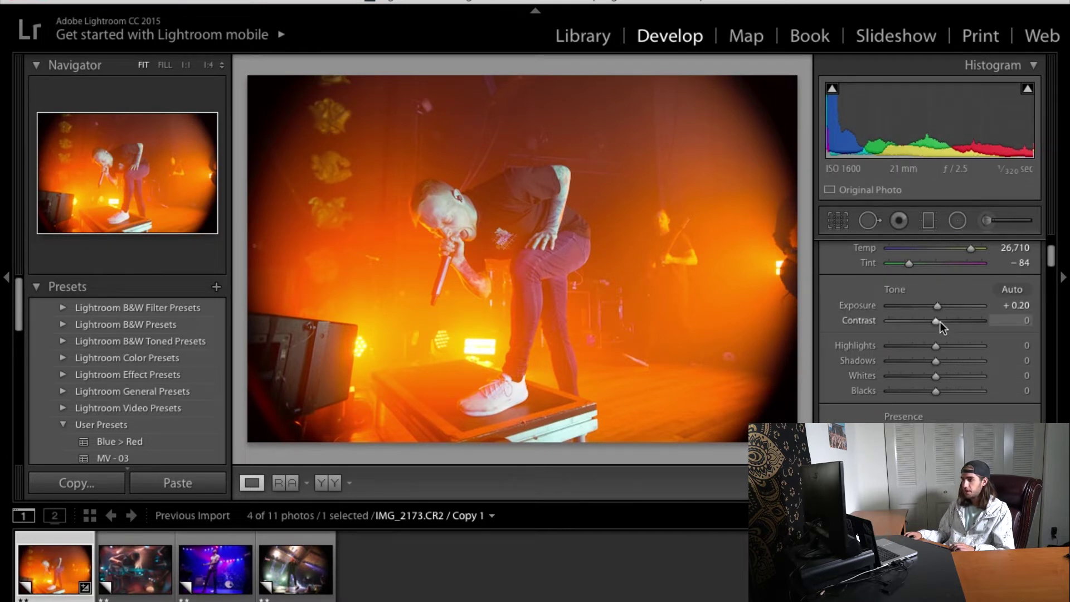
{"action": "left_click_drag", "start_coordinate": [936, 321], "coordinate": [954, 329]}
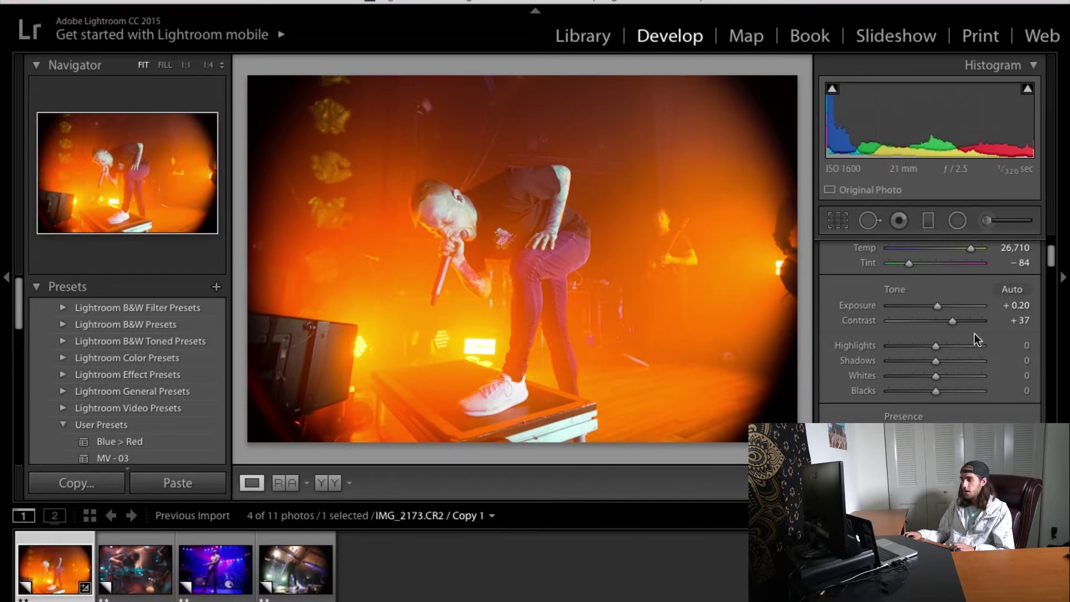
{"action": "left_click_drag", "start_coordinate": [953, 319], "coordinate": [944, 320]}
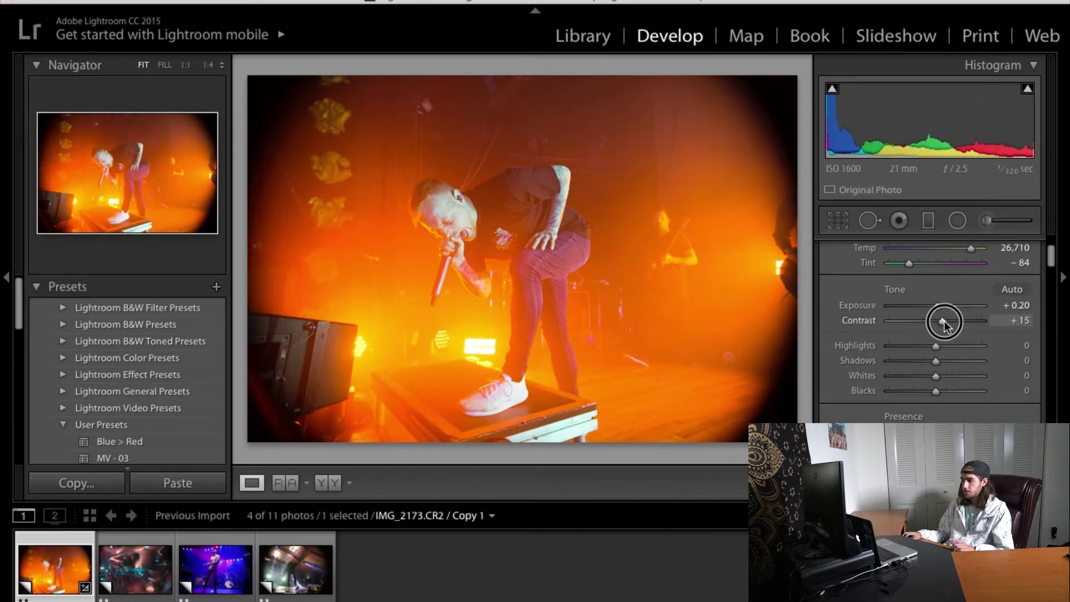
{"action": "left_click_drag", "start_coordinate": [936, 346], "coordinate": [965, 382]}
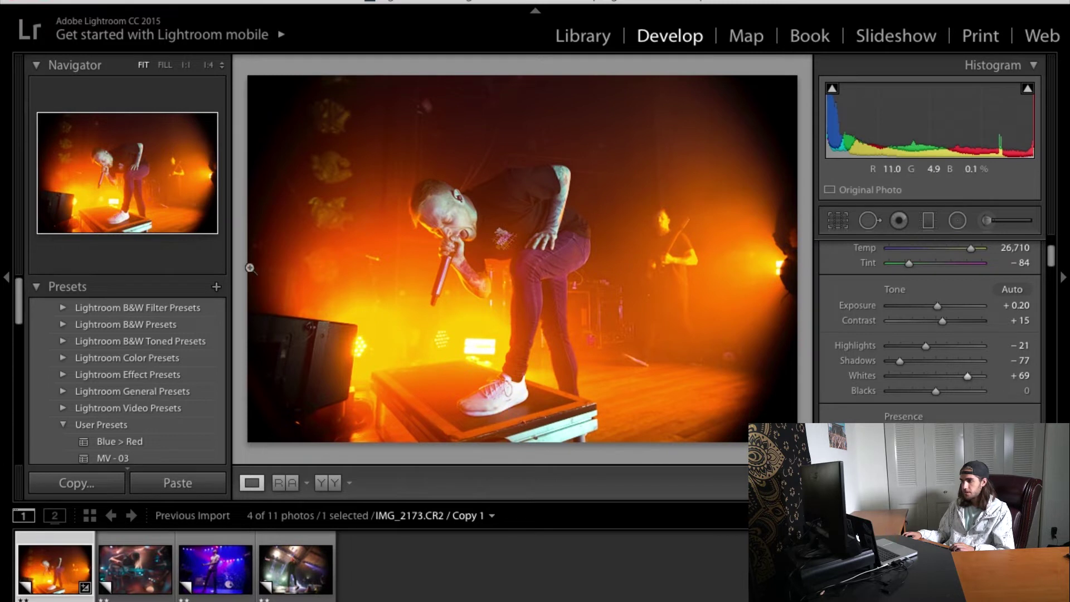
{"action": "left_click_drag", "start_coordinate": [934, 391], "coordinate": [921, 393]}
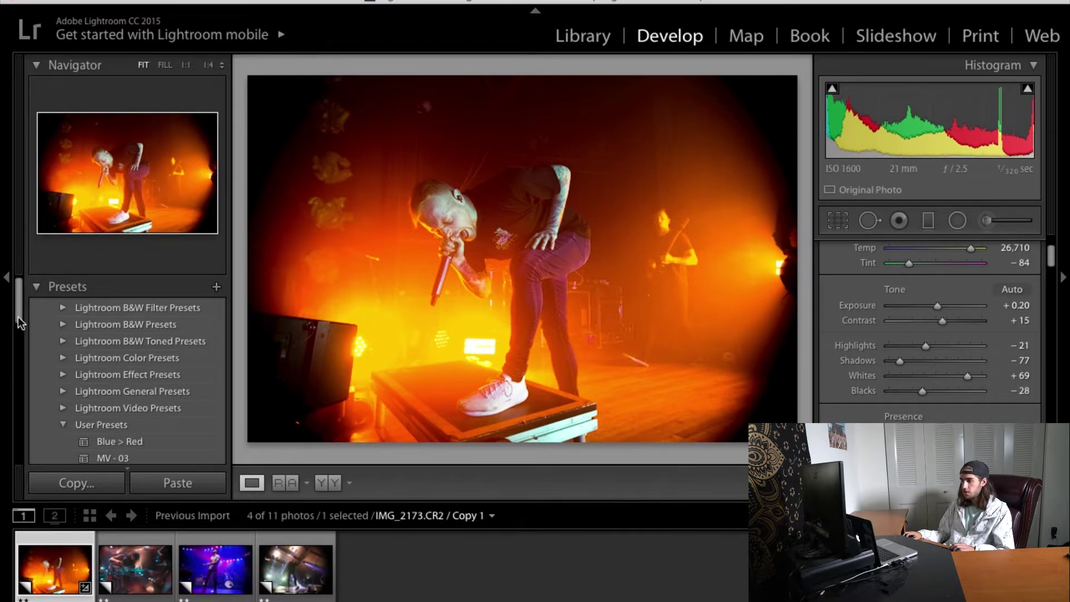
Enlarge the editing workspace by hiding the presets and navigator, shrinking the filmstrip and widening the develop adjustments
{"action": "left_click", "coordinate": [8, 279]}
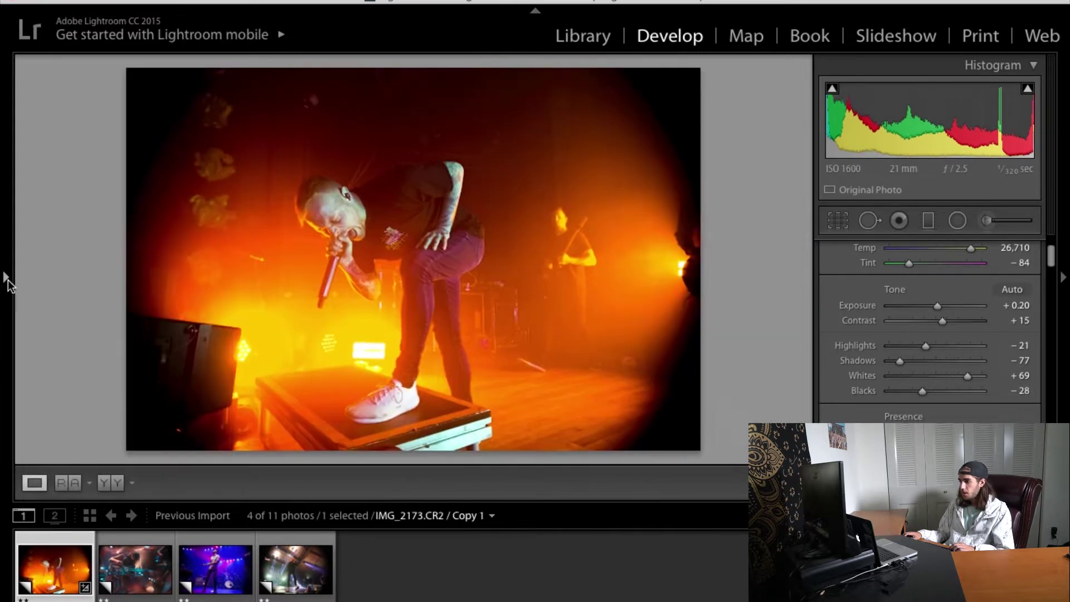
{"action": "left_click_drag", "start_coordinate": [454, 499], "coordinate": [460, 563]}
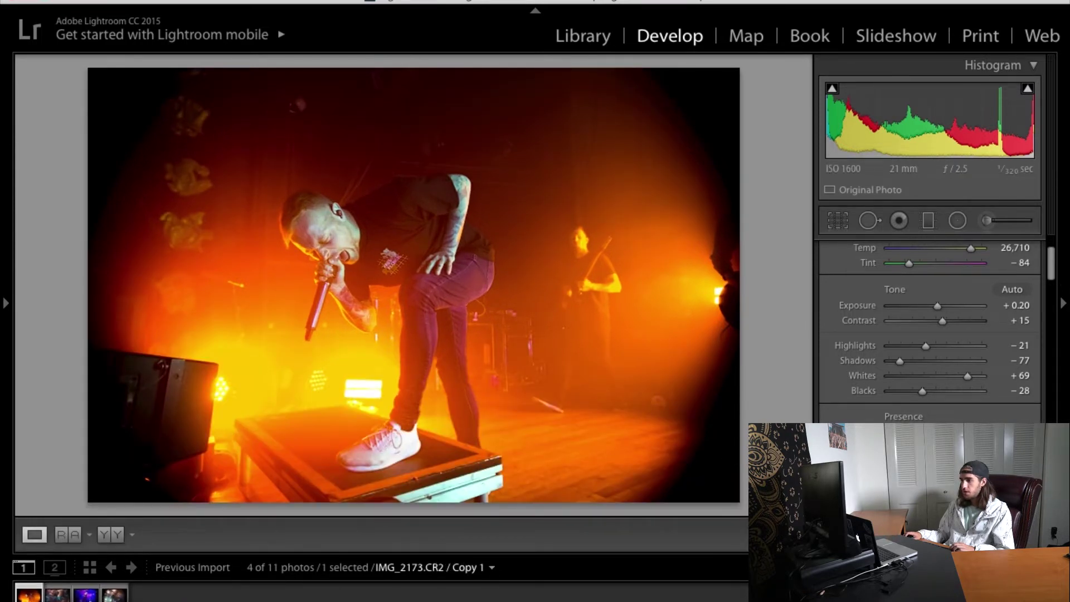
{"action": "left_click_drag", "start_coordinate": [798, 422], "coordinate": [723, 430]}
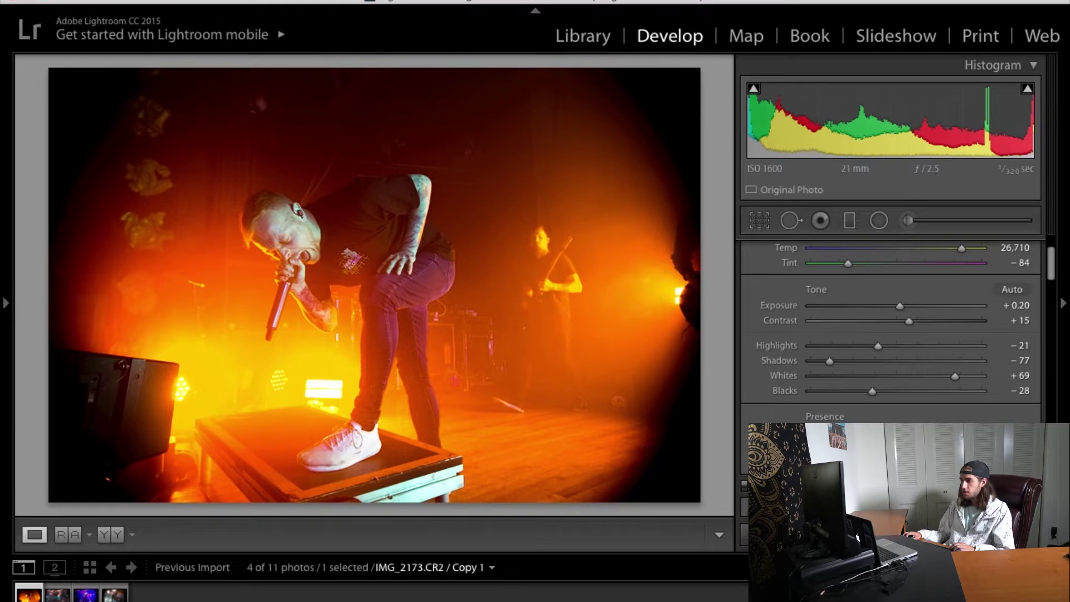
Raise the clarity of the concert photo
{"action": "left_click_drag", "start_coordinate": [895, 424], "coordinate": [925, 426]}
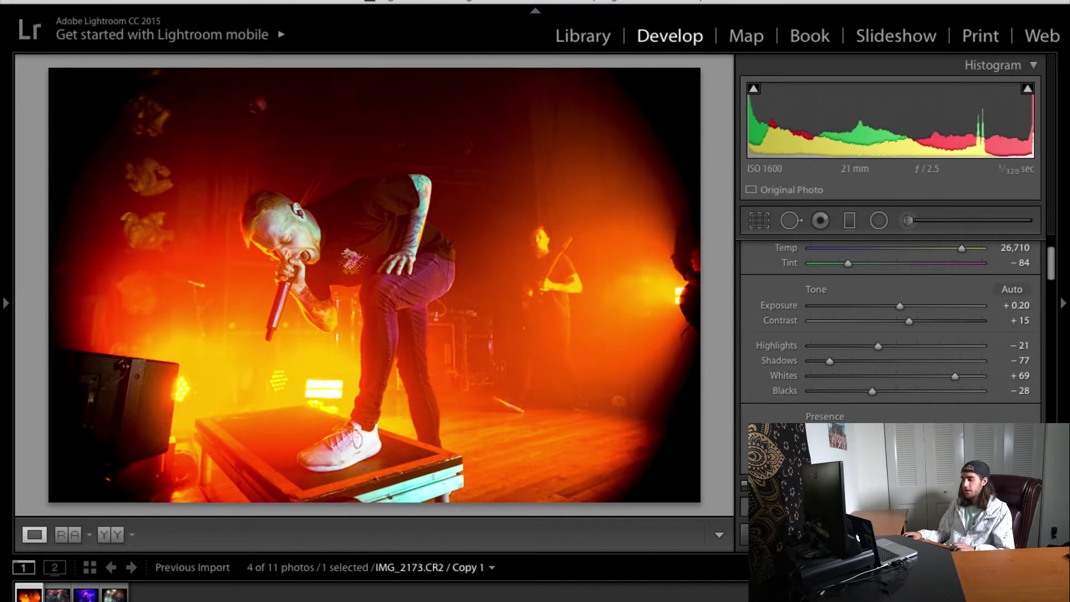
Shift the HSL hues by sampling the singer's face and the stage glow, giving orange +1, yellow -6 and green -34
{"action": "scroll", "coordinate": [854, 392], "scroll_direction": "down", "scroll_amount": 8}
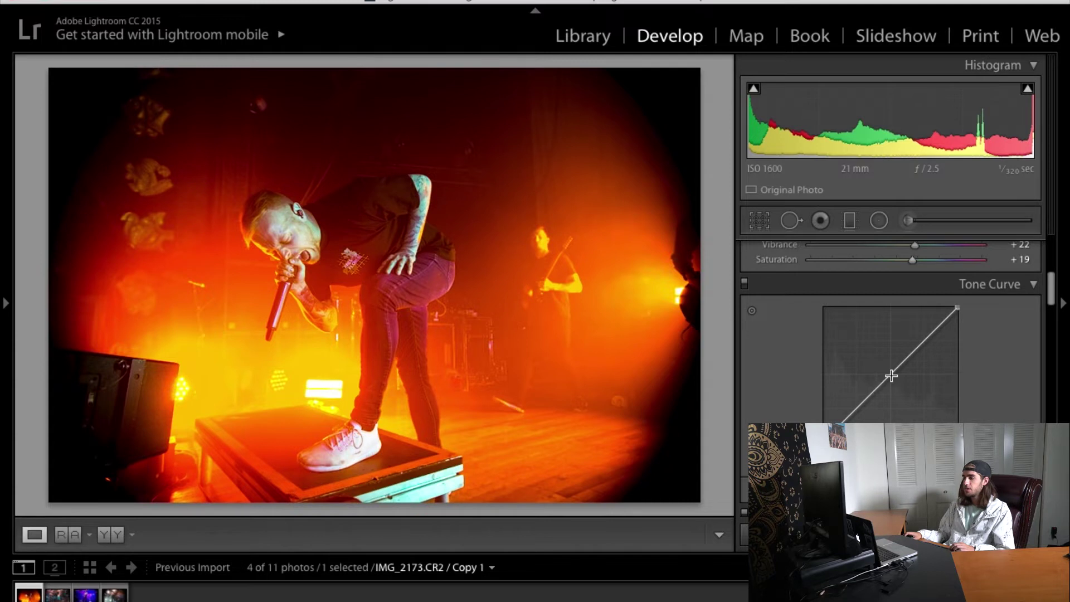
{"action": "scroll", "coordinate": [891, 376], "scroll_direction": "down", "scroll_amount": 5}
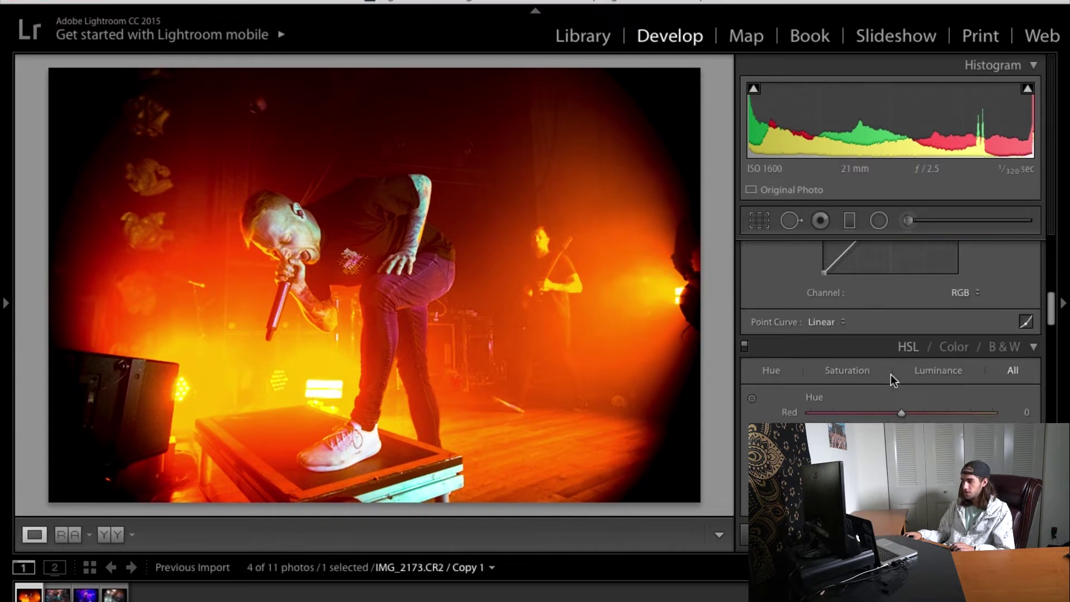
{"action": "scroll", "coordinate": [863, 390], "scroll_direction": "down", "scroll_amount": 2}
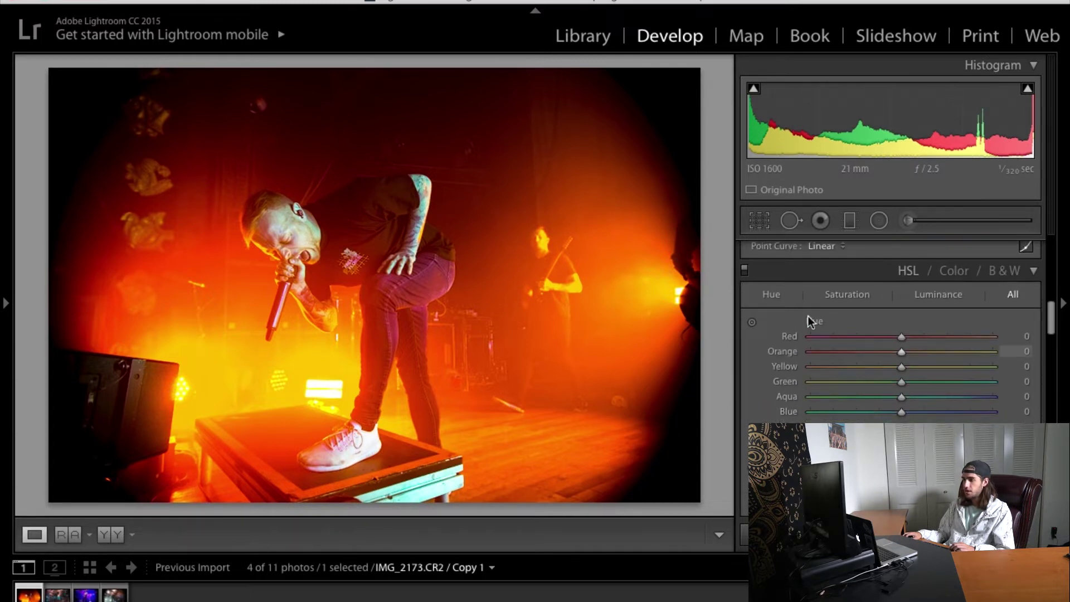
{"action": "scroll", "coordinate": [852, 358], "scroll_direction": "down", "scroll_amount": 1}
{"action": "scroll", "coordinate": [852, 357], "scroll_direction": "down", "scroll_amount": 1}
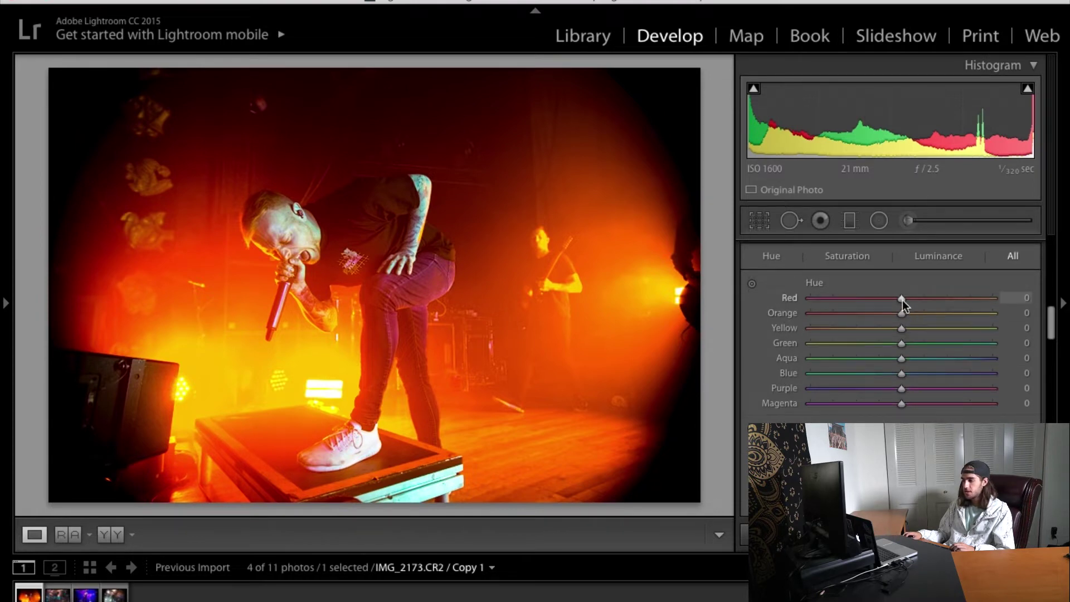
{"action": "left_click_drag", "start_coordinate": [901, 300], "coordinate": [960, 302]}
{"action": "double_click", "coordinate": [794, 297]}
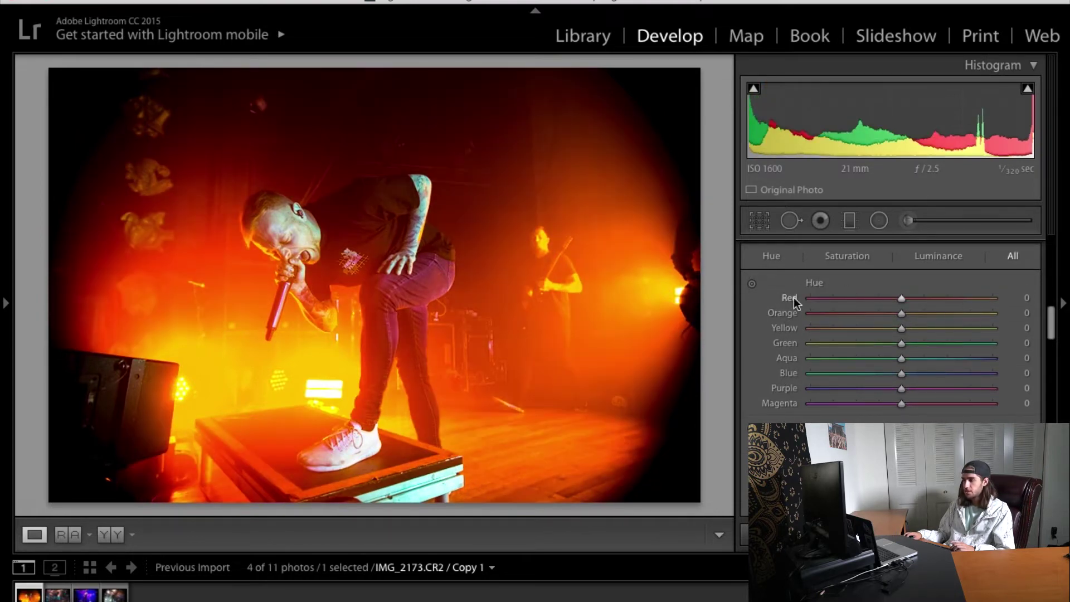
{"action": "left_click", "coordinate": [753, 286]}
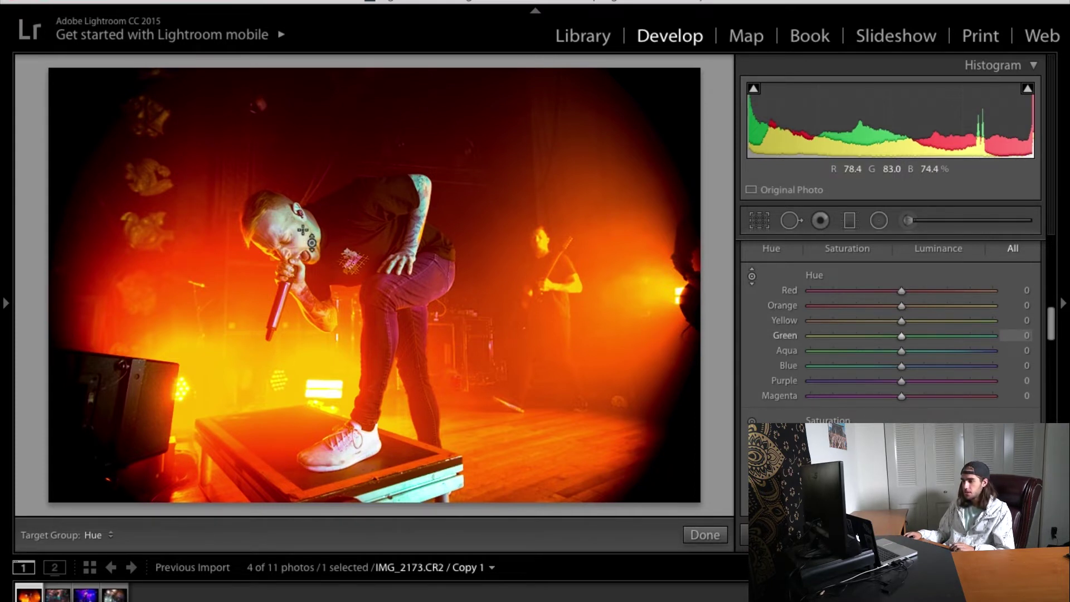
{"action": "mouse_move", "coordinate": [304, 231]}
{"action": "left_mouse_down"}
{"action": "mouse_move", "coordinate": [304, 265]}
{"action": "mouse_move", "coordinate": [304, 212]}
{"action": "mouse_move", "coordinate": [304, 262]}
{"action": "mouse_move", "coordinate": [303, 239]}
{"action": "mouse_move", "coordinate": [303, 250]}
{"action": "left_mouse_up"}
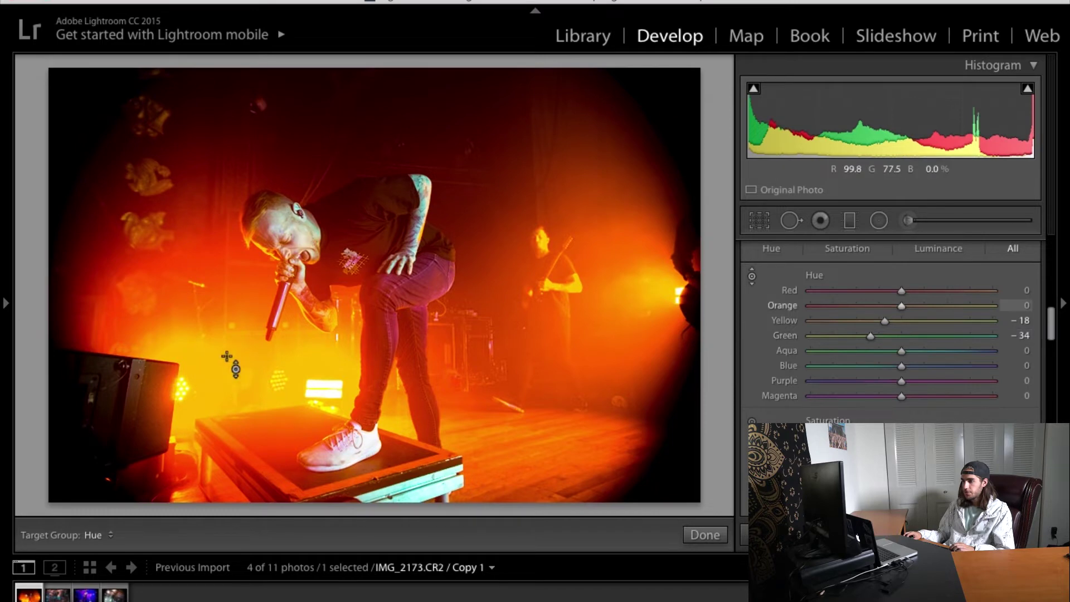
{"action": "mouse_move", "coordinate": [236, 365]}
{"action": "left_mouse_down"}
{"action": "mouse_move", "coordinate": [237, 393]}
{"action": "mouse_move", "coordinate": [237, 353]}
{"action": "mouse_move", "coordinate": [239, 374]}
{"action": "left_mouse_up"}
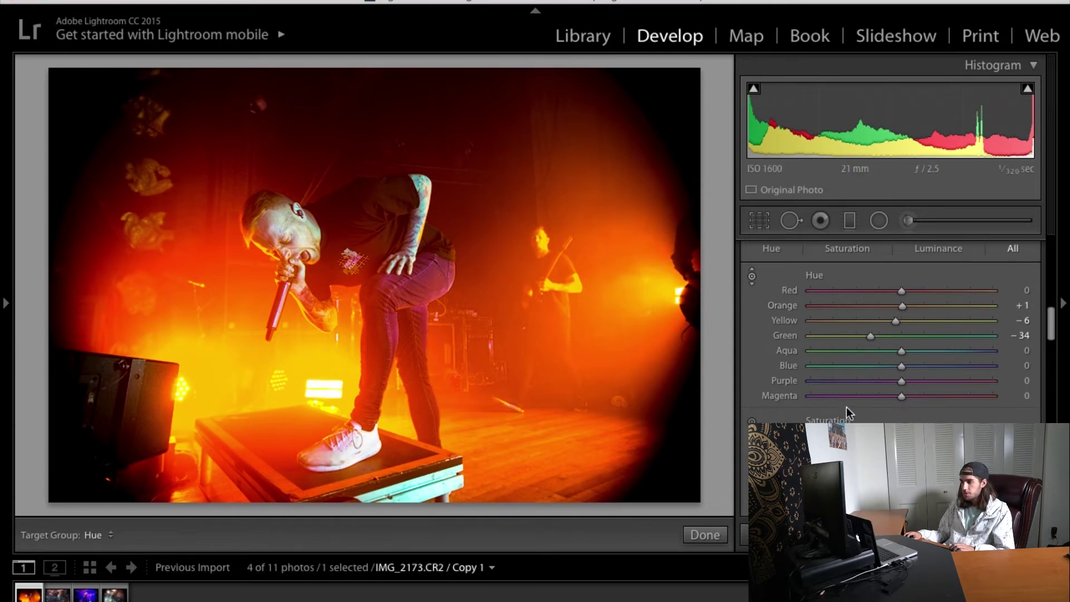
Lower the HSL saturation by sampling areas of the photo, giving red -21, orange -17, yellow -22 and green -41
{"action": "scroll", "coordinate": [805, 419], "scroll_direction": "down", "scroll_amount": 3}
{"action": "left_click", "coordinate": [752, 335]}
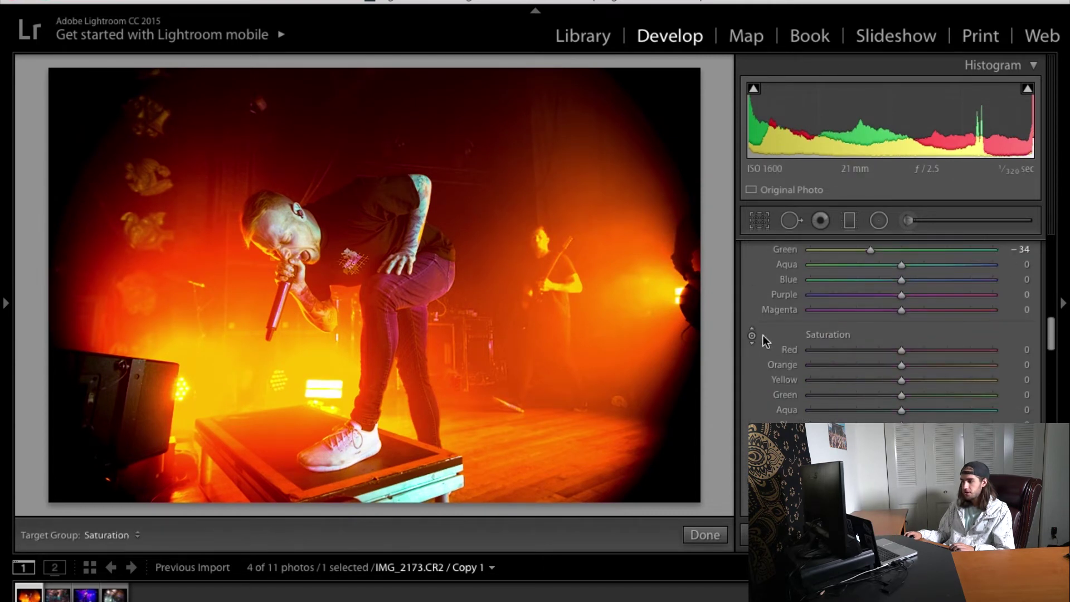
{"action": "mouse_move", "coordinate": [327, 406]}
{"action": "left_mouse_down"}
{"action": "mouse_move", "coordinate": [311, 363]}
{"action": "mouse_move", "coordinate": [312, 401]}
{"action": "left_mouse_up"}
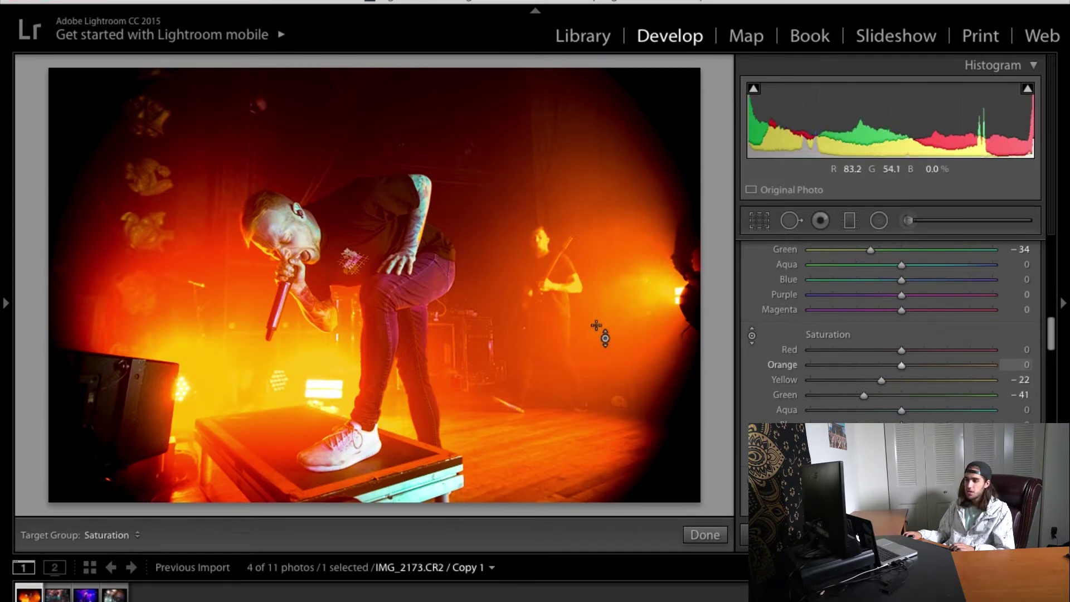
{"action": "mouse_move", "coordinate": [613, 328]}
{"action": "left_mouse_down"}
{"action": "mouse_move", "coordinate": [613, 362]}
{"action": "mouse_move", "coordinate": [613, 337]}
{"action": "left_mouse_up"}
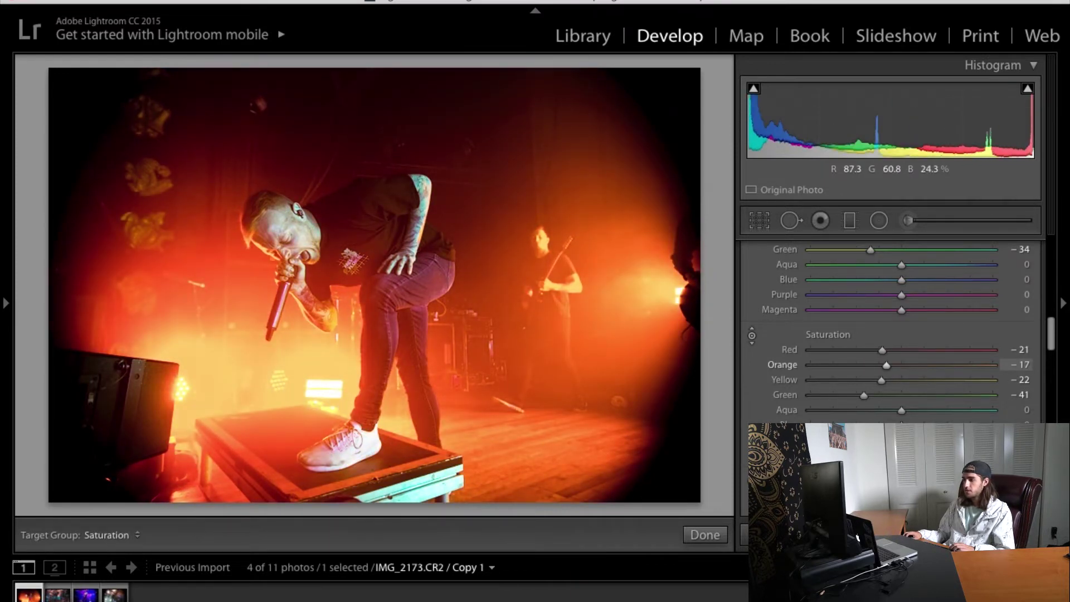
Adjust the HSL luminance on the photo, brightening the singer's face tones and slightly darkening the yellow stage glow
{"action": "scroll", "coordinate": [764, 410], "scroll_direction": "down", "scroll_amount": 2}
{"action": "scroll", "coordinate": [752, 412], "scroll_direction": "down", "scroll_amount": 1}
{"action": "left_click", "coordinate": [752, 410]}
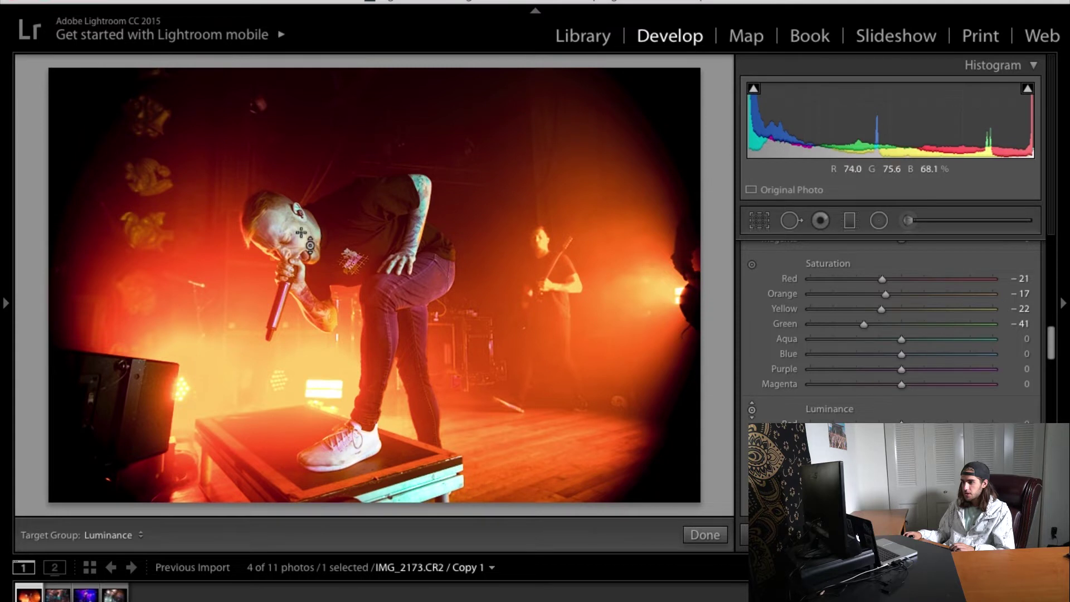
{"action": "left_click_drag", "start_coordinate": [302, 239], "coordinate": [302, 230]}
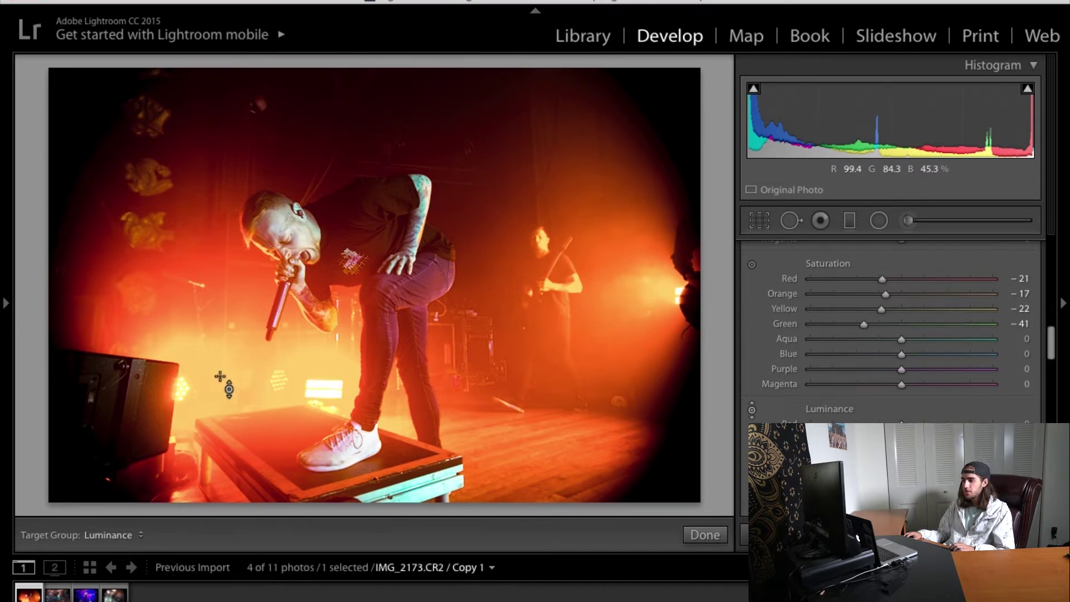
{"action": "mouse_move", "coordinate": [220, 377]}
{"action": "left_mouse_down"}
{"action": "mouse_move", "coordinate": [220, 334]}
{"action": "mouse_move", "coordinate": [222, 382]}
{"action": "left_mouse_up"}
Tint the split toning highlights a muted orange with hue 31 and saturation 45
{"action": "scroll", "coordinate": [892, 334], "scroll_direction": "down", "scroll_amount": 8}
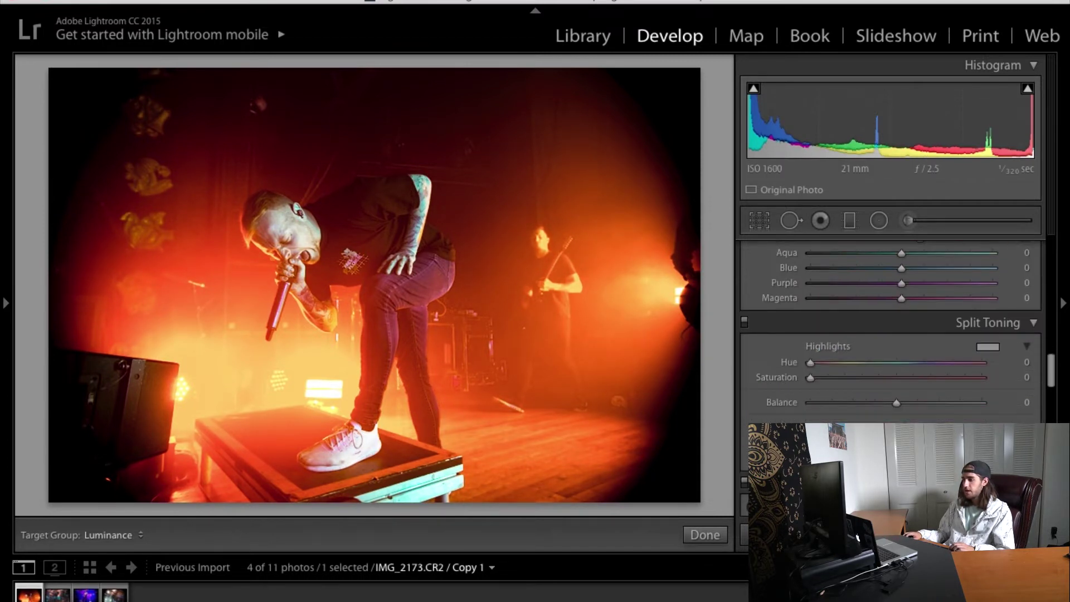
{"action": "left_click", "coordinate": [986, 348]}
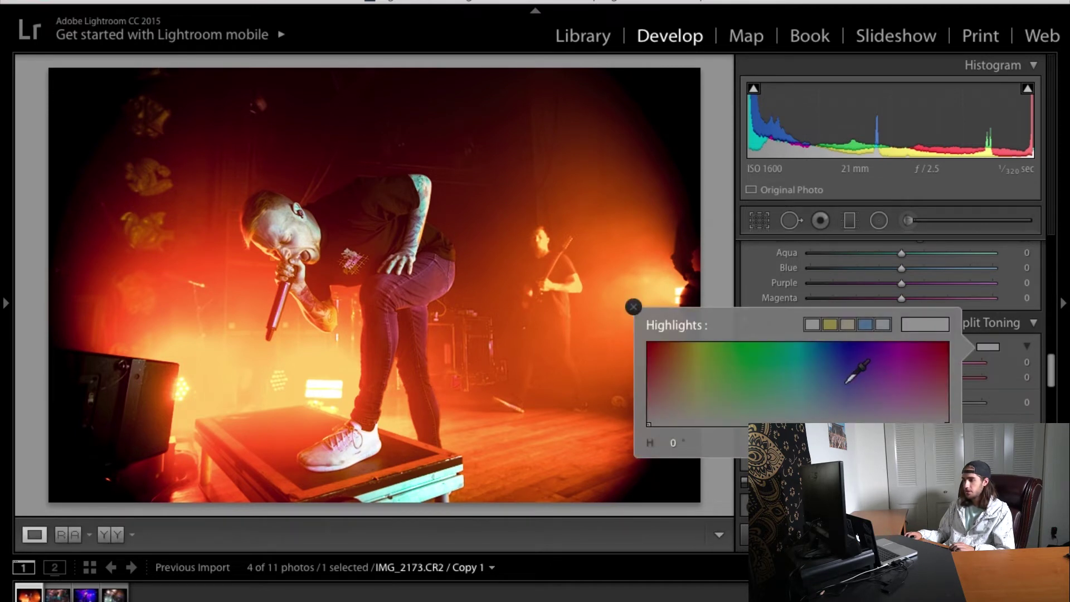
{"action": "left_click_drag", "start_coordinate": [852, 381], "coordinate": [676, 357]}
{"action": "left_click", "coordinate": [633, 359]}
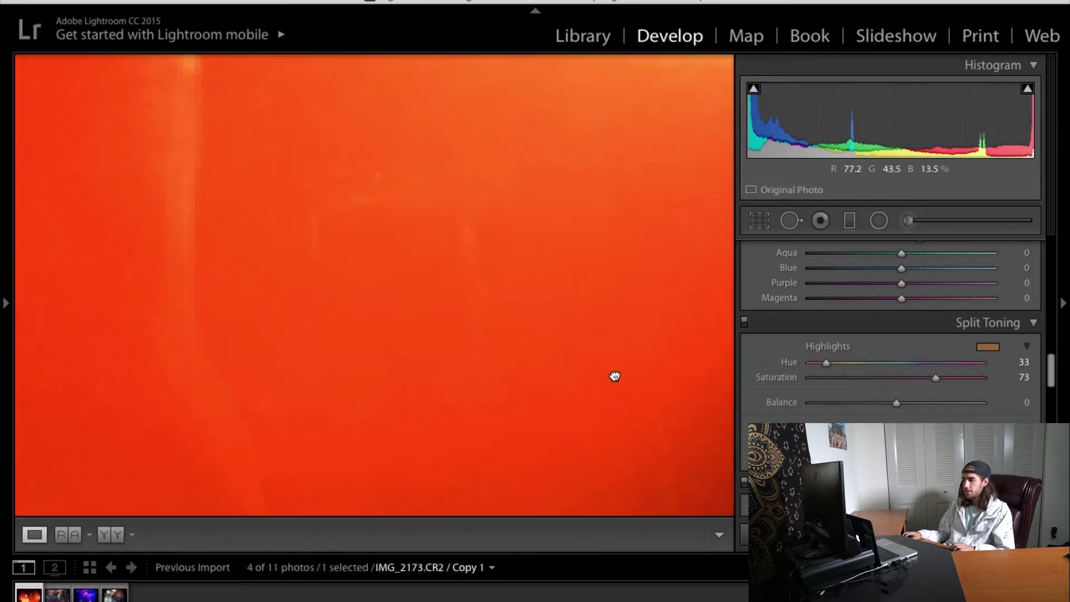
{"action": "left_click", "coordinate": [613, 375]}
{"action": "left_click", "coordinate": [988, 348]}
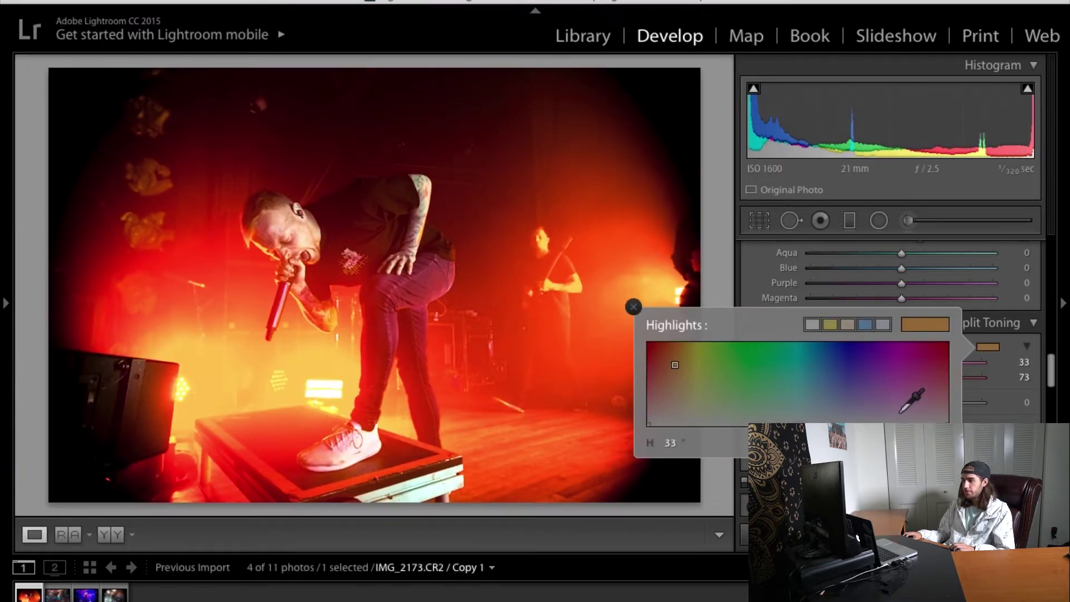
{"action": "left_click", "coordinate": [740, 378]}
{"action": "left_click", "coordinate": [853, 382]}
{"action": "left_click", "coordinate": [709, 399]}
{"action": "left_click_drag", "start_coordinate": [695, 389], "coordinate": [670, 383]}
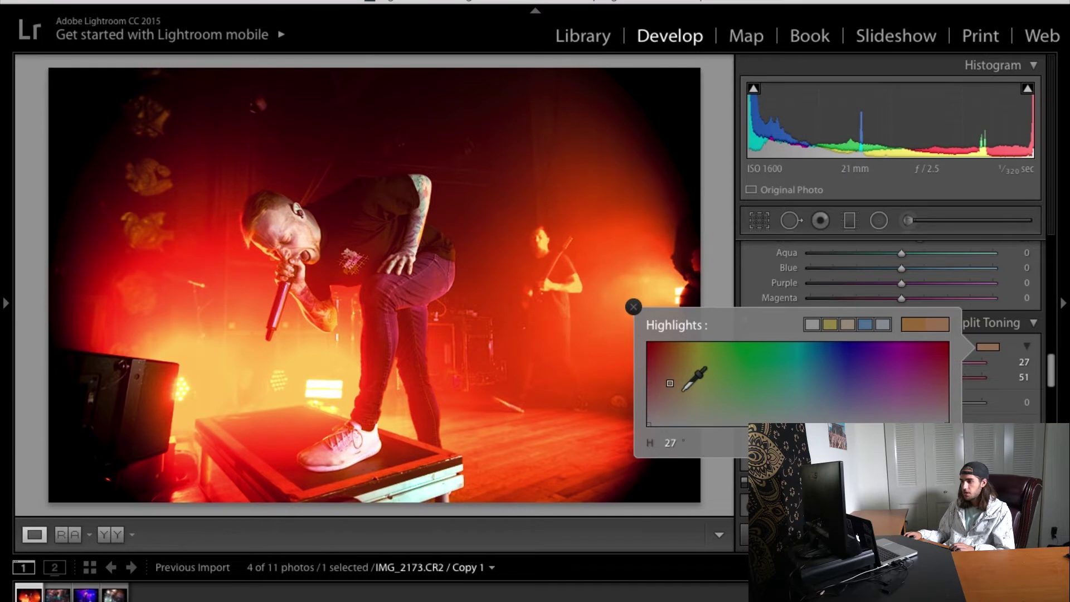
{"action": "left_click_drag", "start_coordinate": [669, 383], "coordinate": [673, 388]}
{"action": "left_click", "coordinate": [741, 293]}
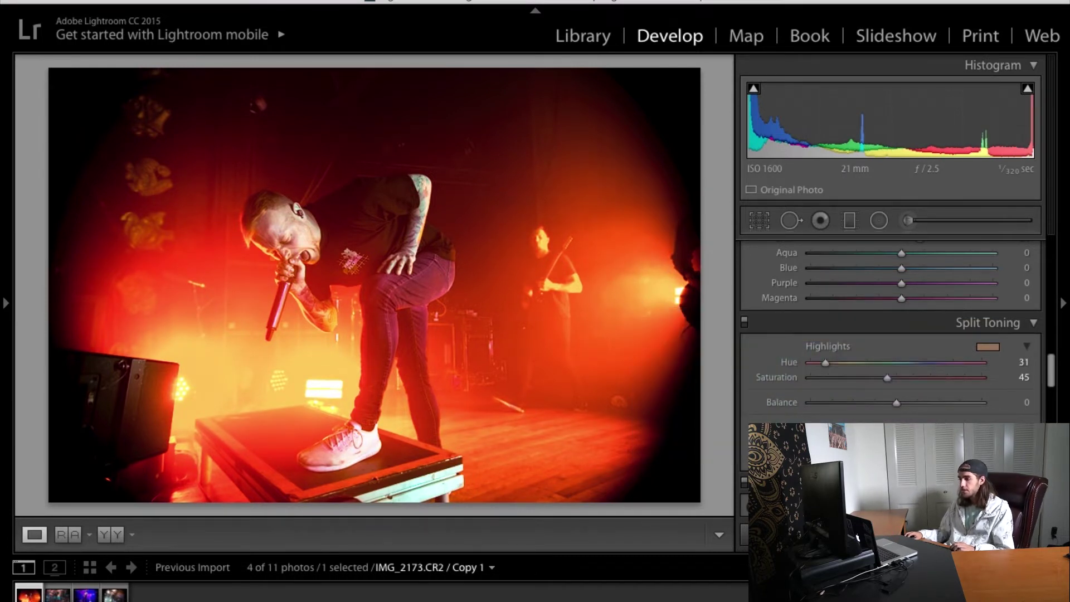
Tint the split toning shadows a muted yellow with hue 55
{"action": "left_click", "coordinate": [988, 427]}
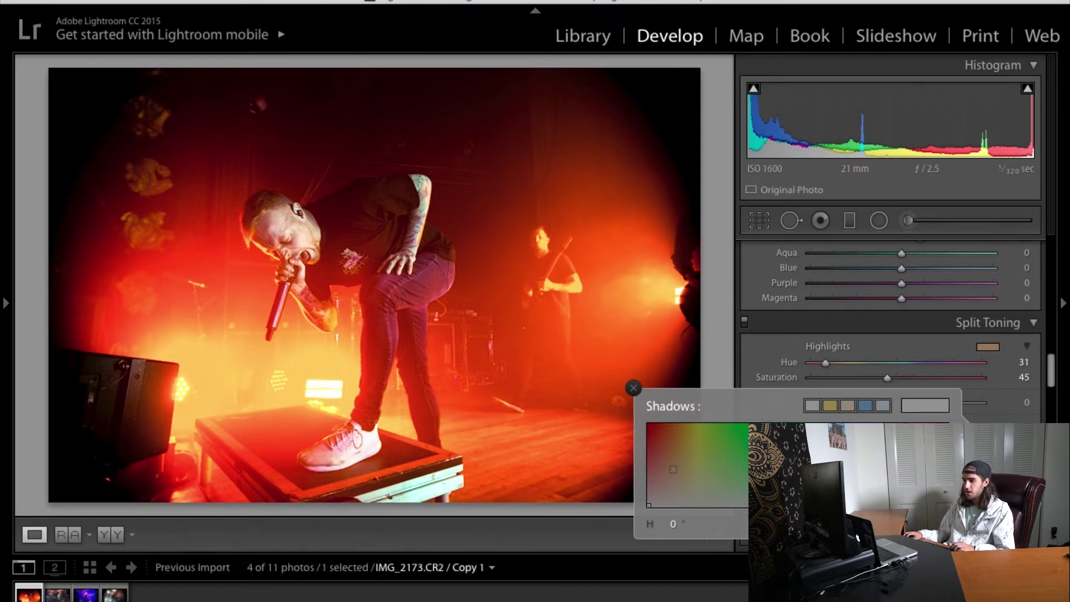
{"action": "left_click", "coordinate": [841, 462]}
{"action": "mouse_move", "coordinate": [841, 462]}
{"action": "left_mouse_down"}
{"action": "mouse_move", "coordinate": [715, 468]}
{"action": "mouse_move", "coordinate": [676, 447]}
{"action": "mouse_move", "coordinate": [695, 486]}
{"action": "left_mouse_up"}
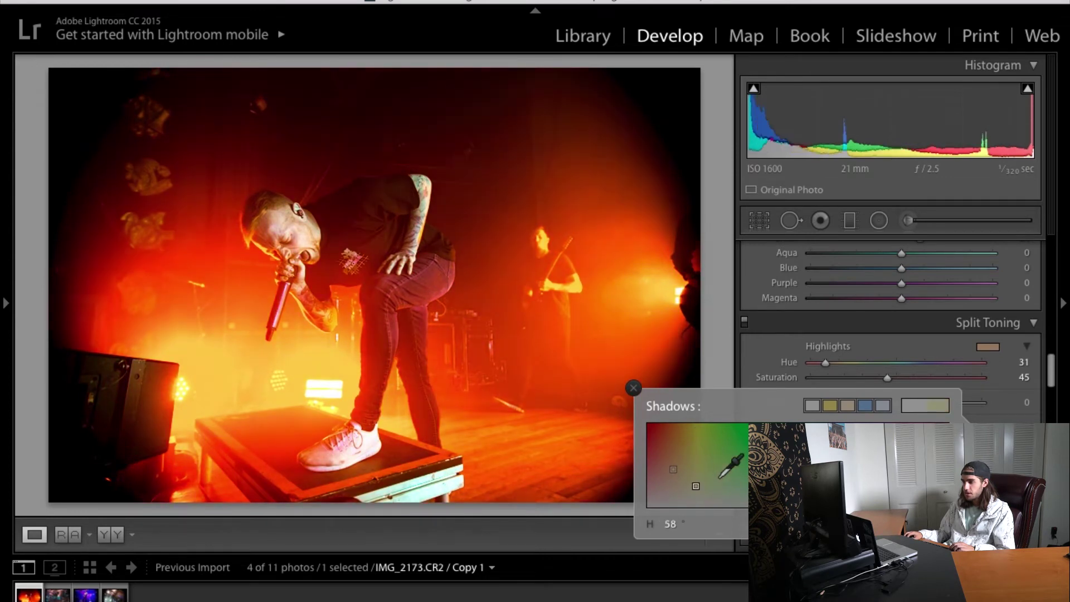
{"action": "left_click", "coordinate": [703, 481]}
{"action": "left_click_drag", "start_coordinate": [702, 482], "coordinate": [693, 478]}
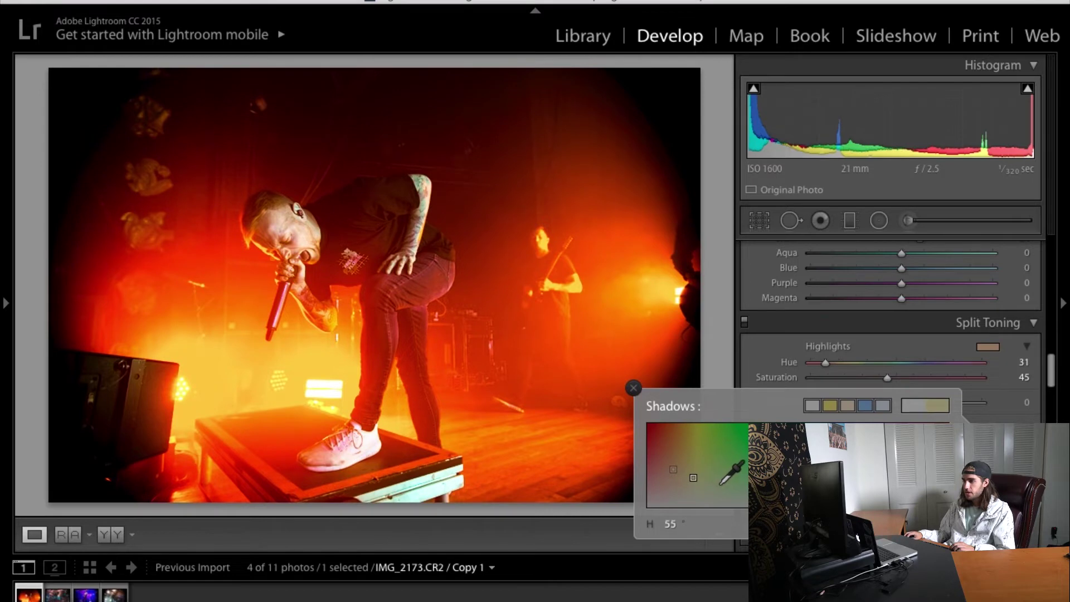
Try a strong positive manual lens distortion, and settle the distortion amount at -19
{"action": "scroll", "coordinate": [804, 409], "scroll_direction": "down", "scroll_amount": 6}
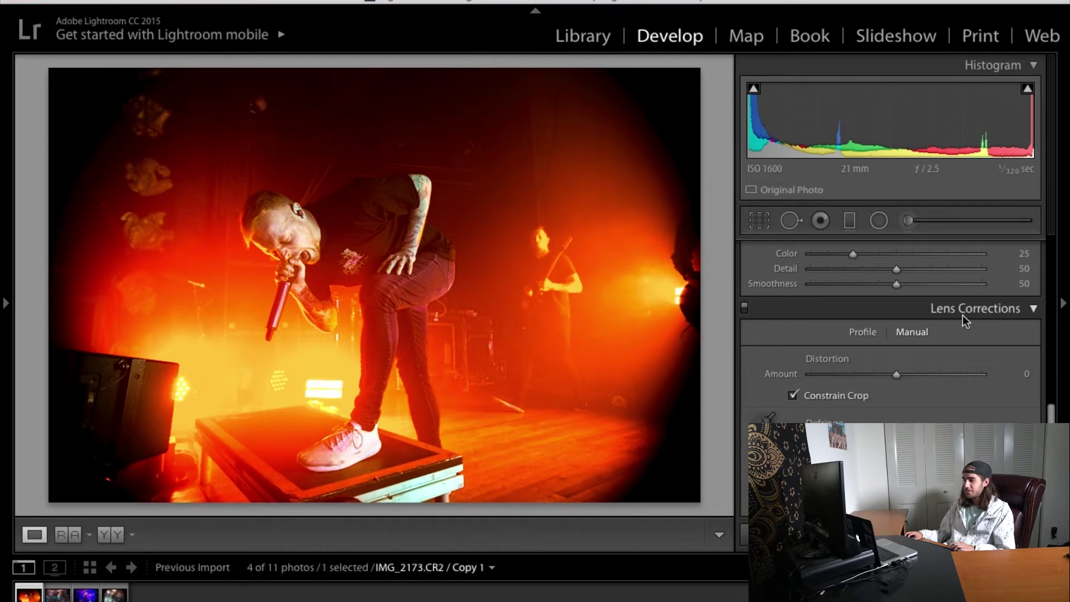
{"action": "mouse_move", "coordinate": [910, 379]}
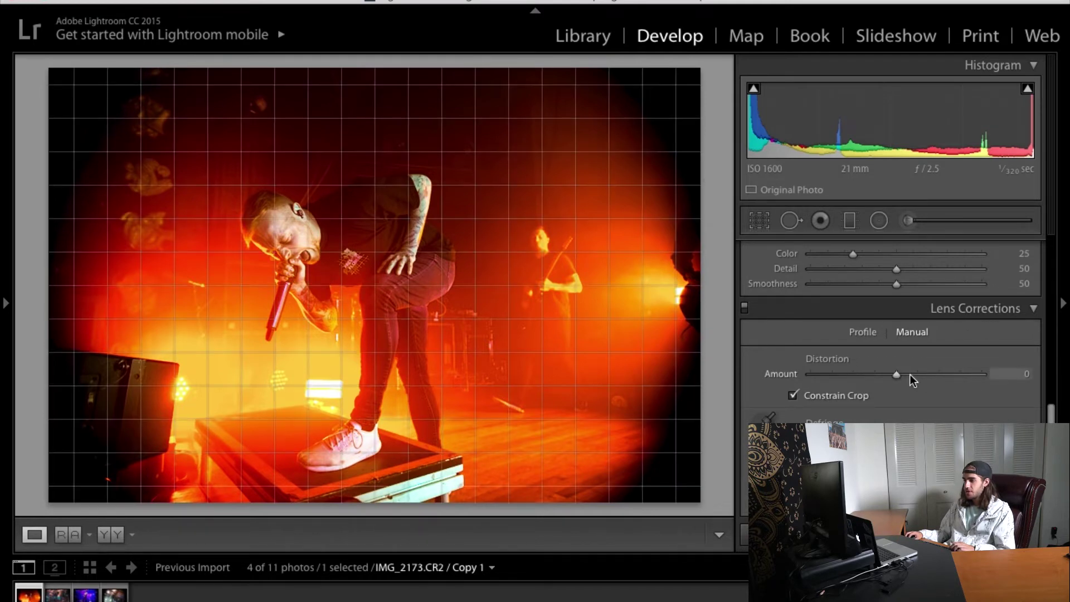
{"action": "left_click_drag", "start_coordinate": [897, 375], "coordinate": [969, 390]}
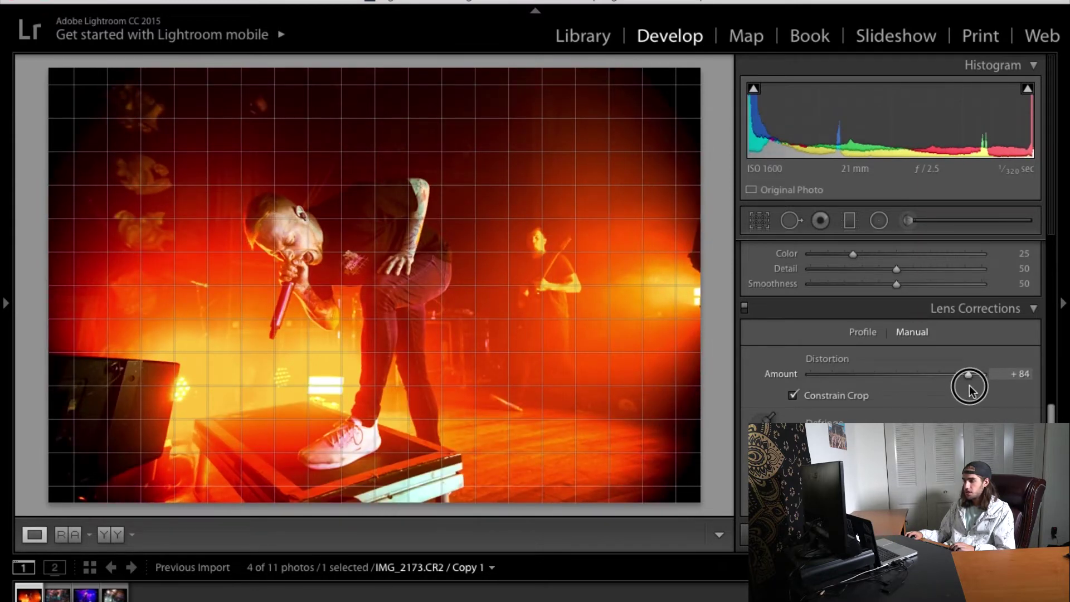
{"action": "left_click_drag", "start_coordinate": [969, 390], "coordinate": [880, 392]}
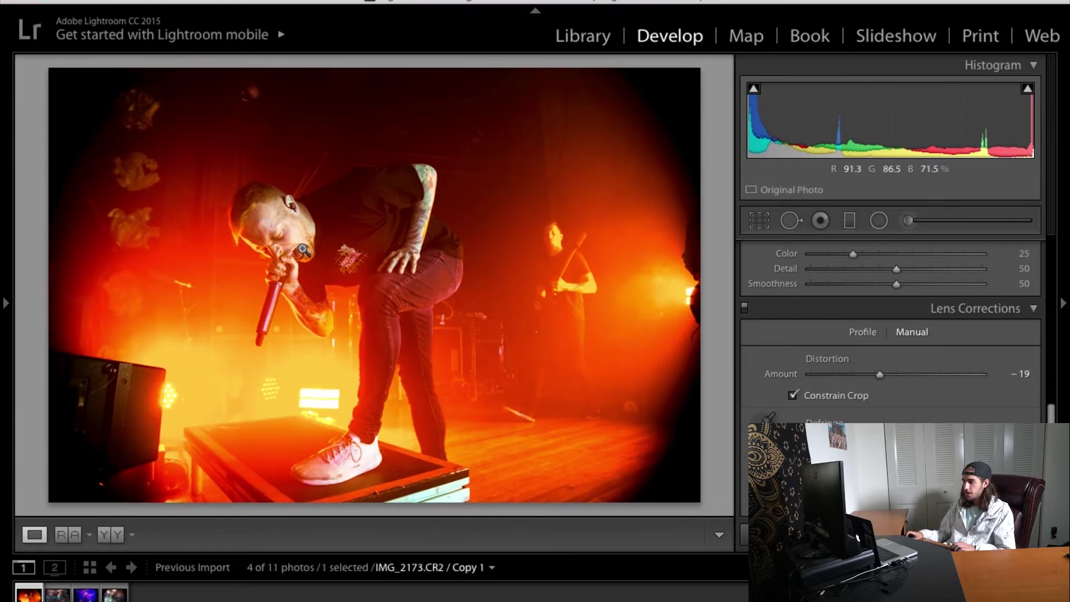
Crop the photo slightly tighter around the singer, trimming the dark edges, and apply the crop
{"action": "scroll", "coordinate": [762, 368], "scroll_direction": "up", "scroll_amount": 10}
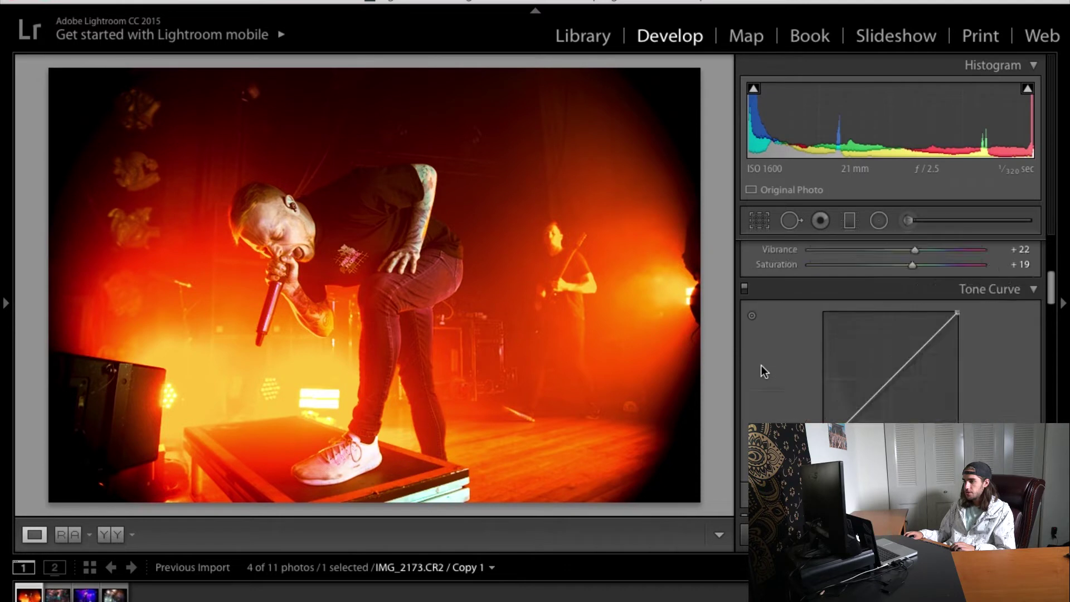
{"action": "scroll", "coordinate": [761, 366], "scroll_direction": "up", "scroll_amount": 5}
{"action": "left_click", "coordinate": [752, 218]}
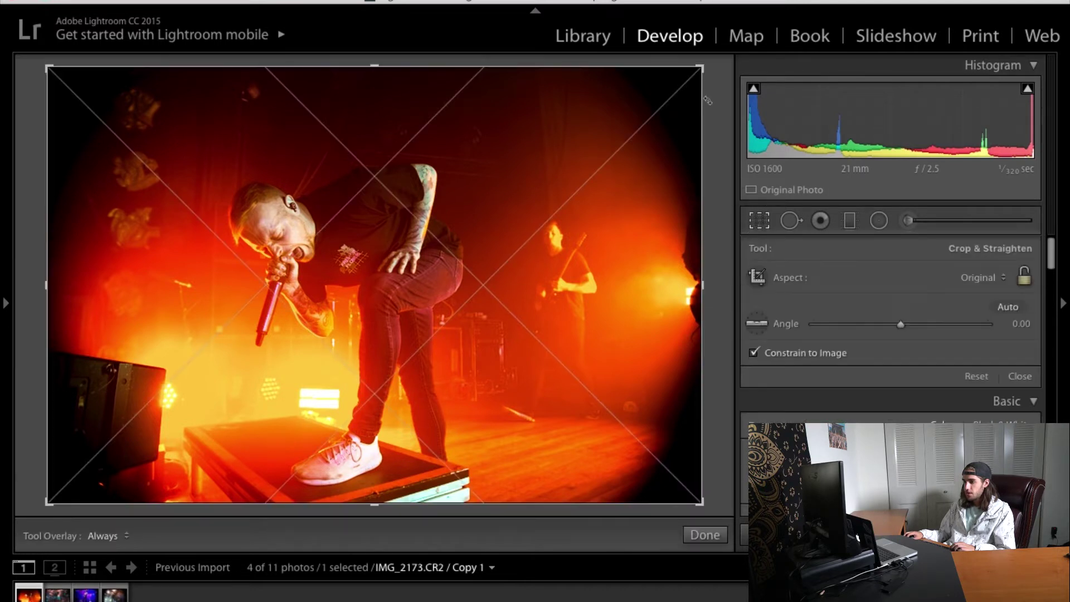
{"action": "left_click_drag", "start_coordinate": [699, 67], "coordinate": [689, 88]}
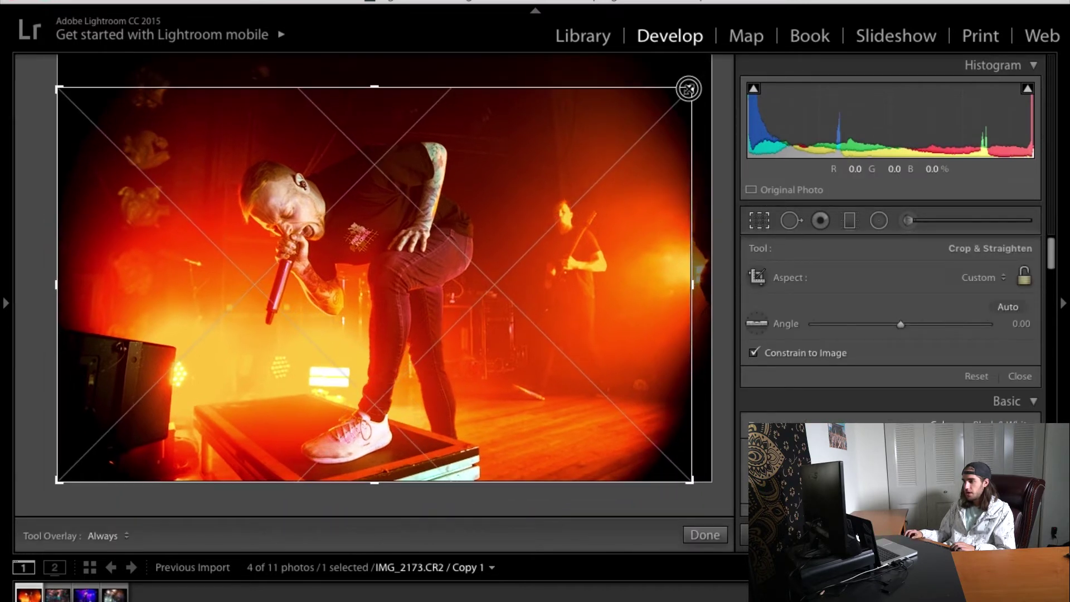
{"action": "key", "text": "Return"}
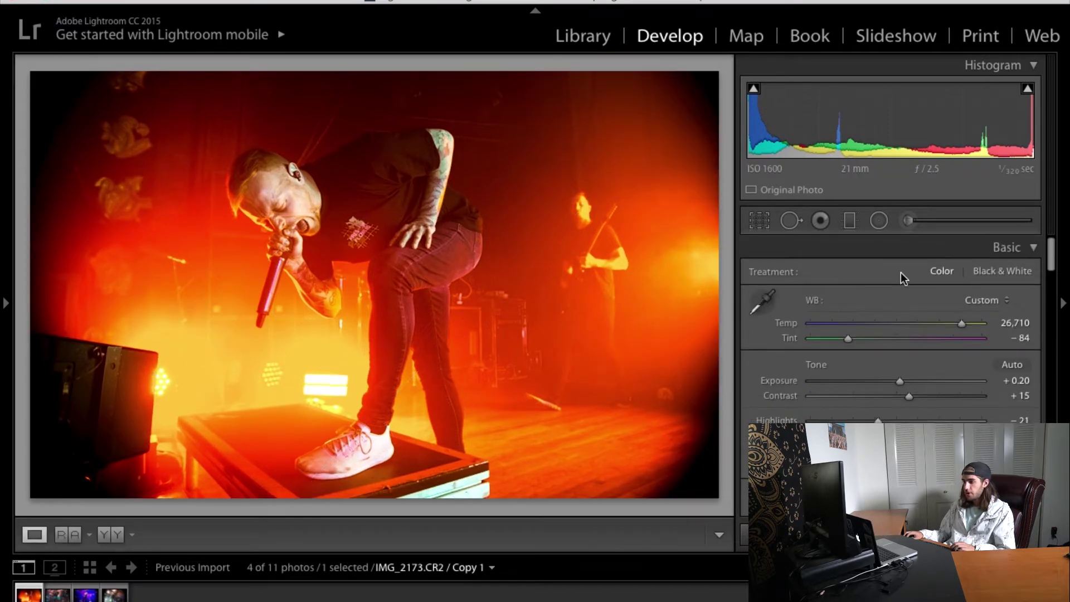
Place a large circular radial filter centred on the singer and set its exposure to -0.86
{"action": "left_click", "coordinate": [878, 221]}
{"action": "left_click_drag", "start_coordinate": [359, 256], "coordinate": [378, 280]}
{"action": "left_click_drag", "start_coordinate": [904, 332], "coordinate": [879, 336]}
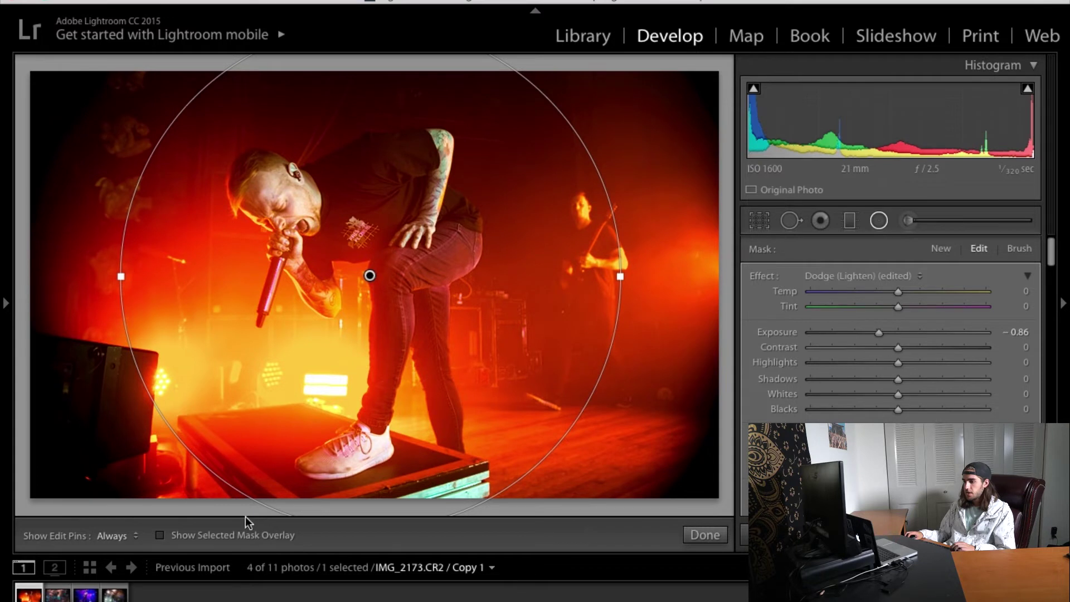
Preview the radial filter's coverage with the mask overlay and a test exposure of -3.95
{"action": "left_click", "coordinate": [159, 540]}
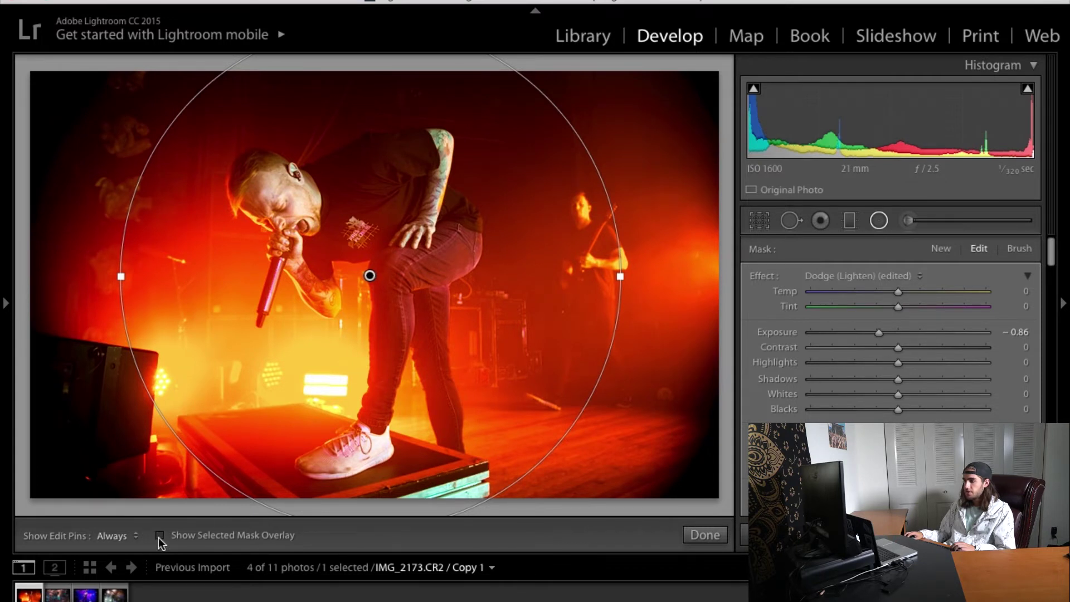
{"action": "left_click", "coordinate": [159, 535]}
{"action": "left_click_drag", "start_coordinate": [879, 332], "coordinate": [812, 333]}
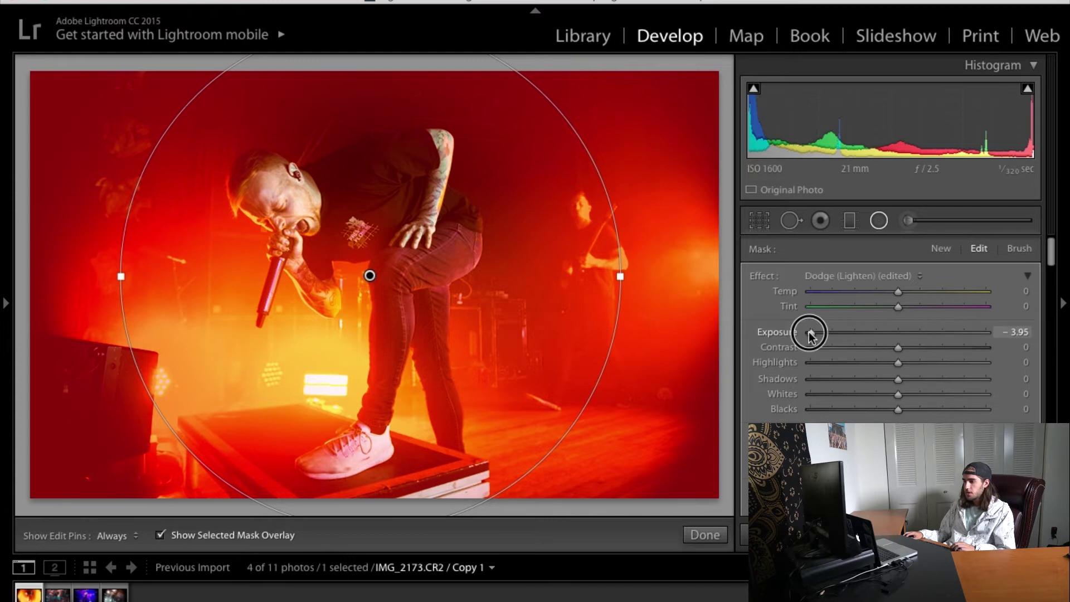
{"action": "left_click", "coordinate": [193, 536]}
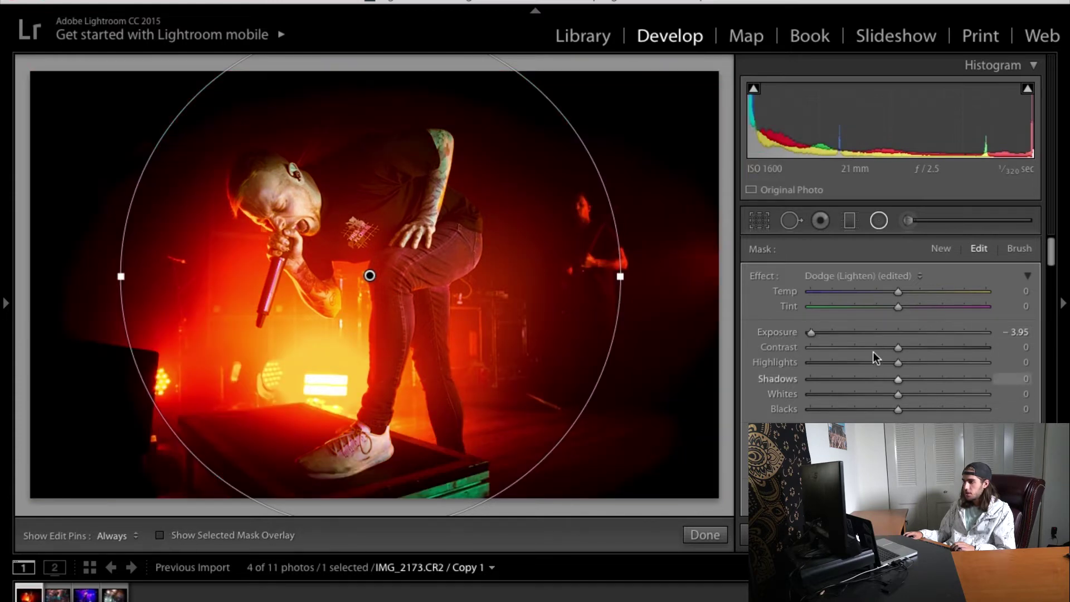
Set the radial filter's exposure to -1.62 and temperature to 12, and finish the filter
{"action": "left_click_drag", "start_coordinate": [809, 332], "coordinate": [861, 343]}
{"action": "mouse_move", "coordinate": [897, 291]}
{"action": "left_mouse_down"}
{"action": "mouse_move", "coordinate": [938, 295]}
{"action": "mouse_move", "coordinate": [833, 286]}
{"action": "mouse_move", "coordinate": [967, 296]}
{"action": "mouse_move", "coordinate": [769, 289]}
{"action": "mouse_move", "coordinate": [927, 290]}
{"action": "mouse_move", "coordinate": [909, 295]}
{"action": "left_mouse_up"}
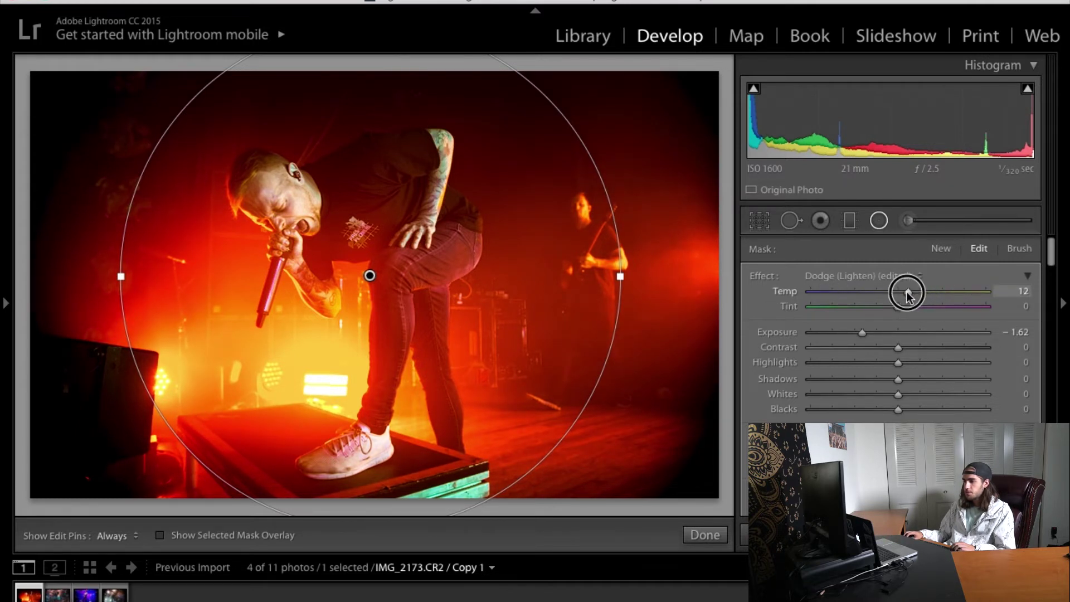
{"action": "left_click", "coordinate": [705, 534]}
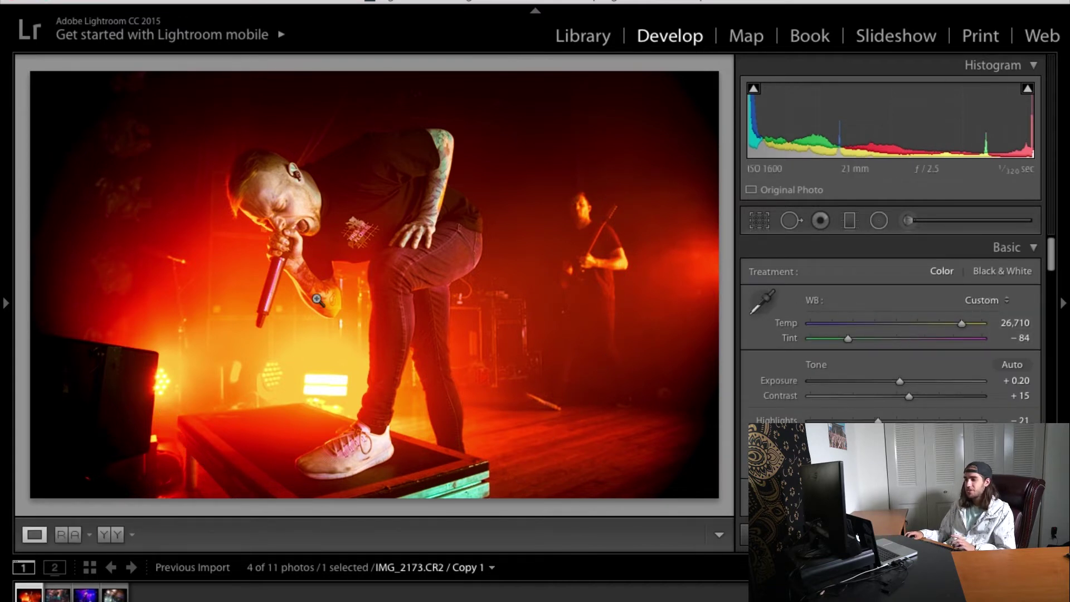
Inspect the singer's face, hand and ear up close to judge the edit, and return to the full photo
{"action": "key", "text": "ctrl+6"}
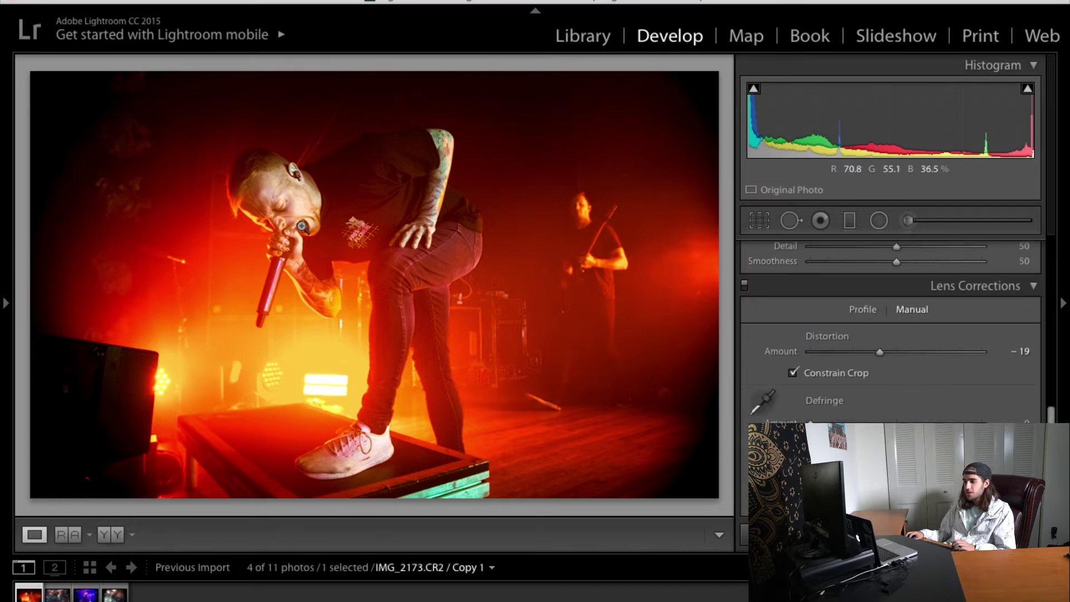
{"action": "left_click_drag", "start_coordinate": [900, 353], "coordinate": [881, 353]}
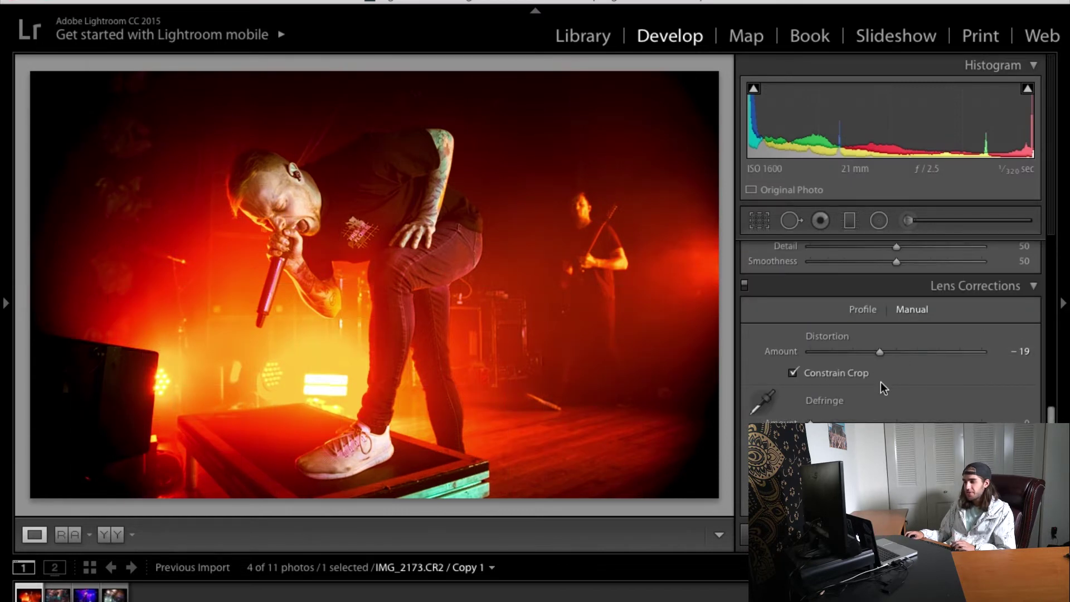
{"action": "left_click", "coordinate": [270, 205]}
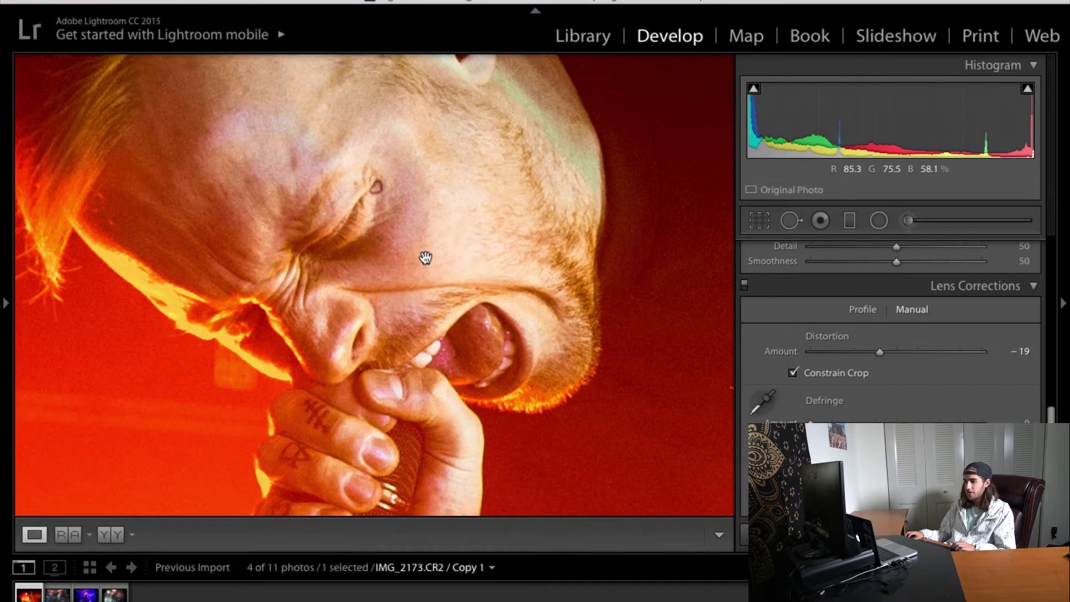
{"action": "left_click_drag", "start_coordinate": [425, 258], "coordinate": [418, 278]}
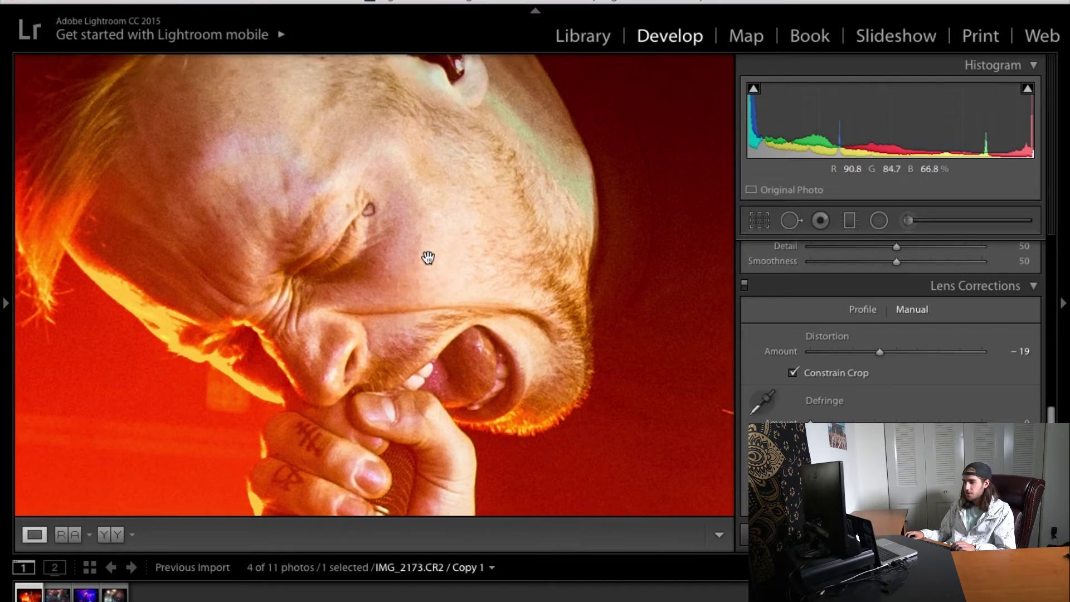
{"action": "left_click", "coordinate": [426, 277]}
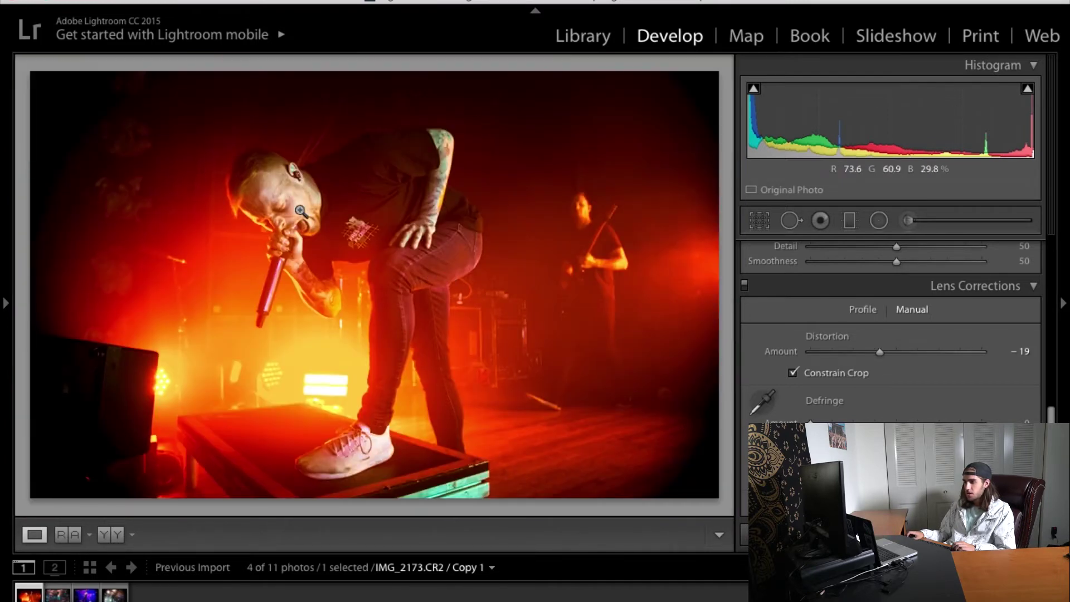
{"action": "scroll", "coordinate": [947, 334], "scroll_direction": "up", "scroll_amount": 3}
{"action": "scroll", "coordinate": [931, 337], "scroll_direction": "up", "scroll_amount": 3}
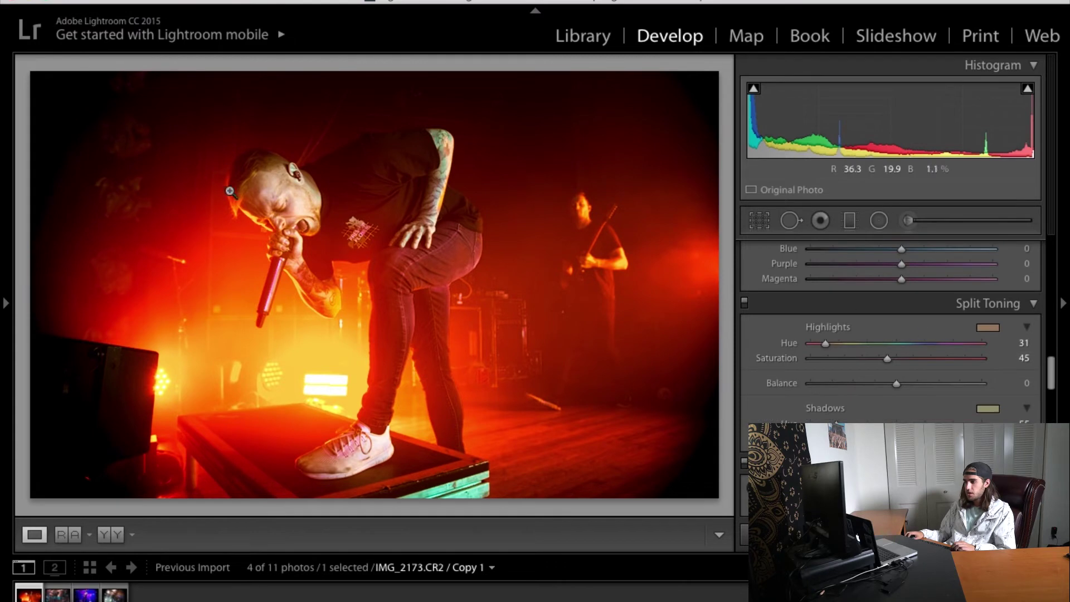
{"action": "left_click", "coordinate": [292, 222]}
{"action": "scroll", "coordinate": [279, 218], "scroll_direction": "left", "scroll_amount": 3}
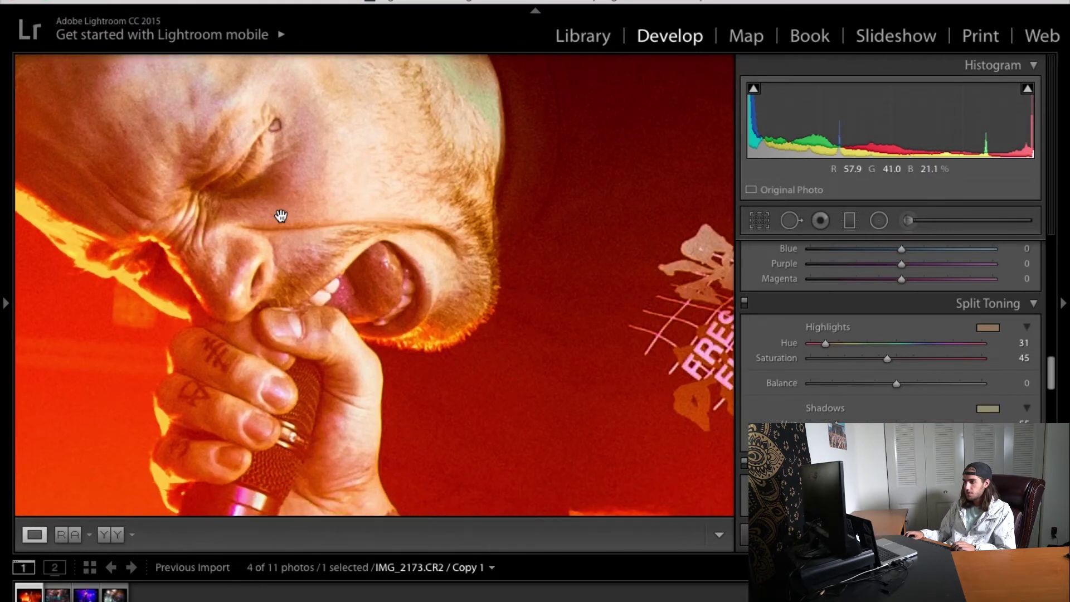
{"action": "scroll", "coordinate": [280, 216], "scroll_direction": "up", "scroll_amount": 3}
{"action": "left_click_drag", "start_coordinate": [281, 216], "coordinate": [432, 172]}
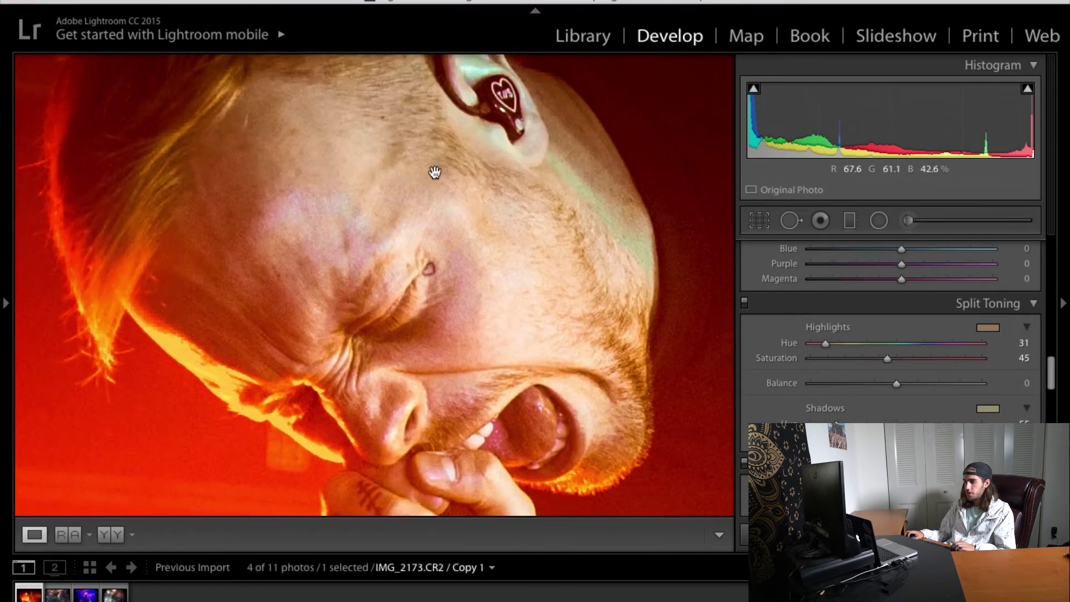
{"action": "left_click", "coordinate": [445, 290]}
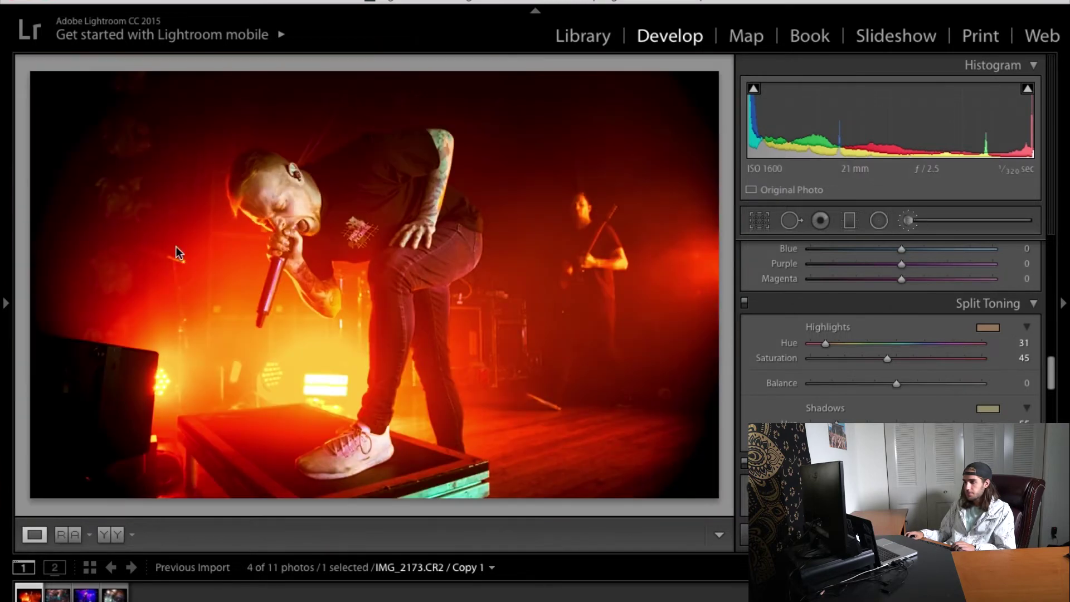
Brush a Dodge (Lighten) adjustment over the singer's face and arm, fine-tune its exposure and temperature, and set the photo's overall exposure to -0.10
{"action": "key", "text": "k"}
{"action": "mouse_move", "coordinate": [301, 183]}
{"action": "left_mouse_down"}
{"action": "mouse_move", "coordinate": [251, 195]}
{"action": "mouse_move", "coordinate": [267, 192]}
{"action": "mouse_move", "coordinate": [293, 227]}
{"action": "mouse_move", "coordinate": [279, 224]}
{"action": "mouse_move", "coordinate": [268, 309]}
{"action": "mouse_move", "coordinate": [292, 247]}
{"action": "mouse_move", "coordinate": [308, 287]}
{"action": "mouse_move", "coordinate": [332, 310]}
{"action": "left_mouse_up"}
{"action": "key", "text": "h"}
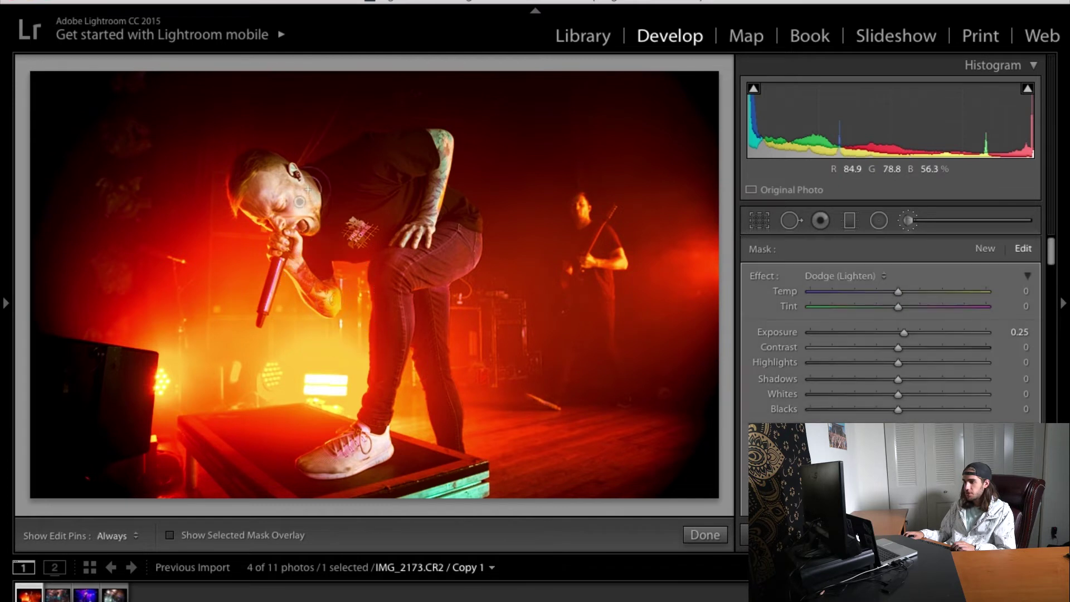
{"action": "mouse_move", "coordinate": [903, 332]}
{"action": "left_mouse_down"}
{"action": "mouse_move", "coordinate": [986, 341]}
{"action": "mouse_move", "coordinate": [900, 350]}
{"action": "left_mouse_up"}
{"action": "mouse_move", "coordinate": [897, 292]}
{"action": "left_mouse_down"}
{"action": "mouse_move", "coordinate": [869, 292]}
{"action": "mouse_move", "coordinate": [936, 296]}
{"action": "mouse_move", "coordinate": [862, 304]}
{"action": "mouse_move", "coordinate": [928, 311]}
{"action": "mouse_move", "coordinate": [901, 294]}
{"action": "left_mouse_up"}
{"action": "double_click", "coordinate": [918, 306]}
{"action": "left_click", "coordinate": [705, 534]}
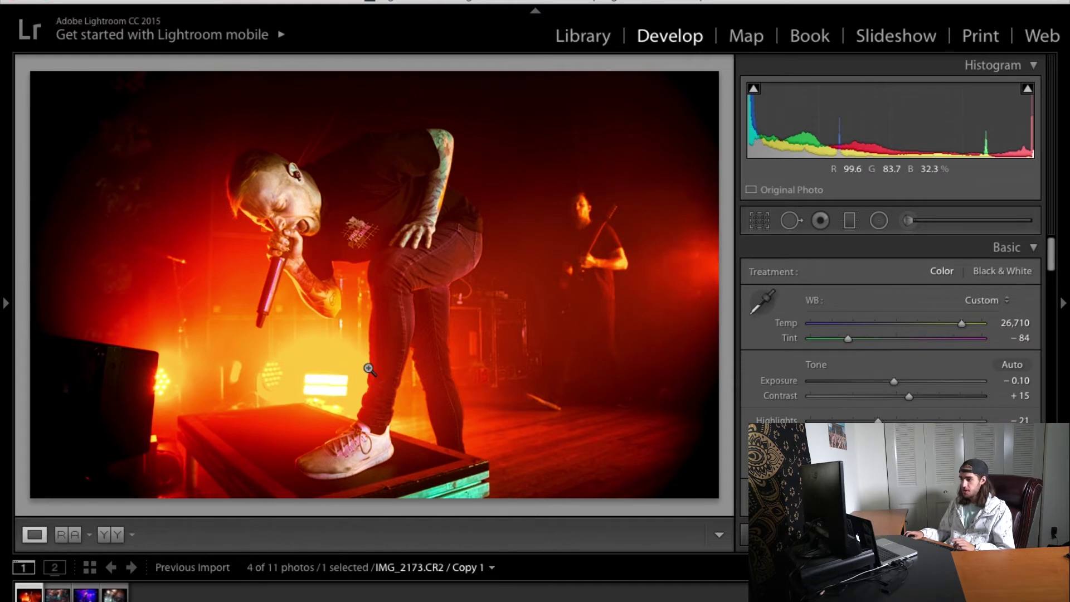
Switch to the guitarist photo and set exposure to +0.60, contrast to +23, temperature to 4,907 and tint to -18
{"action": "key", "text": "Right"}
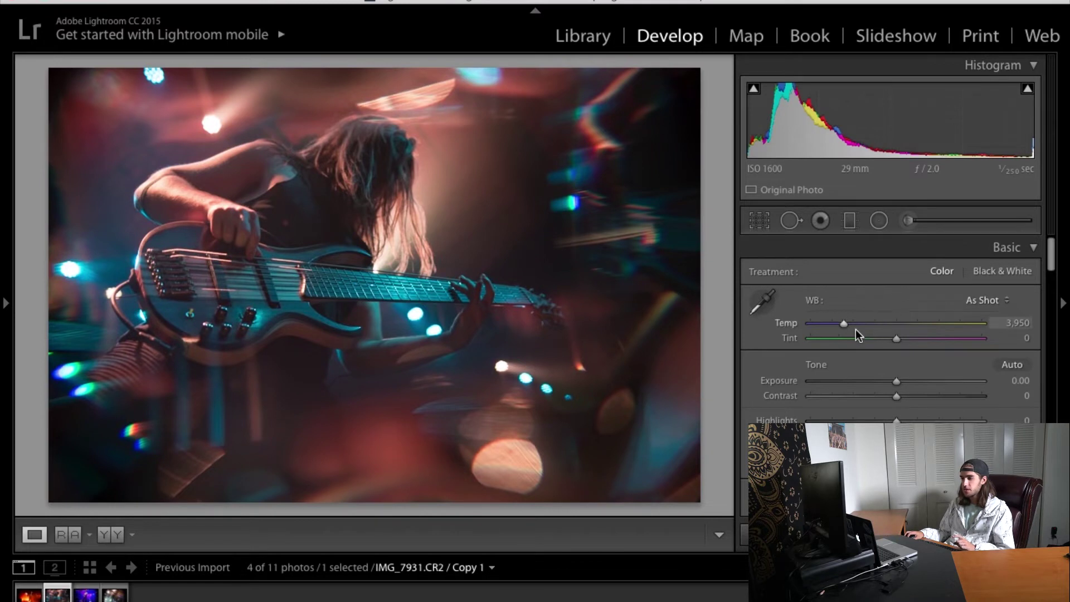
{"action": "left_click", "coordinate": [895, 382]}
{"action": "left_click_drag", "start_coordinate": [895, 382], "coordinate": [906, 381]}
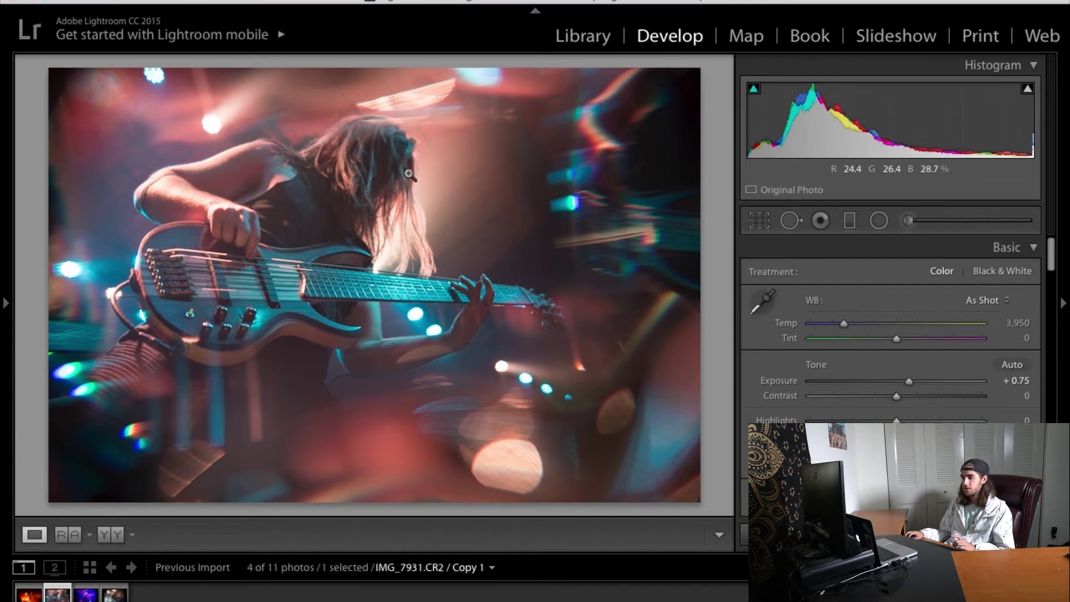
{"action": "left_click_drag", "start_coordinate": [907, 382], "coordinate": [927, 385]}
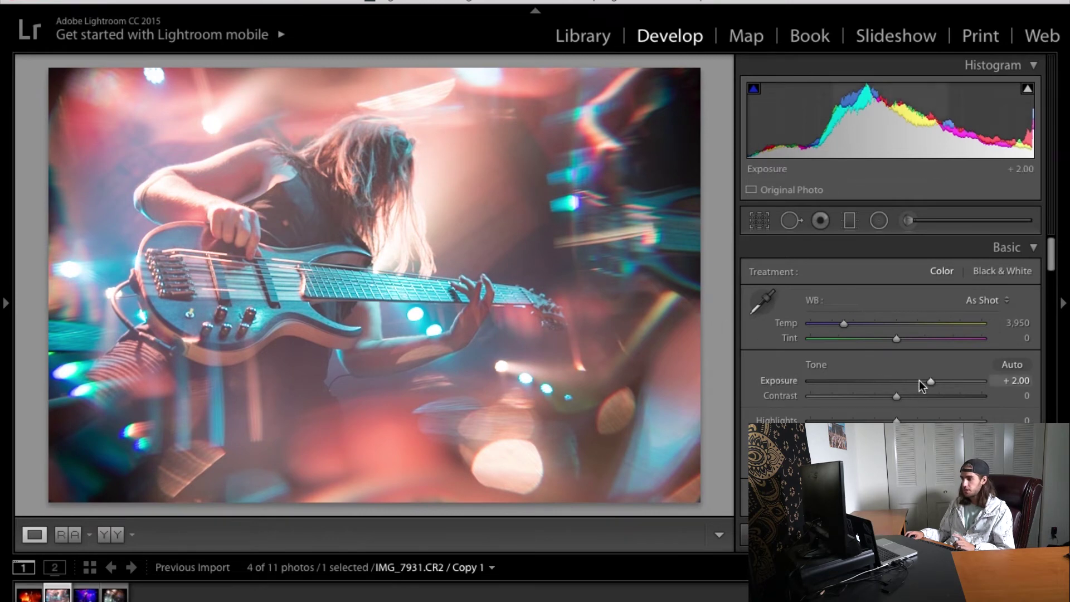
{"action": "mouse_move", "coordinate": [930, 382]}
{"action": "left_mouse_down"}
{"action": "mouse_move", "coordinate": [900, 385]}
{"action": "mouse_move", "coordinate": [926, 400]}
{"action": "mouse_move", "coordinate": [915, 397]}
{"action": "left_mouse_up"}
{"action": "left_click_drag", "start_coordinate": [843, 324], "coordinate": [885, 340]}
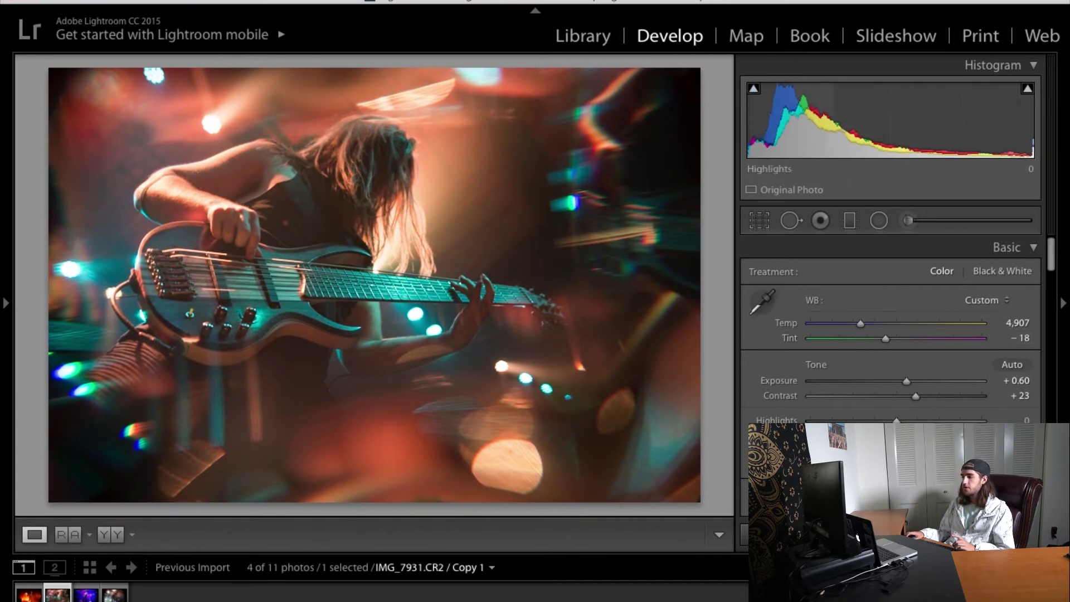
Set the guitarist photo's highlights to +36, shadows to -36, whites to +24 and blacks to -15
{"action": "scroll", "coordinate": [871, 410], "scroll_direction": "down", "scroll_amount": 4}
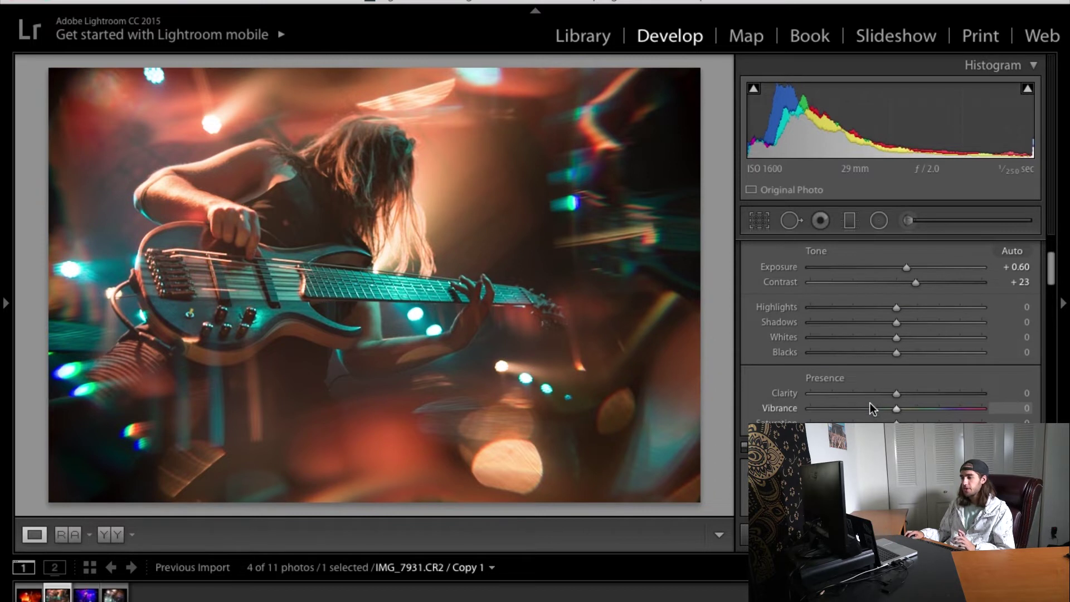
{"action": "scroll", "coordinate": [815, 392], "scroll_direction": "down", "scroll_amount": 5}
{"action": "scroll", "coordinate": [815, 393], "scroll_direction": "down", "scroll_amount": 15}
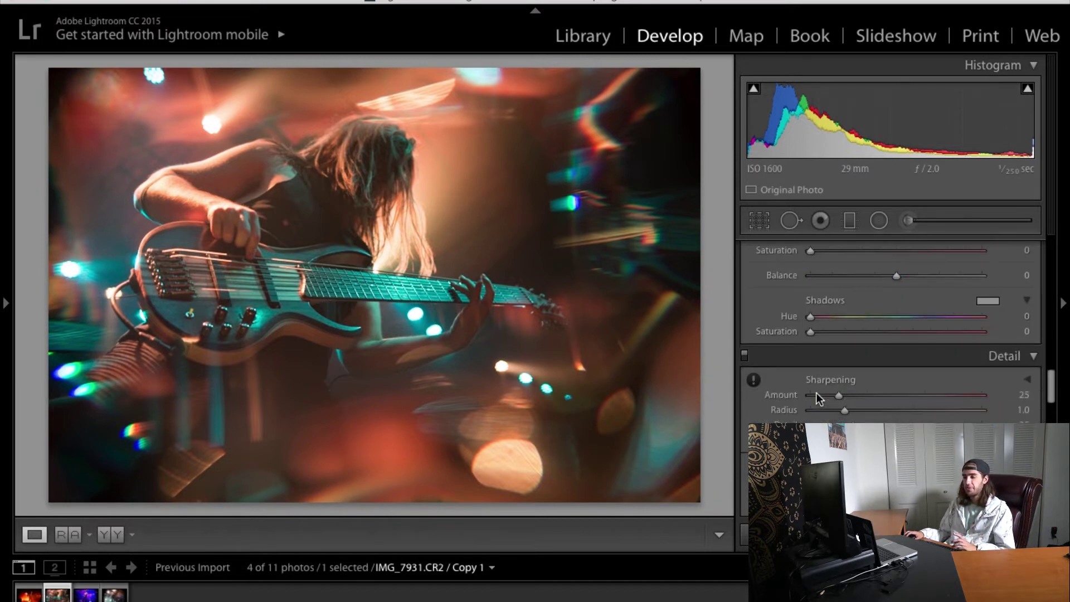
{"action": "scroll", "coordinate": [816, 392], "scroll_direction": "up", "scroll_amount": 1}
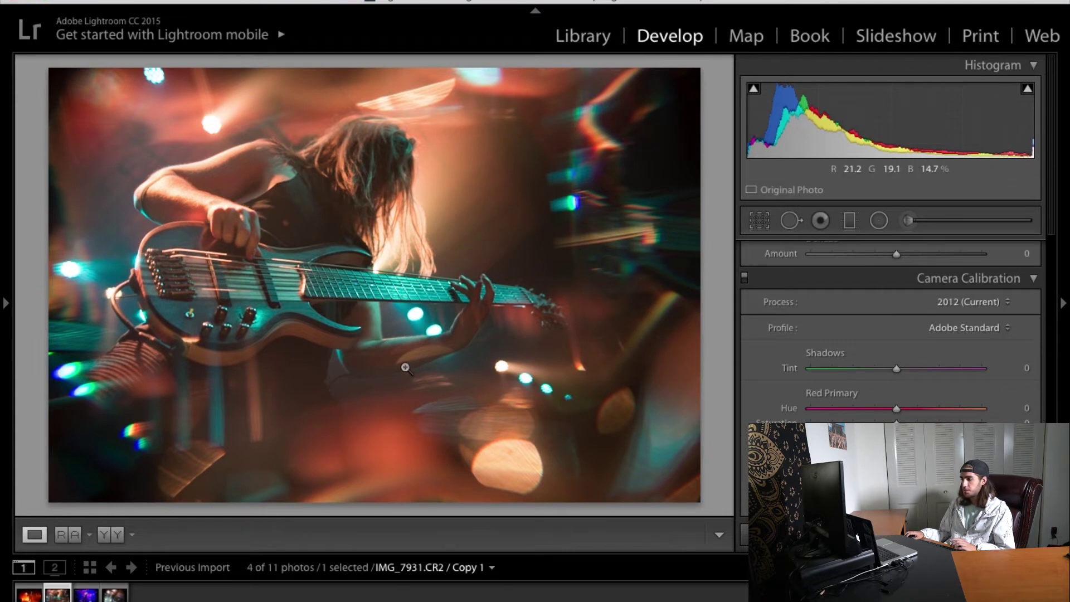
{"action": "scroll", "coordinate": [902, 409], "scroll_direction": "up", "scroll_amount": 6}
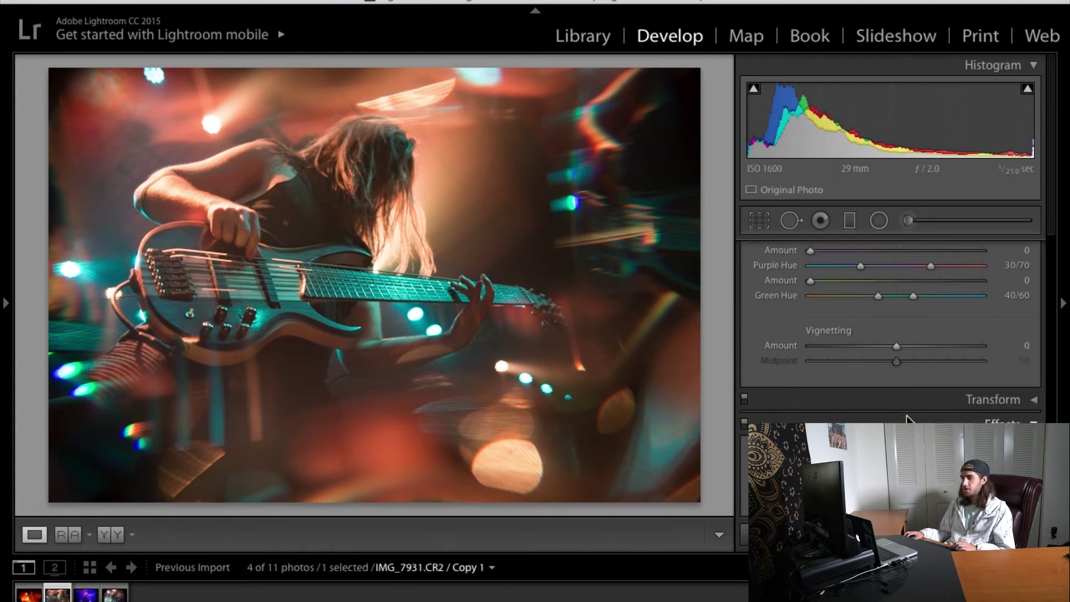
{"action": "scroll", "coordinate": [907, 418], "scroll_direction": "up", "scroll_amount": 8}
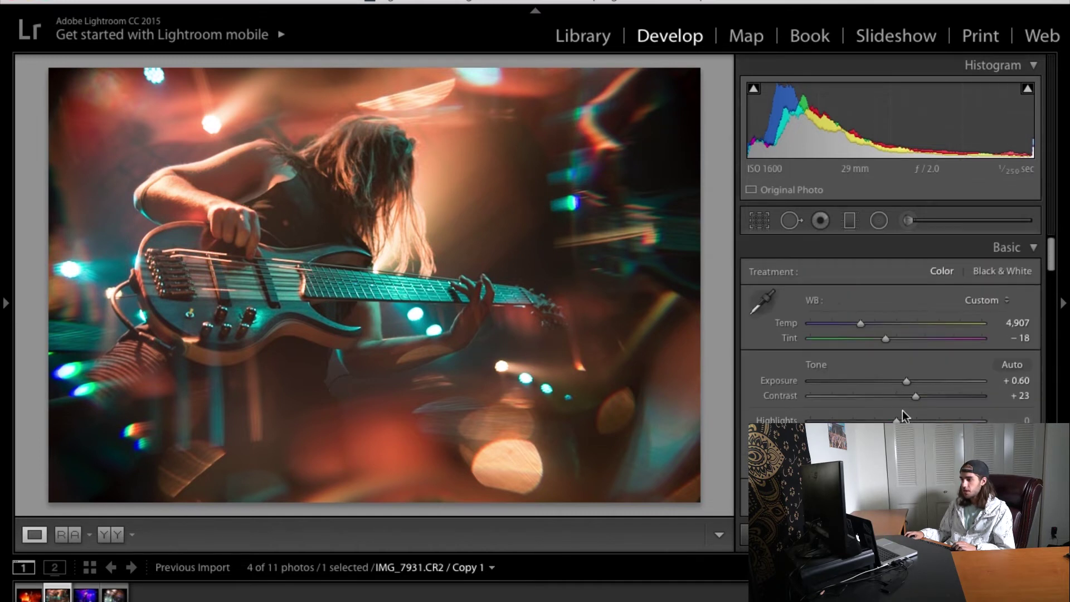
{"action": "scroll", "coordinate": [911, 409], "scroll_direction": "up", "scroll_amount": 1}
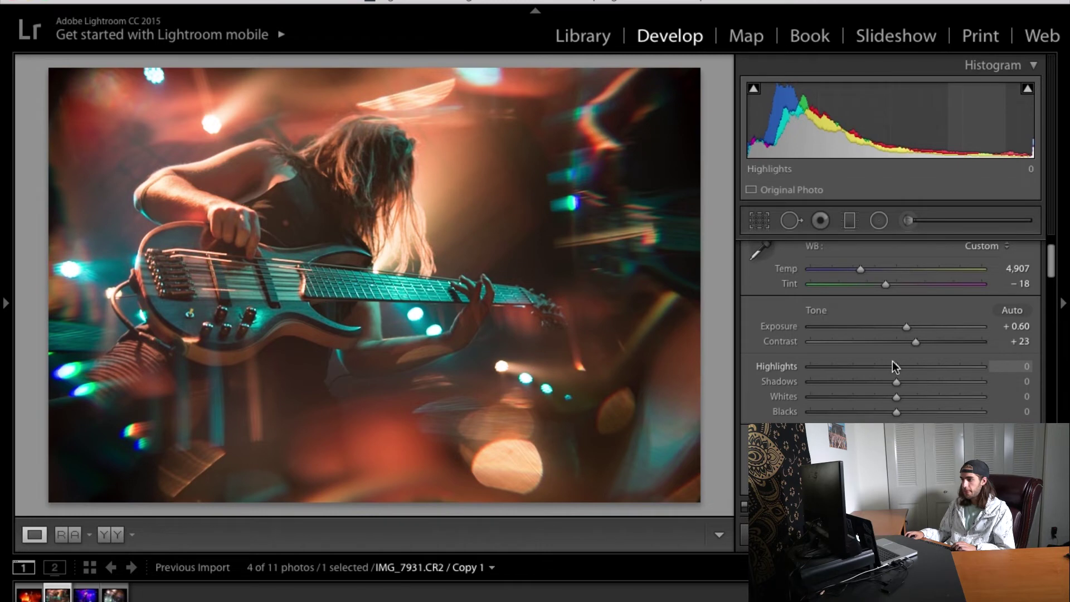
{"action": "left_click_drag", "start_coordinate": [896, 365], "coordinate": [884, 413]}
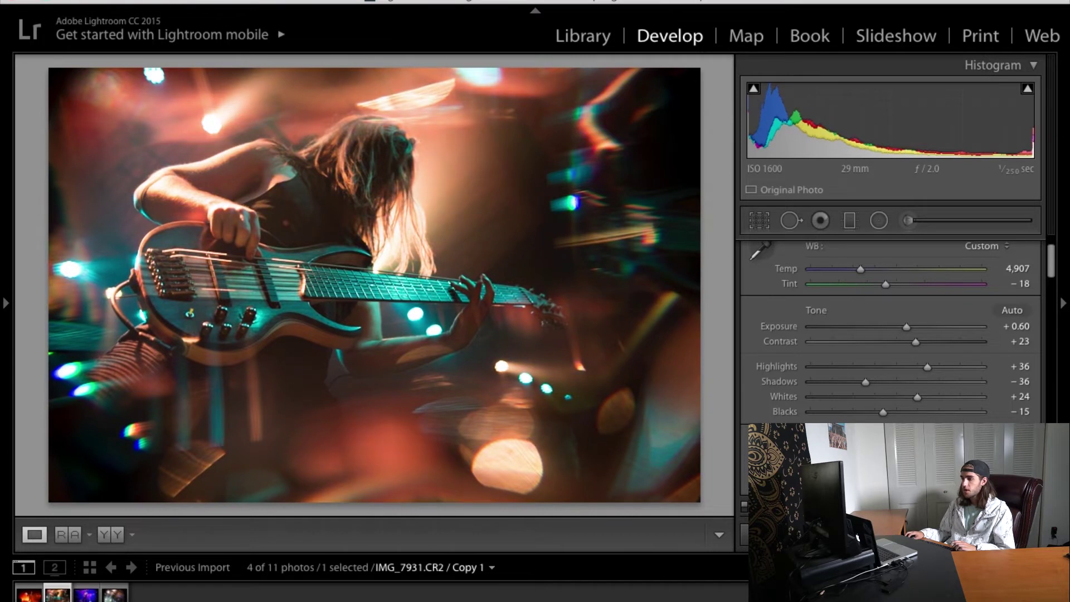
Adjust the HSL hues by sampling the photo, with red at -20, orange at +4, aqua at -27 and blue at -9
{"action": "scroll", "coordinate": [851, 392], "scroll_direction": "down", "scroll_amount": 10}
{"action": "scroll", "coordinate": [851, 392], "scroll_direction": "down", "scroll_amount": 2}
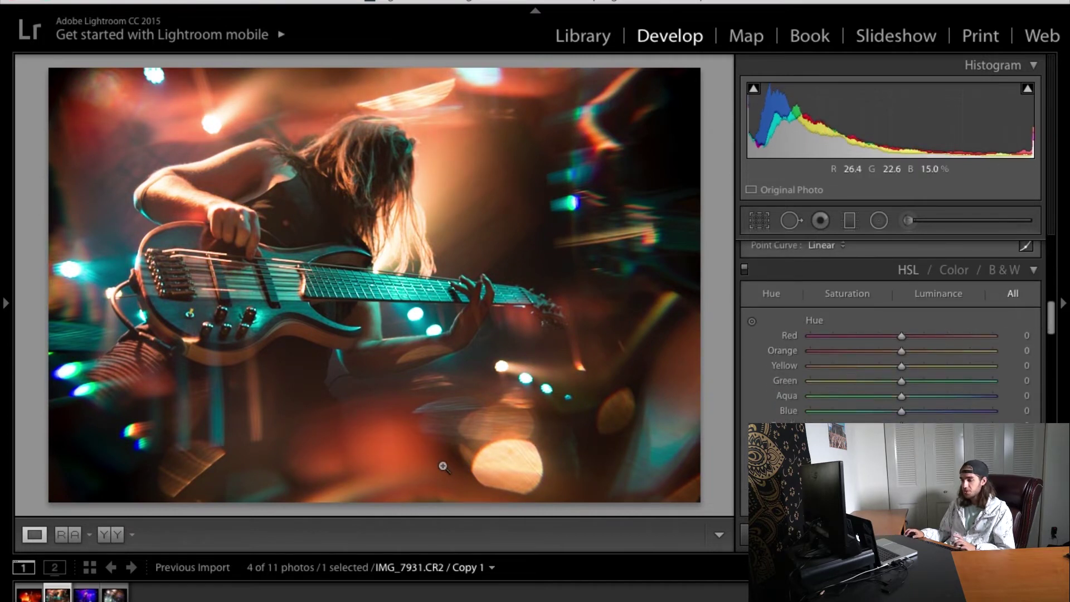
{"action": "left_click", "coordinate": [751, 321]}
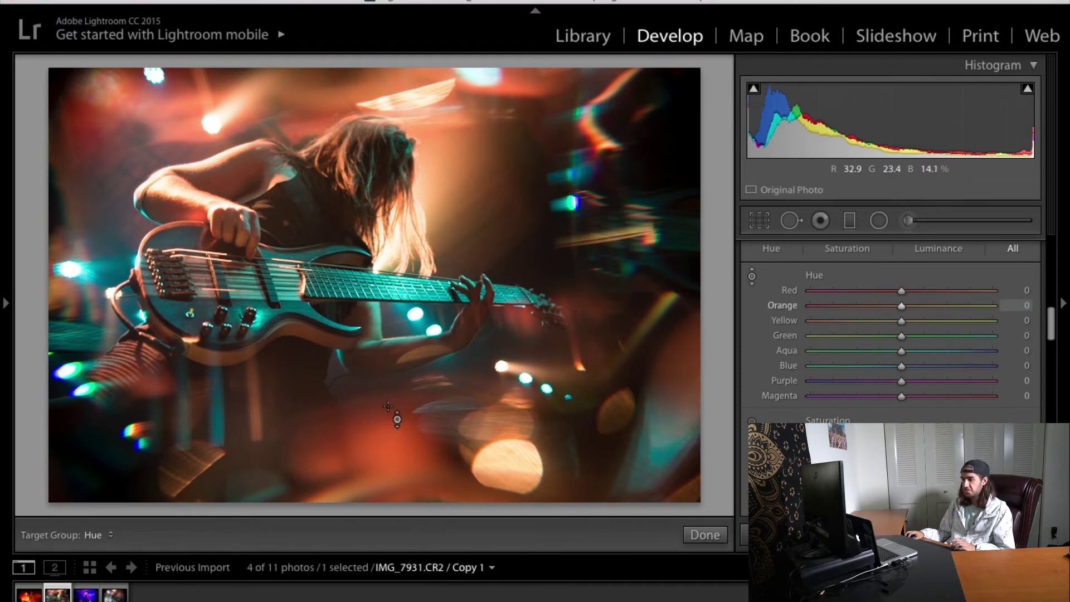
{"action": "mouse_move", "coordinate": [484, 184]}
{"action": "left_mouse_down"}
{"action": "mouse_move", "coordinate": [483, 112]}
{"action": "mouse_move", "coordinate": [483, 225]}
{"action": "mouse_move", "coordinate": [484, 198]}
{"action": "left_mouse_up"}
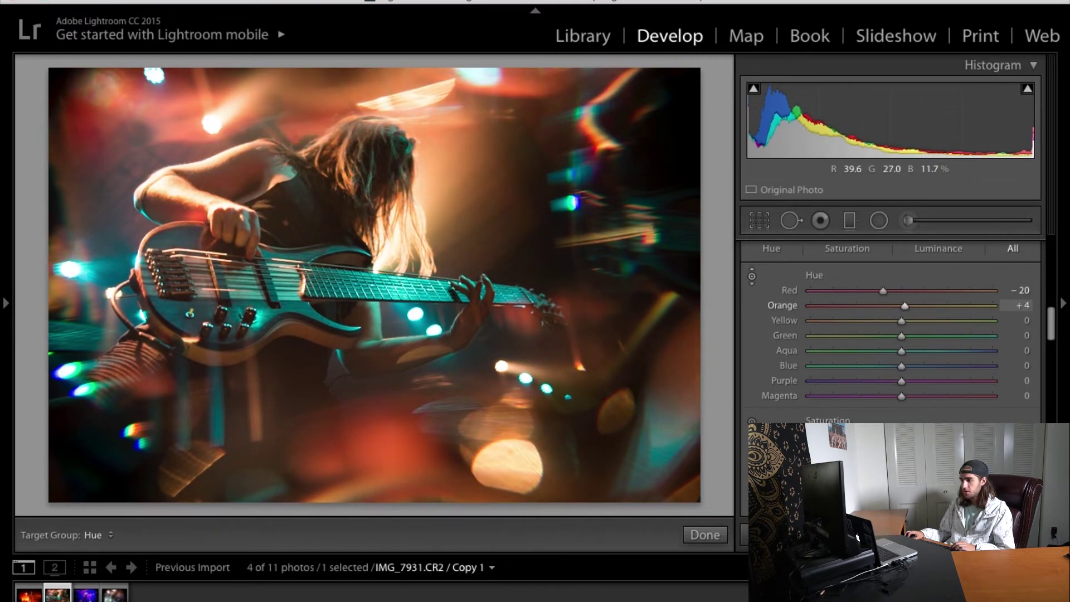
{"action": "mouse_move", "coordinate": [649, 463]}
{"action": "left_mouse_down"}
{"action": "mouse_move", "coordinate": [649, 504]}
{"action": "mouse_move", "coordinate": [649, 471]}
{"action": "mouse_move", "coordinate": [646, 479]}
{"action": "left_mouse_up"}
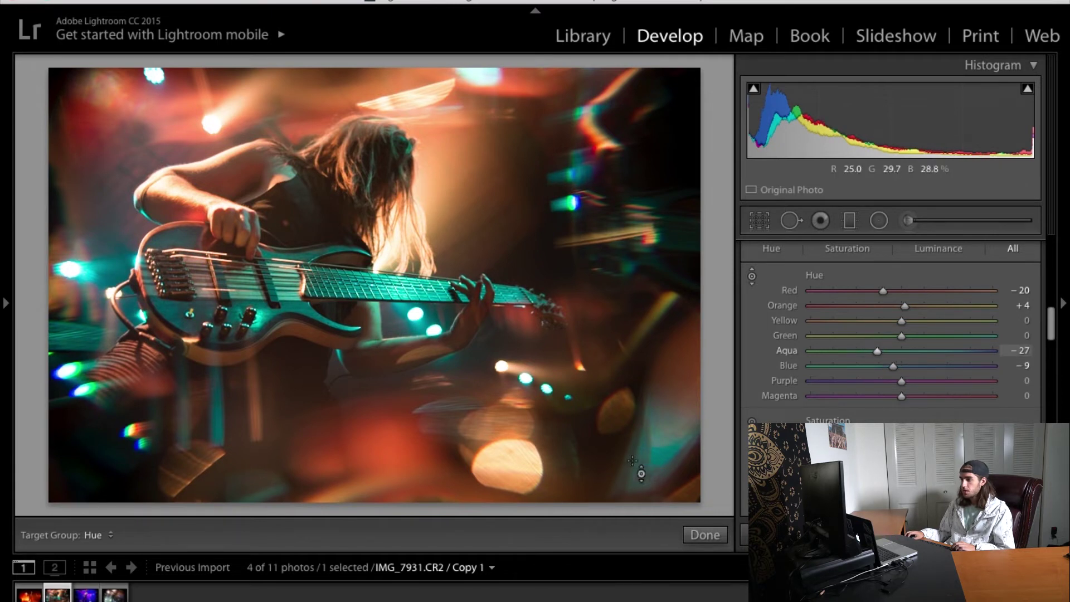
Reduce HSL saturation by sampling the photo, with red at -13, orange at -9, aqua at -20 and blue at -15
{"action": "scroll", "coordinate": [809, 376], "scroll_direction": "down", "scroll_amount": 2}
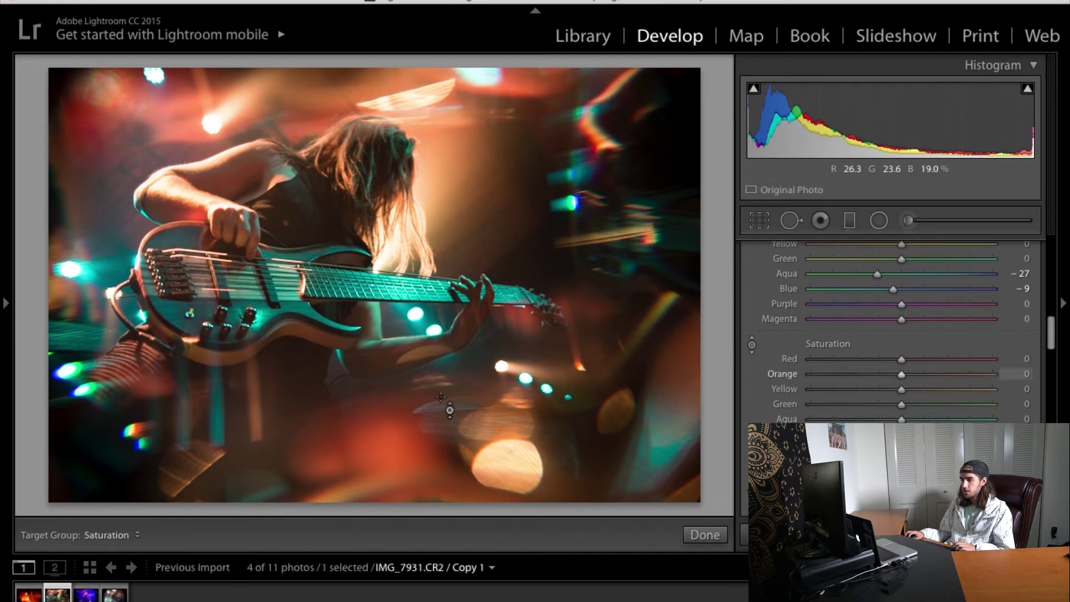
{"action": "left_click_drag", "start_coordinate": [314, 288], "coordinate": [296, 303]}
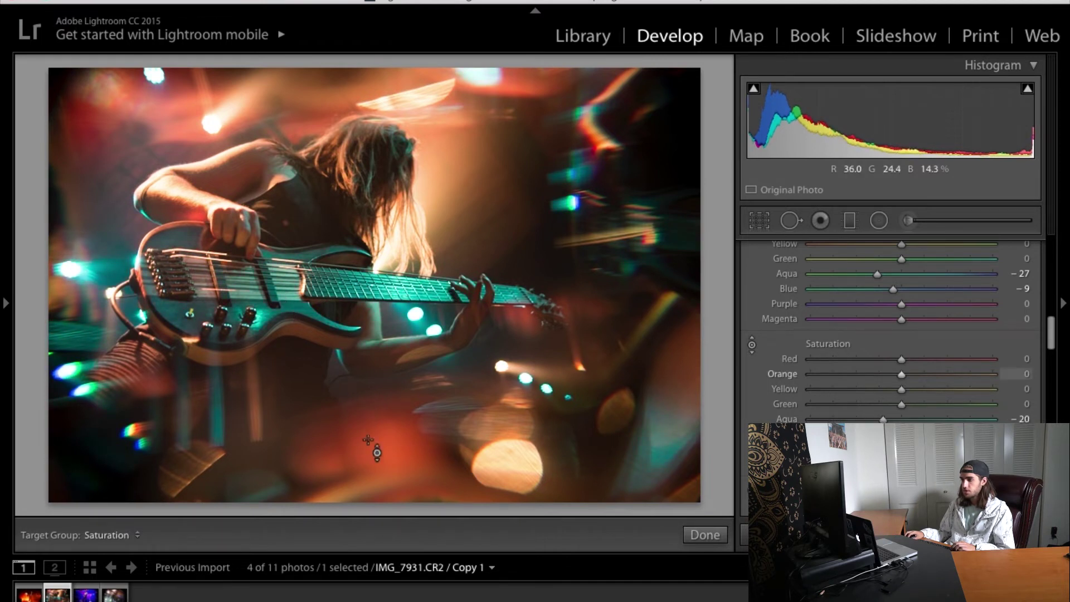
{"action": "mouse_move", "coordinate": [484, 173]}
{"action": "left_mouse_down"}
{"action": "mouse_move", "coordinate": [483, 222]}
{"action": "mouse_move", "coordinate": [484, 182]}
{"action": "left_mouse_up"}
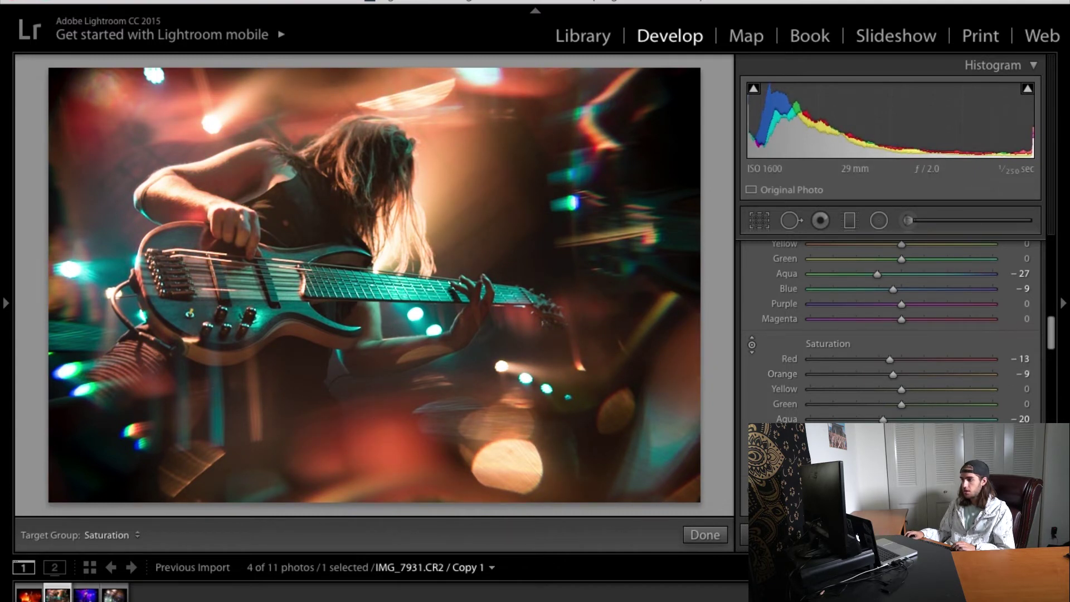
Adjust HSL luminance by sampling the photo, with orange at +10, yellow at -3, aqua at +25 and blue at +15
{"action": "scroll", "coordinate": [796, 419], "scroll_direction": "down", "scroll_amount": 5}
{"action": "left_click", "coordinate": [751, 329]}
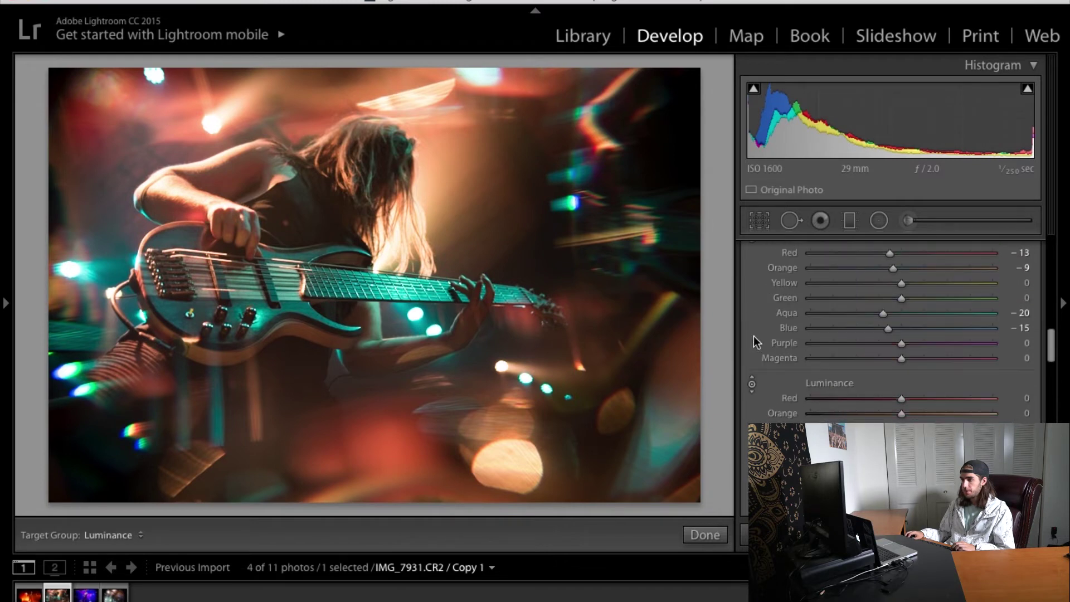
{"action": "mouse_move", "coordinate": [470, 184]}
{"action": "left_mouse_down"}
{"action": "mouse_move", "coordinate": [470, 150]}
{"action": "mouse_move", "coordinate": [461, 195]}
{"action": "left_mouse_up"}
{"action": "left_click_drag", "start_coordinate": [385, 286], "coordinate": [384, 283]}
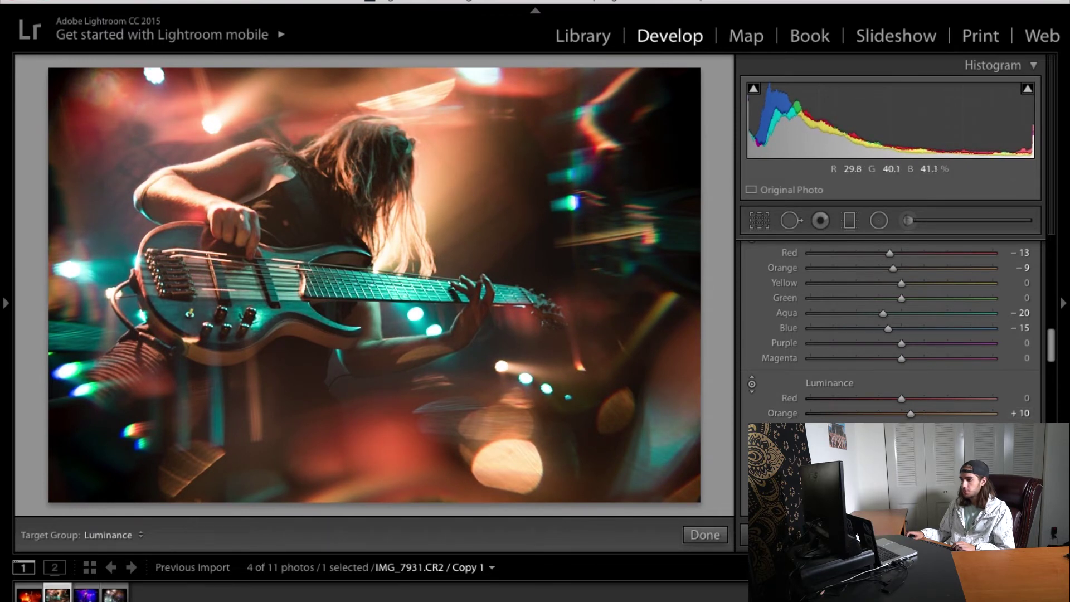
Tint the guitarist photo's shadows in Split Toning with a muted yellow at hue 49
{"action": "scroll", "coordinate": [861, 343], "scroll_direction": "down", "scroll_amount": 6}
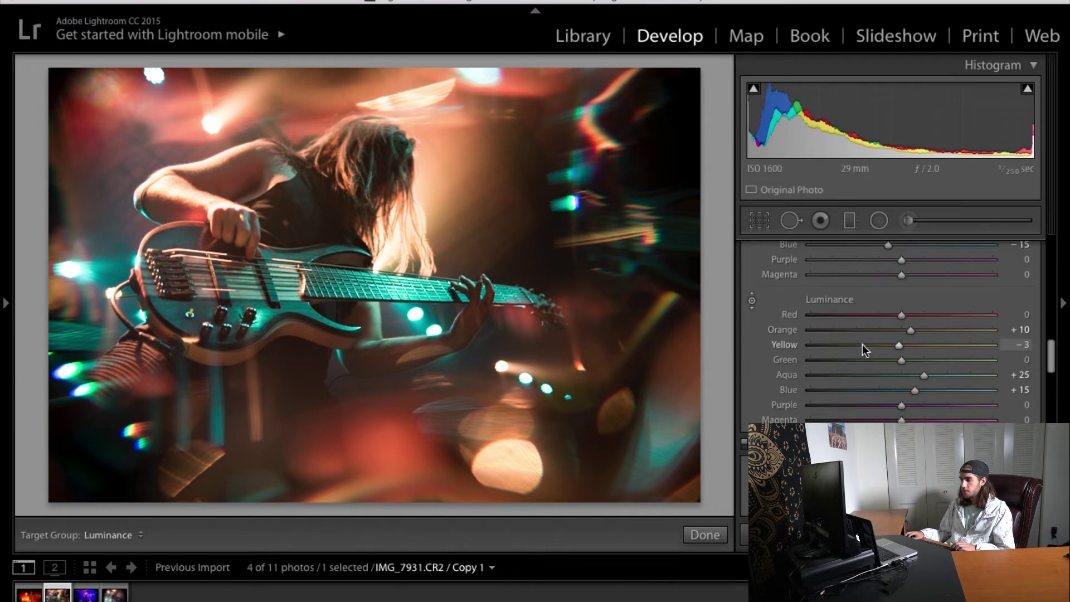
{"action": "left_click", "coordinate": [987, 353]}
{"action": "left_click", "coordinate": [988, 353]}
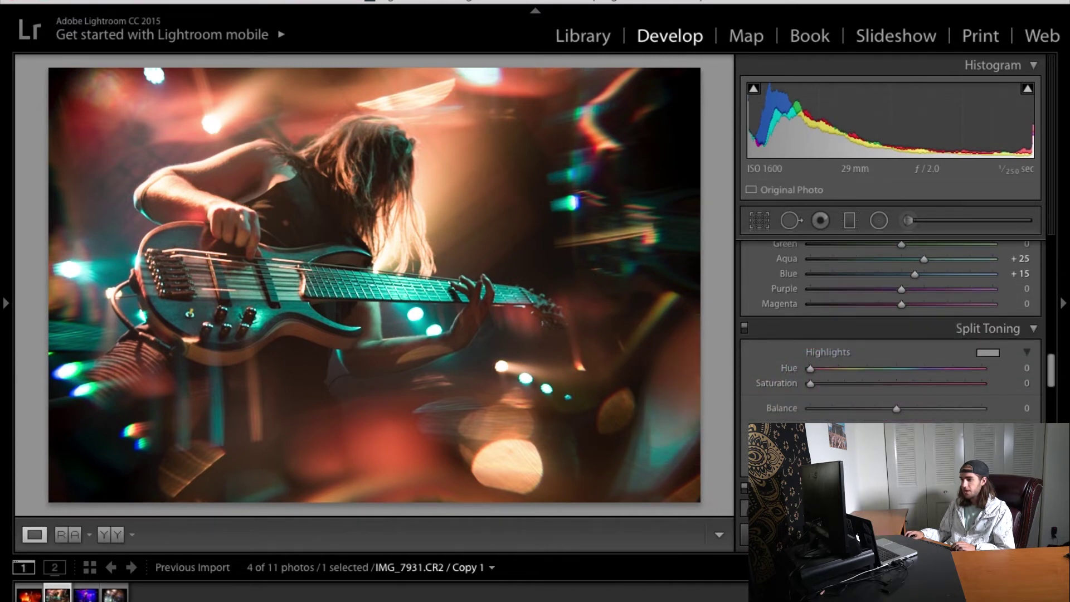
{"action": "left_click", "coordinate": [987, 433]}
{"action": "mouse_move", "coordinate": [915, 474]}
{"action": "left_mouse_down"}
{"action": "mouse_move", "coordinate": [653, 483]}
{"action": "mouse_move", "coordinate": [718, 482]}
{"action": "left_mouse_up"}
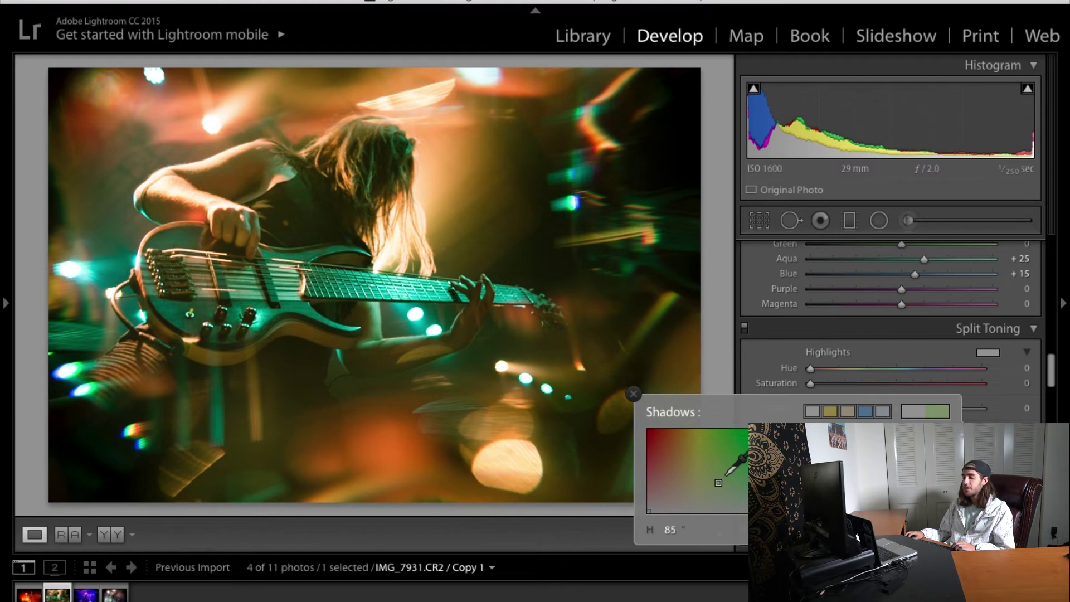
{"action": "mouse_move", "coordinate": [718, 483]}
{"action": "left_mouse_down"}
{"action": "mouse_move", "coordinate": [682, 482]}
{"action": "mouse_move", "coordinate": [696, 498]}
{"action": "mouse_move", "coordinate": [780, 480]}
{"action": "mouse_move", "coordinate": [859, 491]}
{"action": "mouse_move", "coordinate": [716, 466]}
{"action": "mouse_move", "coordinate": [677, 487]}
{"action": "left_mouse_up"}
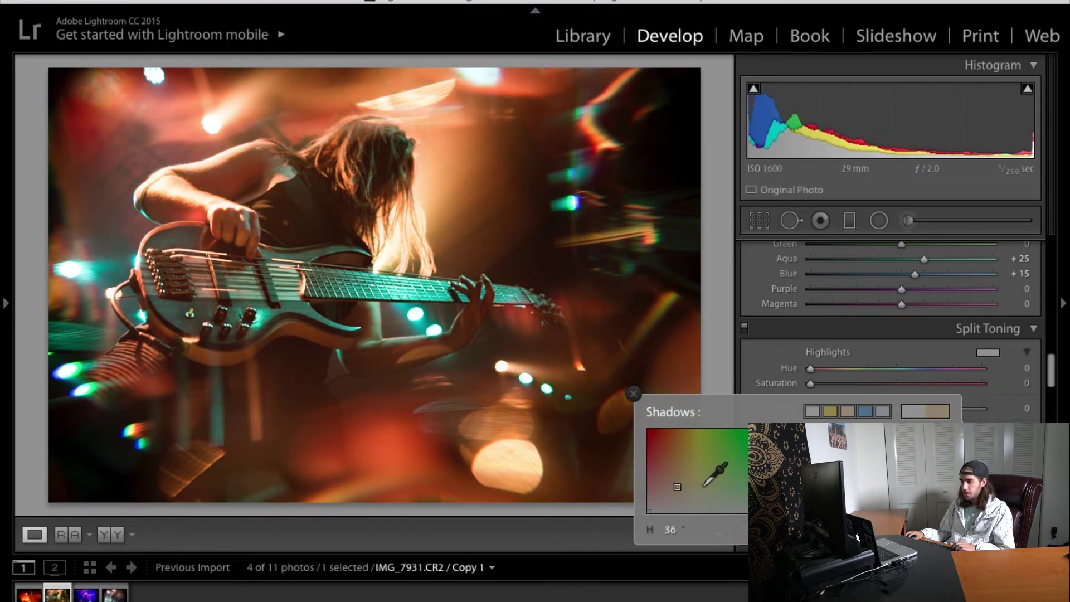
{"action": "left_click_drag", "start_coordinate": [688, 486], "coordinate": [687, 481]}
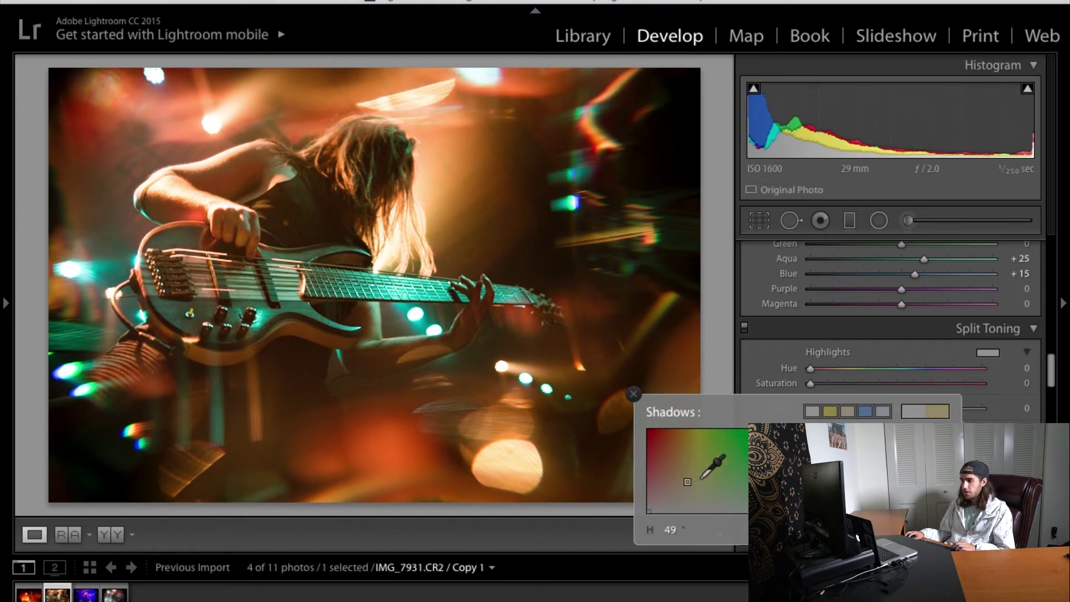
{"action": "left_click", "coordinate": [721, 377]}
Tint the guitarist photo's highlights in Split Toning with blue at hue 238 and saturation 32
{"action": "left_click", "coordinate": [987, 353]}
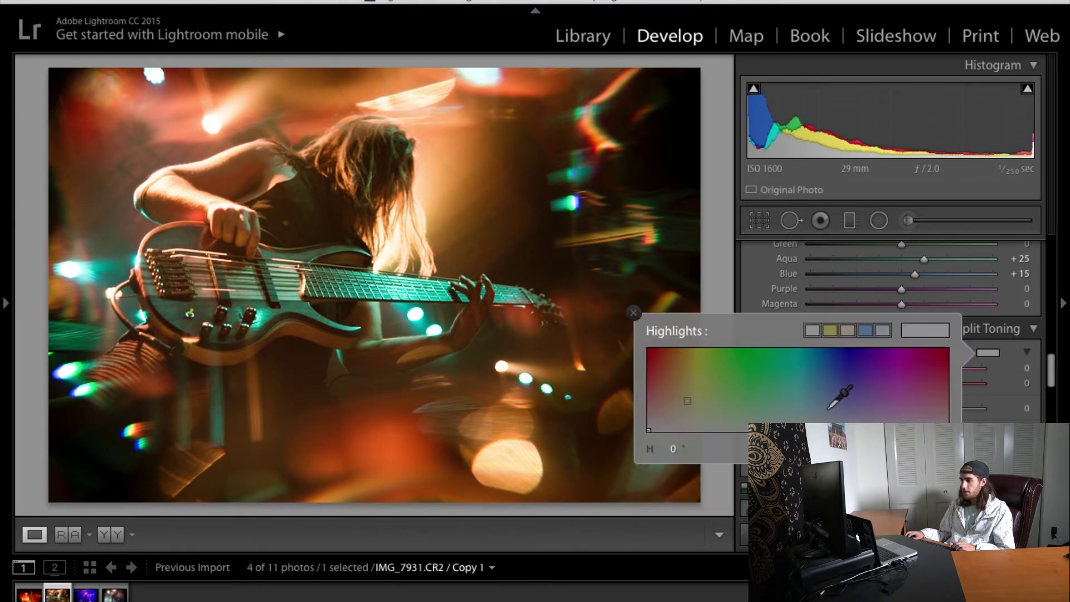
{"action": "mouse_move", "coordinate": [876, 396]}
{"action": "left_mouse_down"}
{"action": "mouse_move", "coordinate": [833, 384]}
{"action": "mouse_move", "coordinate": [685, 383]}
{"action": "mouse_move", "coordinate": [671, 401]}
{"action": "left_mouse_up"}
{"action": "left_click", "coordinate": [836, 403]}
{"action": "mouse_move", "coordinate": [807, 401]}
{"action": "left_mouse_down"}
{"action": "mouse_move", "coordinate": [842, 385]}
{"action": "mouse_move", "coordinate": [799, 396]}
{"action": "left_mouse_up"}
{"action": "left_click", "coordinate": [847, 404]}
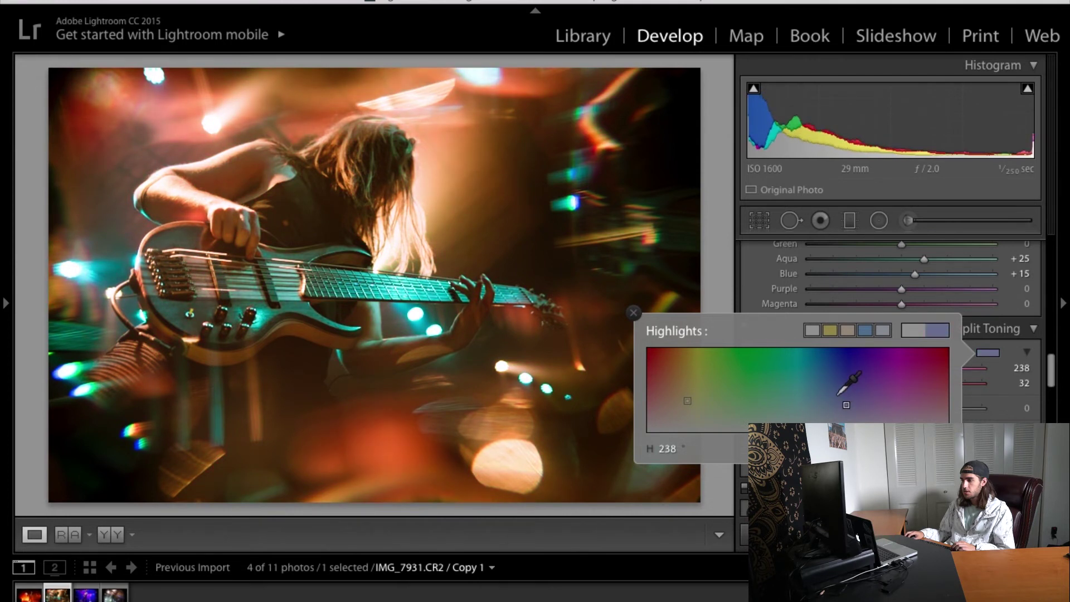
{"action": "left_click", "coordinate": [727, 282]}
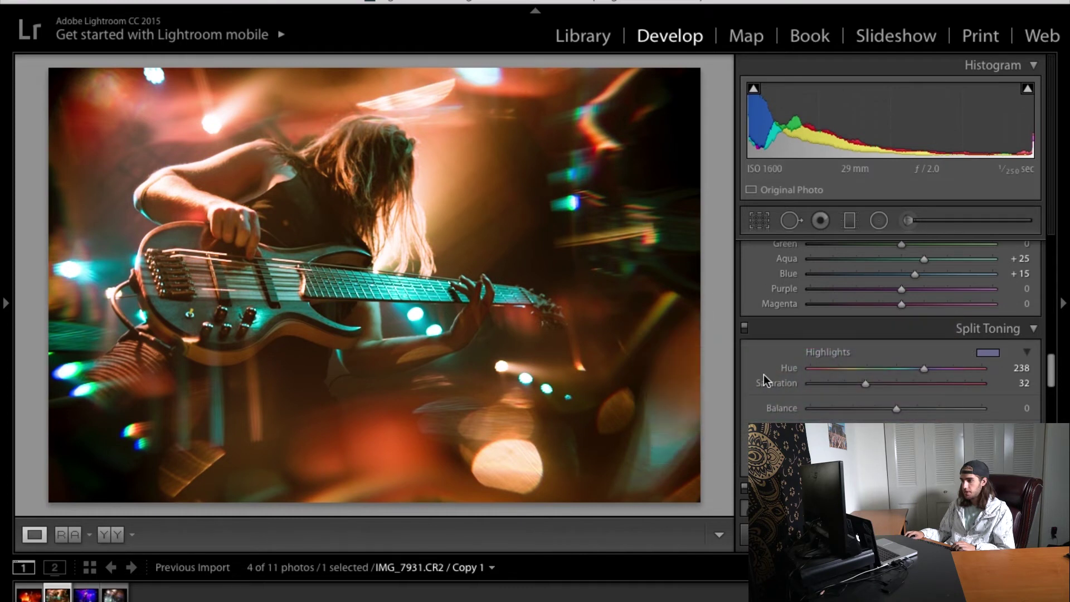
Enable Constrain Crop and set the manual lens distortion amount to -11 on the guitarist photo
{"action": "scroll", "coordinate": [764, 373], "scroll_direction": "down", "scroll_amount": 3}
{"action": "scroll", "coordinate": [764, 372], "scroll_direction": "down", "scroll_amount": 6}
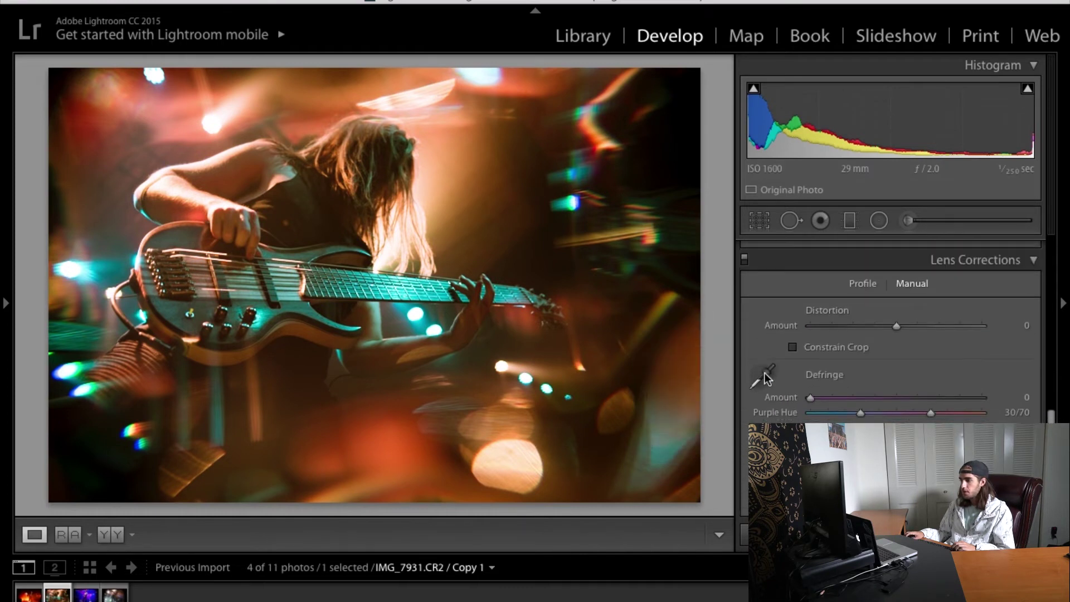
{"action": "left_click", "coordinate": [792, 389]}
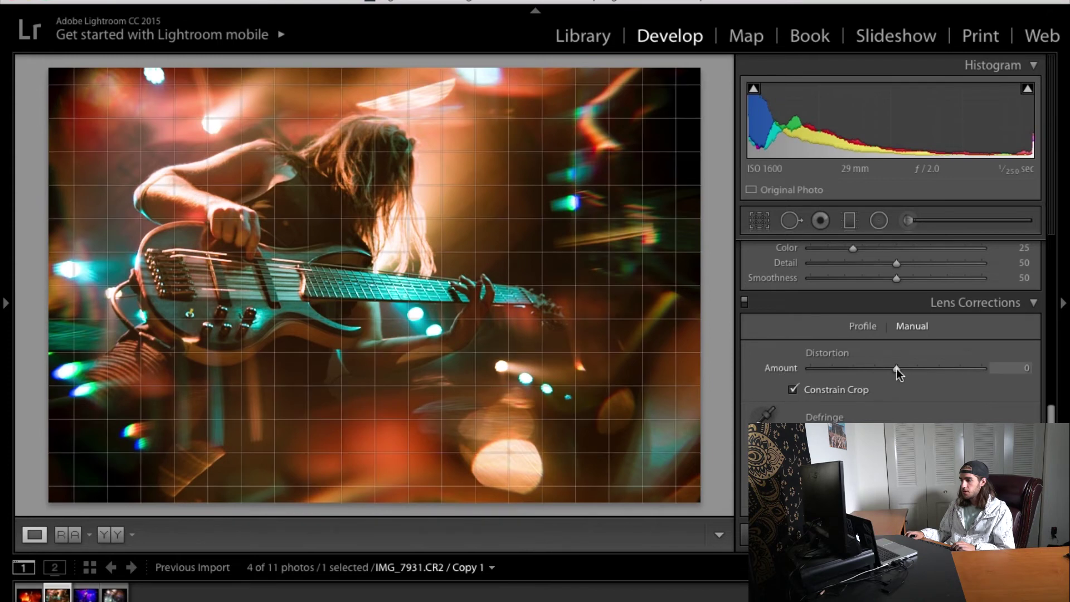
{"action": "left_click_drag", "start_coordinate": [891, 369], "coordinate": [886, 370]}
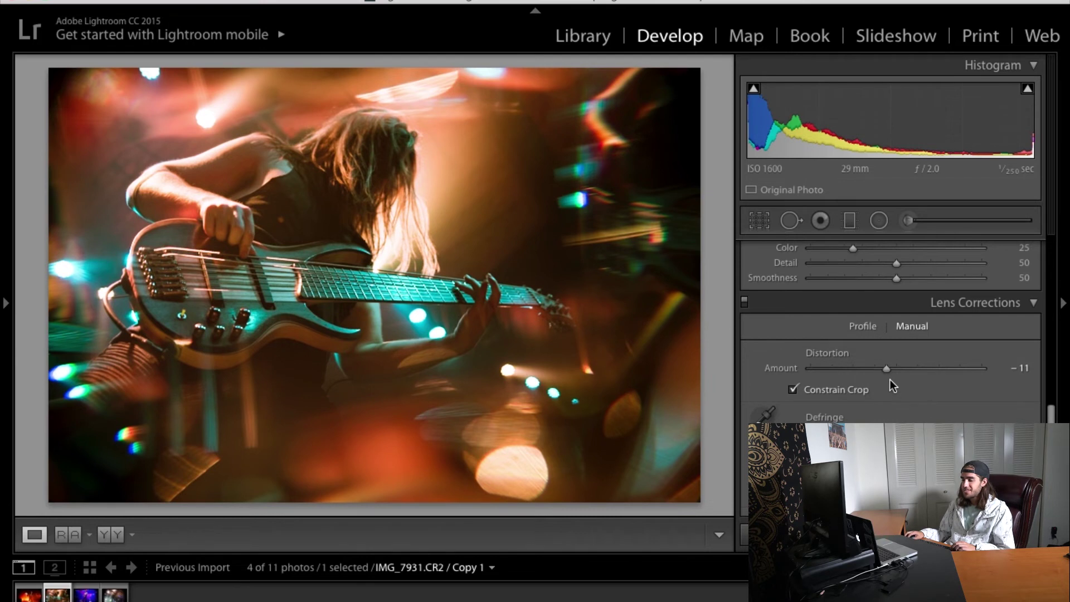
In Camera Calibration, set the guitarist photo's shadows tint to -27 and red primary hue to -25
{"action": "scroll", "coordinate": [889, 379], "scroll_direction": "down", "scroll_amount": 6}
{"action": "scroll", "coordinate": [889, 379], "scroll_direction": "up", "scroll_amount": 3}
{"action": "scroll", "coordinate": [889, 379], "scroll_direction": "down", "scroll_amount": 6}
{"action": "scroll", "coordinate": [889, 378], "scroll_direction": "down", "scroll_amount": 1}
{"action": "left_click_drag", "start_coordinate": [895, 331], "coordinate": [874, 378]}
{"action": "mouse_move", "coordinate": [896, 426]}
{"action": "left_mouse_down"}
{"action": "mouse_move", "coordinate": [928, 430]}
{"action": "mouse_move", "coordinate": [865, 427]}
{"action": "mouse_move", "coordinate": [928, 427]}
{"action": "mouse_move", "coordinate": [874, 426]}
{"action": "left_mouse_up"}
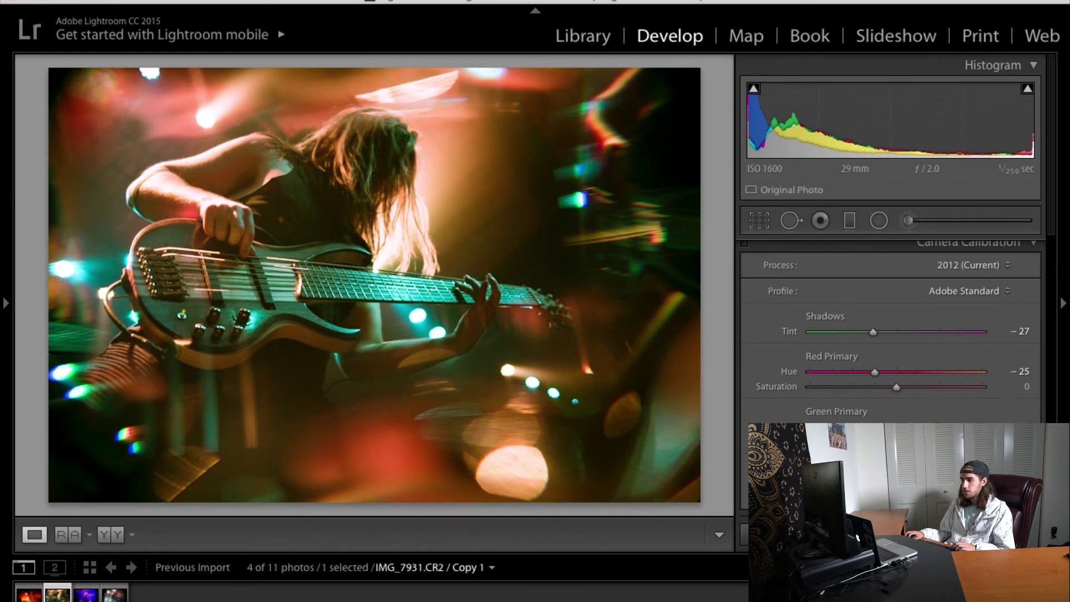
Crop the guitarist photo slightly tighter to trim its dark edges and shift the image down within the frame
{"action": "scroll", "coordinate": [868, 370], "scroll_direction": "up", "scroll_amount": 15}
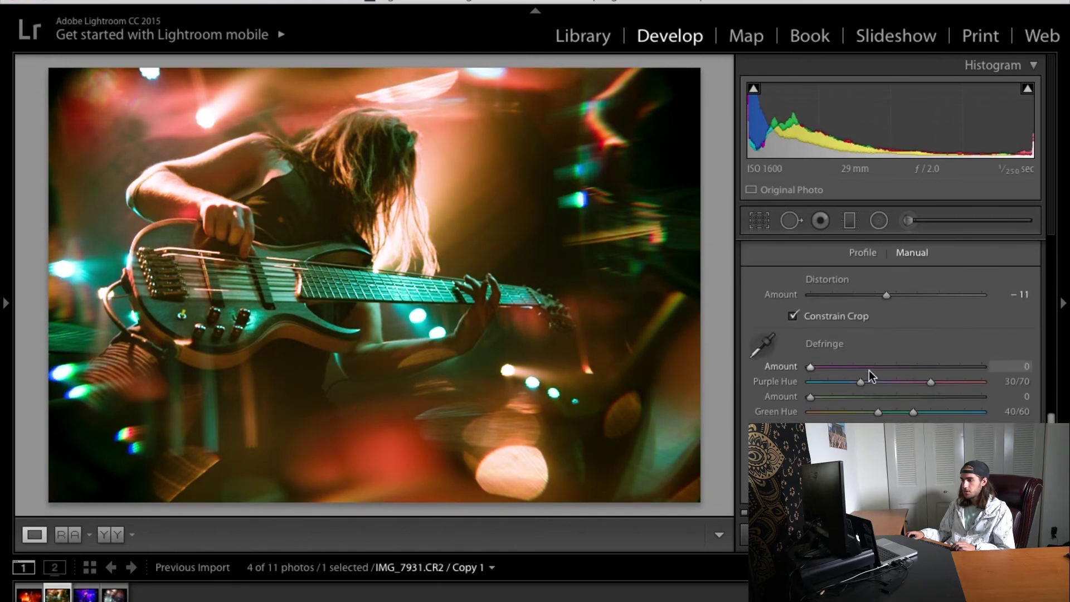
{"action": "scroll", "coordinate": [868, 370], "scroll_direction": "up", "scroll_amount": 5}
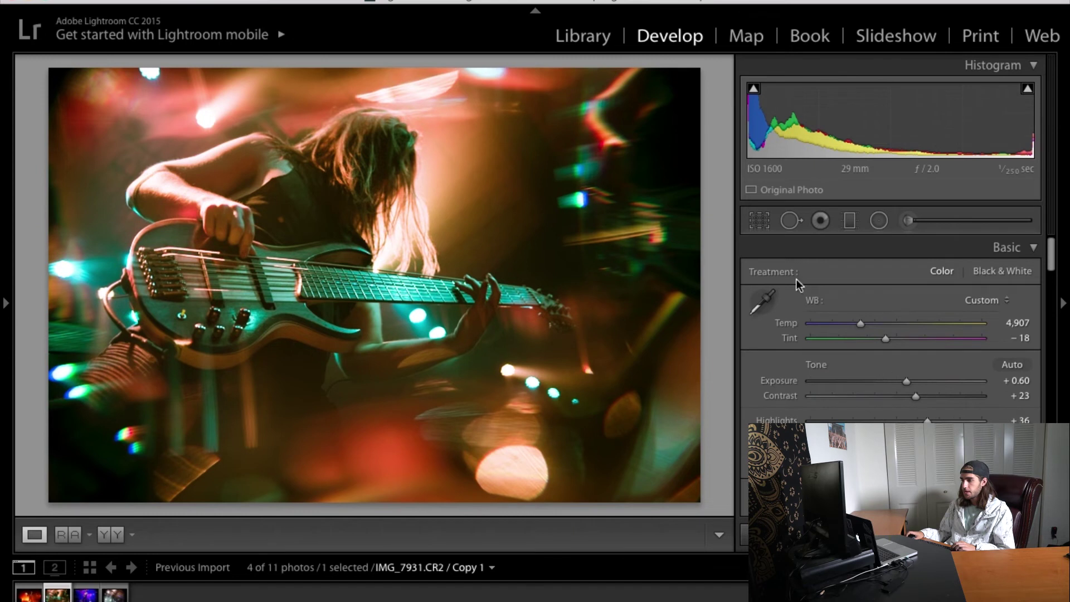
{"action": "left_click", "coordinate": [759, 220]}
{"action": "left_click_drag", "start_coordinate": [693, 497], "coordinate": [663, 486]}
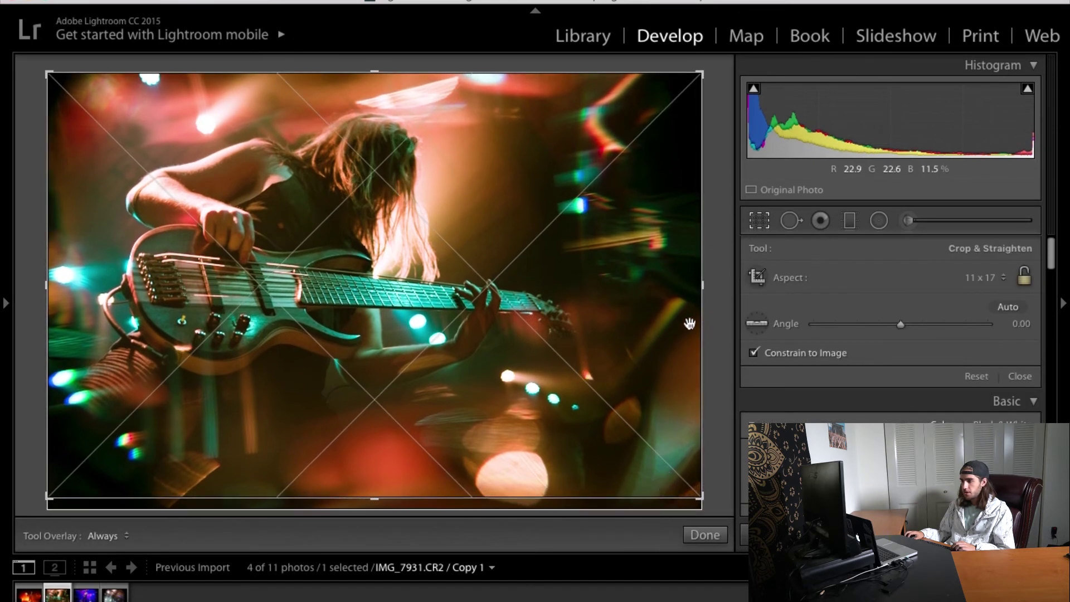
{"action": "left_click_drag", "start_coordinate": [695, 74], "coordinate": [685, 79]}
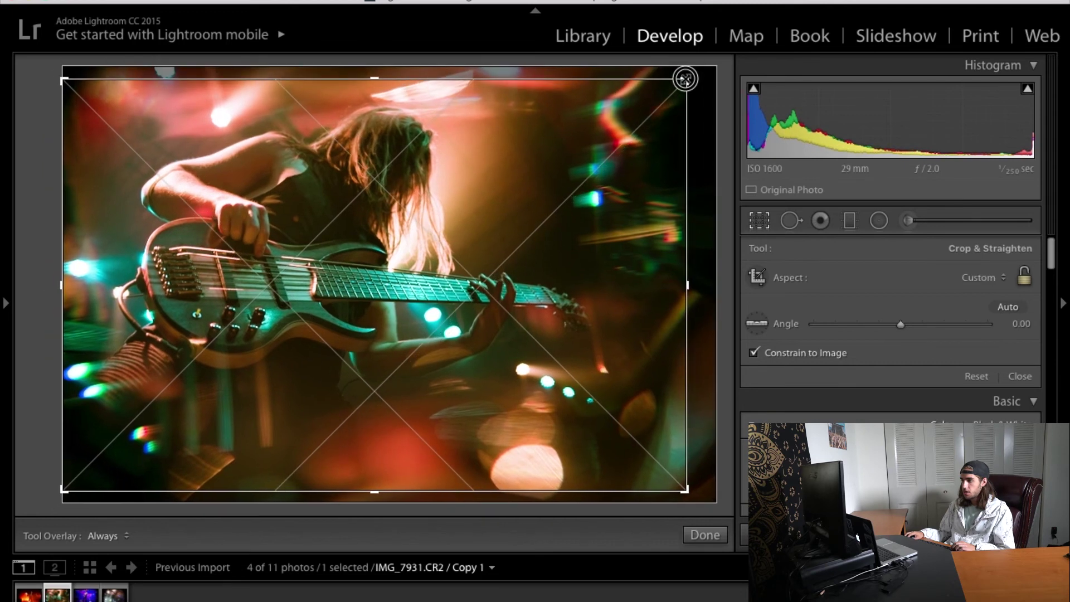
{"action": "key", "text": "Return"}
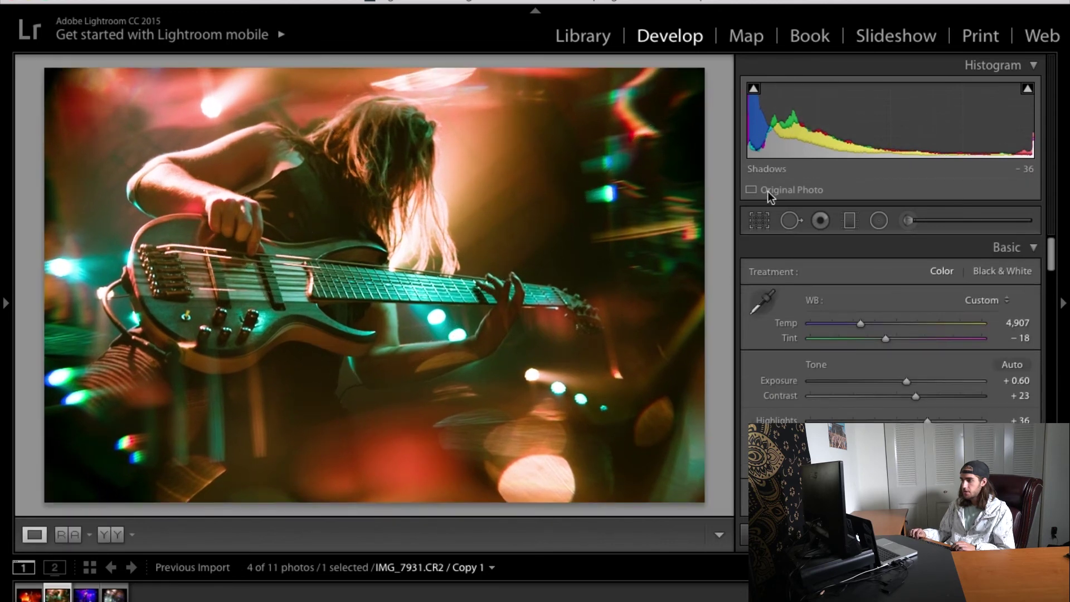
{"action": "left_click", "coordinate": [755, 221]}
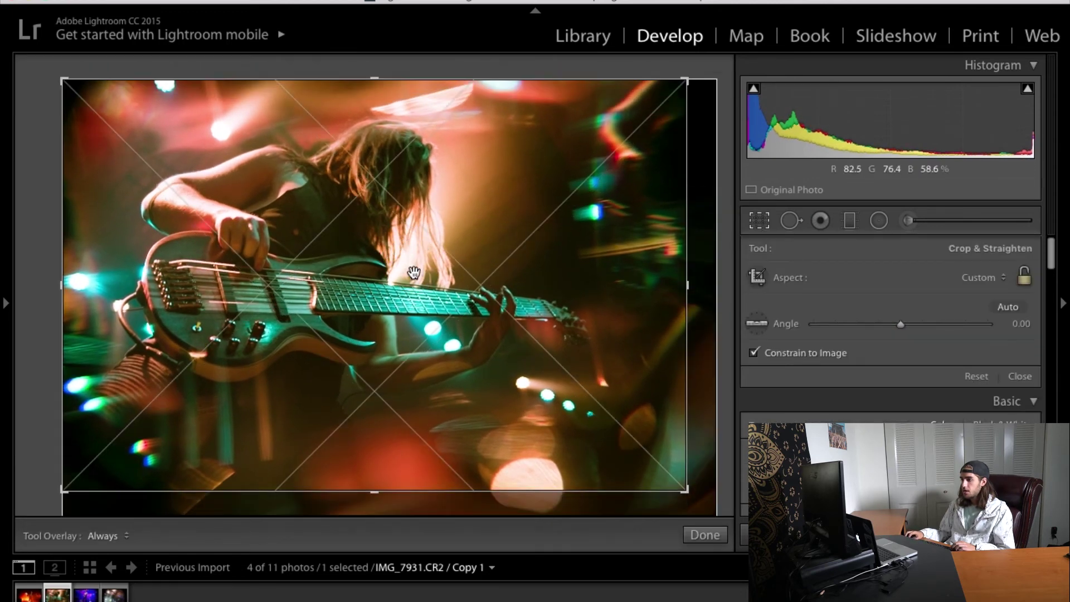
{"action": "key", "text": "Return"}
Draw a large radial filter centred on the guitarist with exposure -0.53, temp 16 and tint 21
{"action": "left_click", "coordinate": [878, 221]}
{"action": "left_click_drag", "start_coordinate": [282, 234], "coordinate": [601, 471]}
{"action": "left_click_drag", "start_coordinate": [288, 234], "coordinate": [366, 278]}
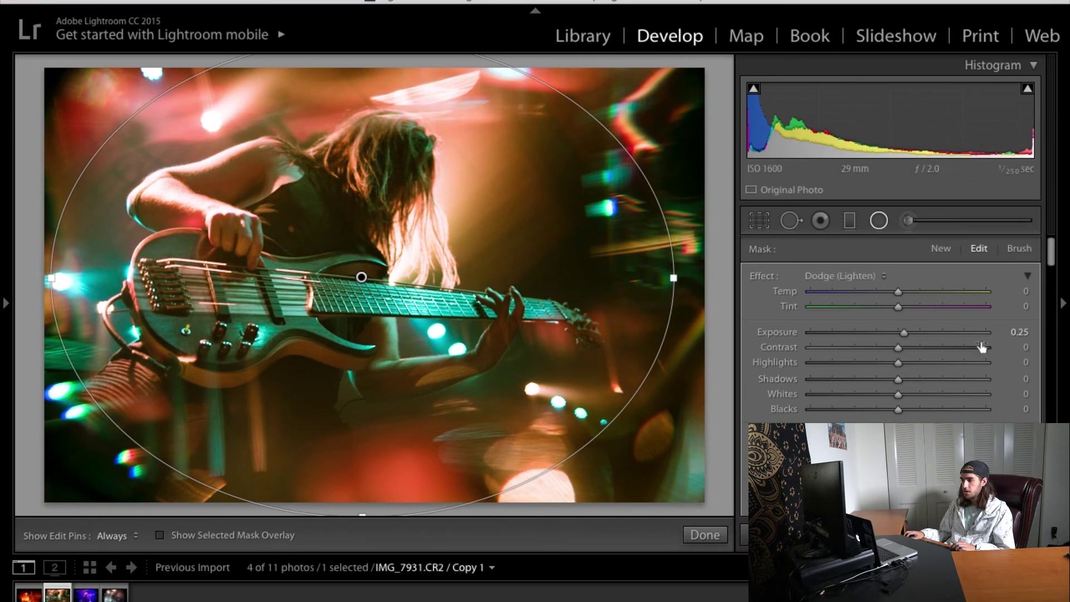
{"action": "left_click_drag", "start_coordinate": [904, 333], "coordinate": [887, 335]}
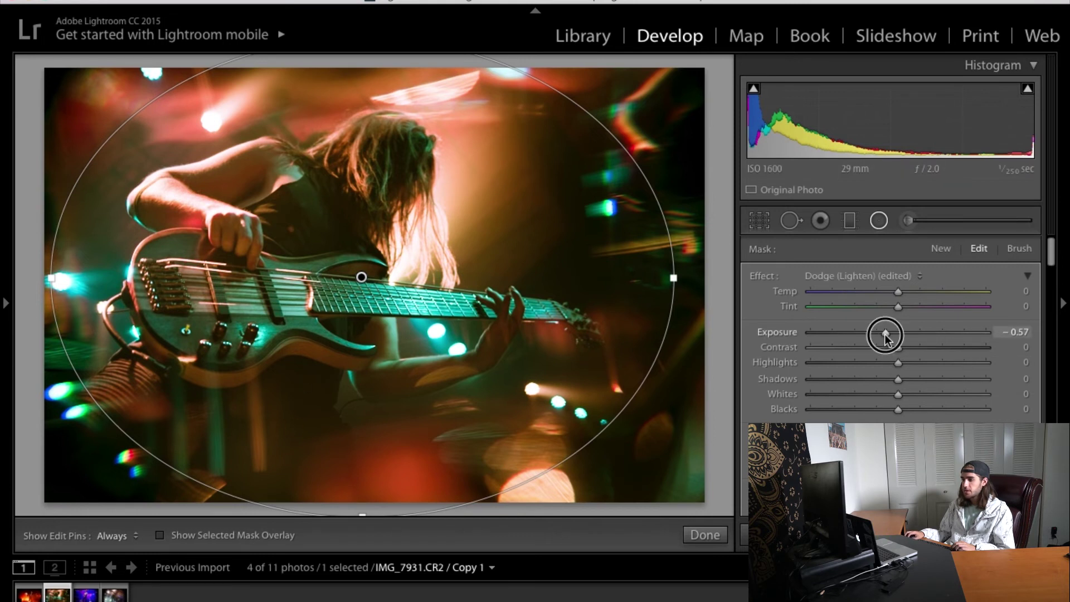
{"action": "left_click_drag", "start_coordinate": [885, 333], "coordinate": [885, 333]}
{"action": "left_click_drag", "start_coordinate": [897, 290], "coordinate": [916, 316]}
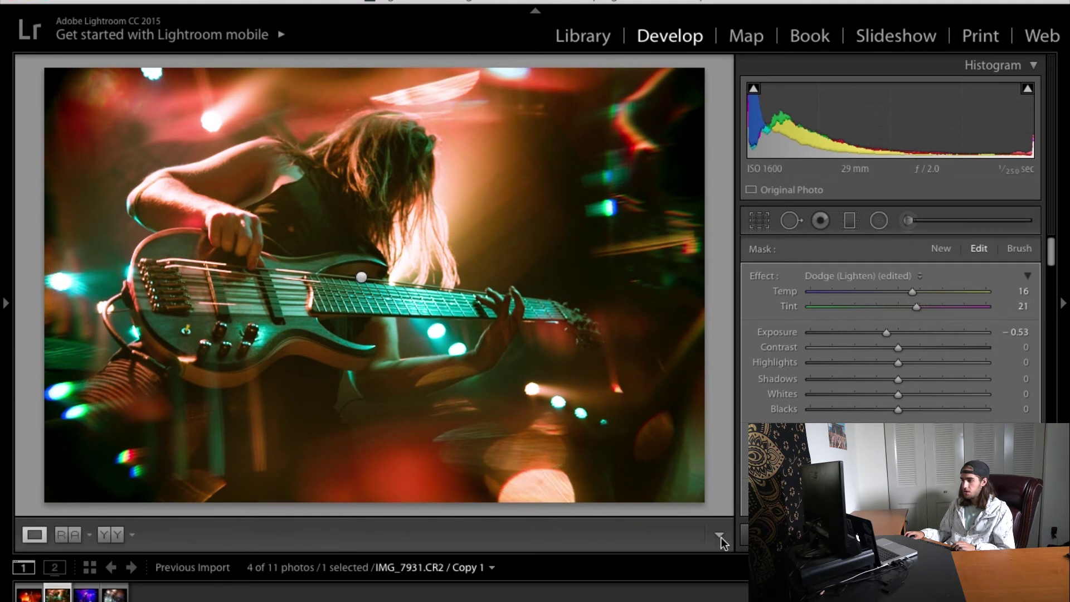
{"action": "left_click", "coordinate": [706, 535]}
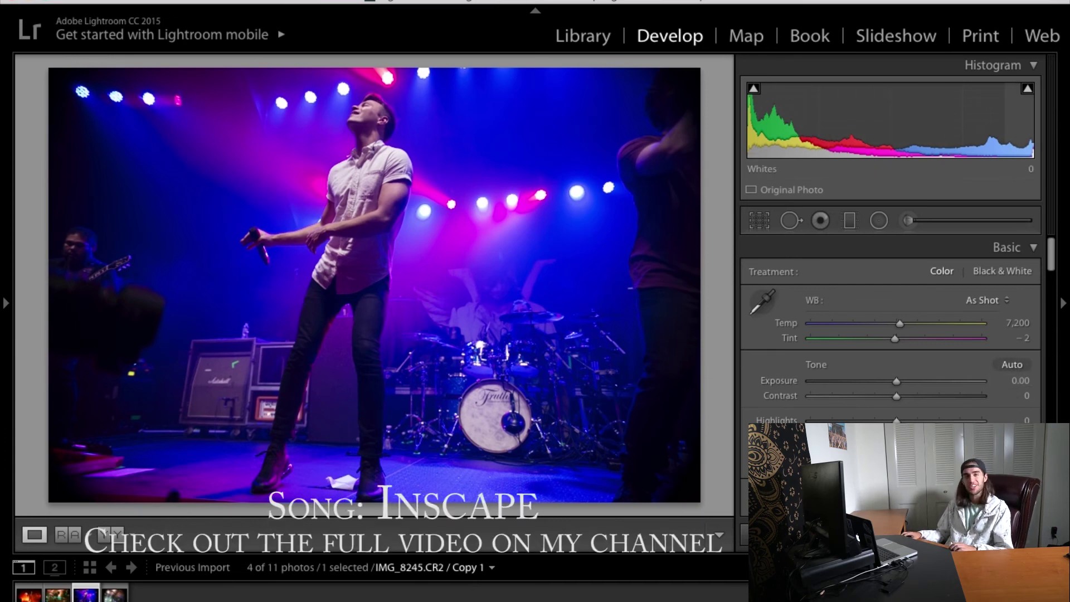
Set the blue-lit singer photo IMG_8245's exposure to +0.55, contrast to +26, temperature to 5,729 and tint to -27
{"action": "left_click_drag", "start_coordinate": [896, 381], "coordinate": [918, 396]}
{"action": "left_click_drag", "start_coordinate": [900, 324], "coordinate": [874, 324]}
{"action": "mouse_move", "coordinate": [895, 338]}
{"action": "left_mouse_down"}
{"action": "mouse_move", "coordinate": [860, 341]}
{"action": "mouse_move", "coordinate": [881, 338]}
{"action": "left_mouse_up"}
Set IMG_8245's highlights to +3, shadows to +20, whites to +6, blacks to -11 and clarity to +18, and raise the vibrance
{"action": "left_click_drag", "start_coordinate": [896, 421], "coordinate": [898, 420]}
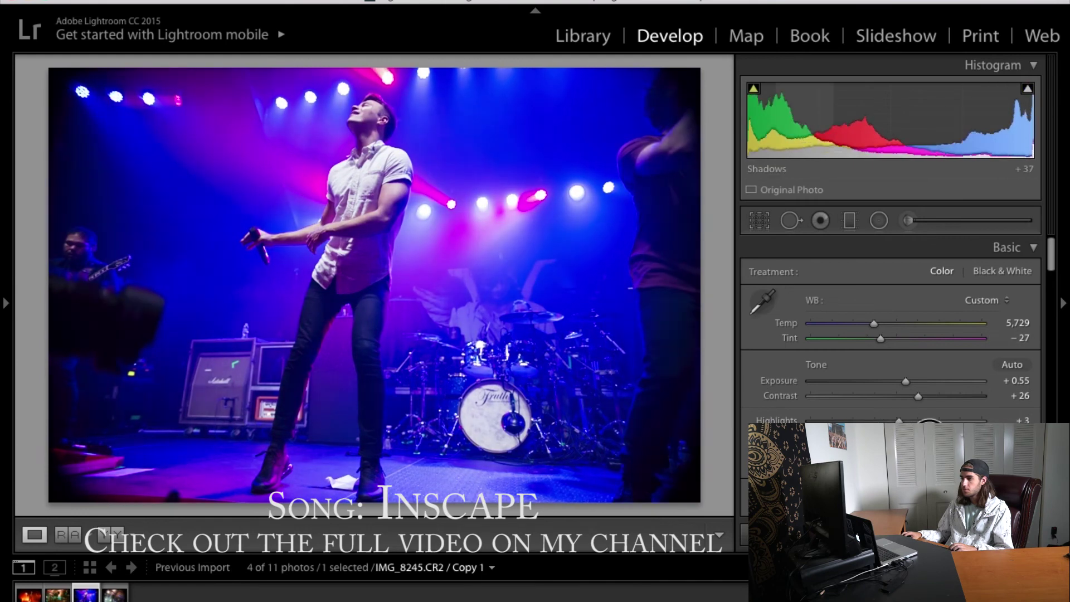
{"action": "scroll", "coordinate": [892, 323], "scroll_direction": "down", "scroll_amount": 3}
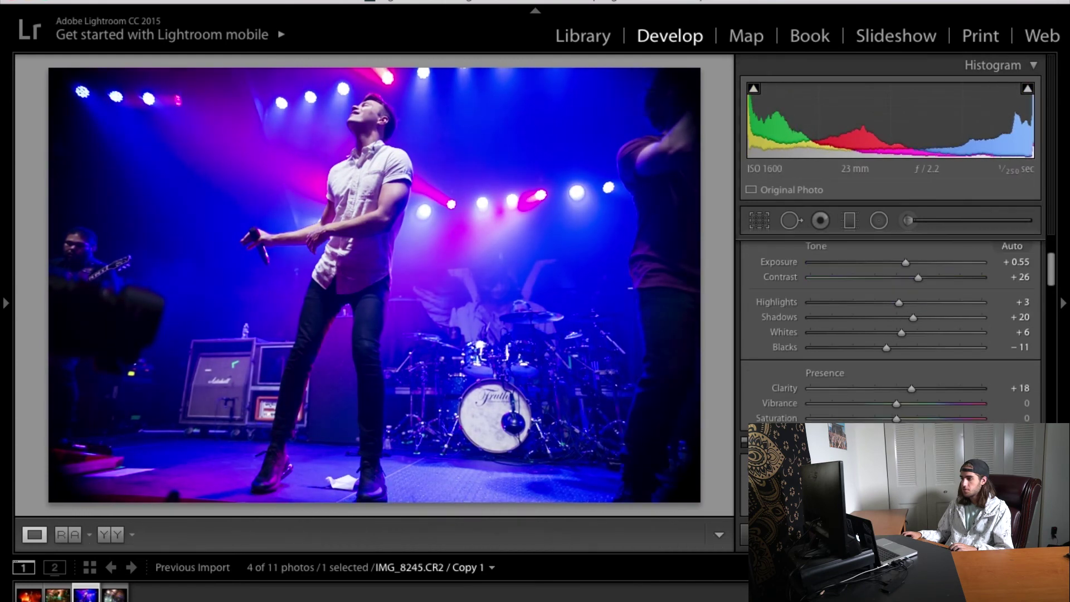
{"action": "left_click_drag", "start_coordinate": [896, 403], "coordinate": [910, 405]}
Sample the blue stage light to set HSL hues to blue -2 and purple +24, reduce its saturation, and raise purple luminance to +11
{"action": "scroll", "coordinate": [887, 390], "scroll_direction": "down", "scroll_amount": 5}
{"action": "key", "text": "ctrl+alt+shift+h"}
{"action": "left_click_drag", "start_coordinate": [552, 141], "coordinate": [552, 123]}
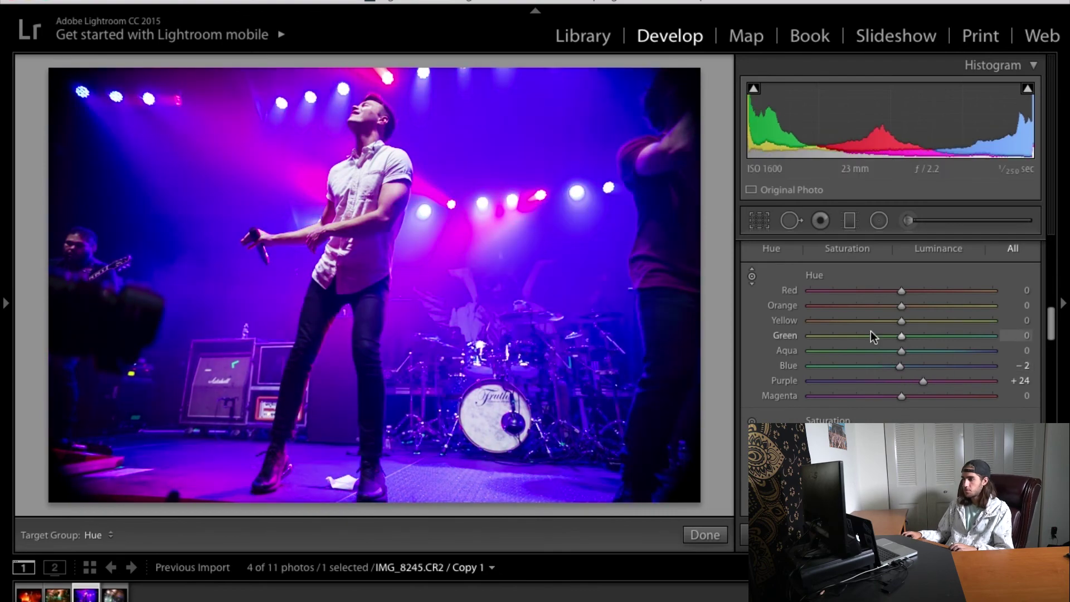
{"action": "key", "text": "ctrl+alt+shift+s"}
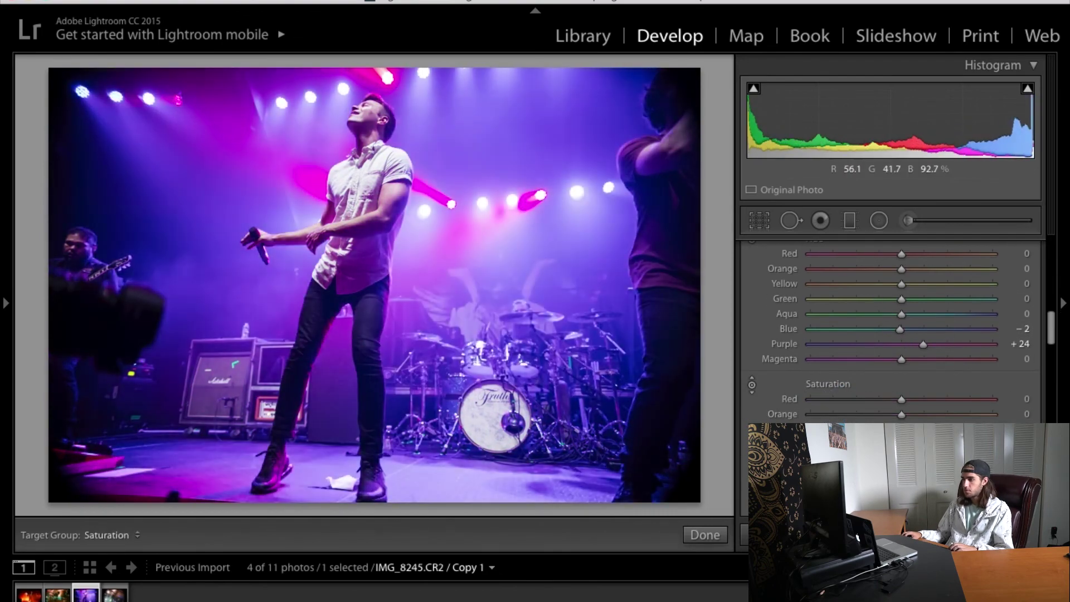
{"action": "key", "text": "ctrl+alt+shift+l"}
{"action": "left_click_drag", "start_coordinate": [552, 128], "coordinate": [551, 112]}
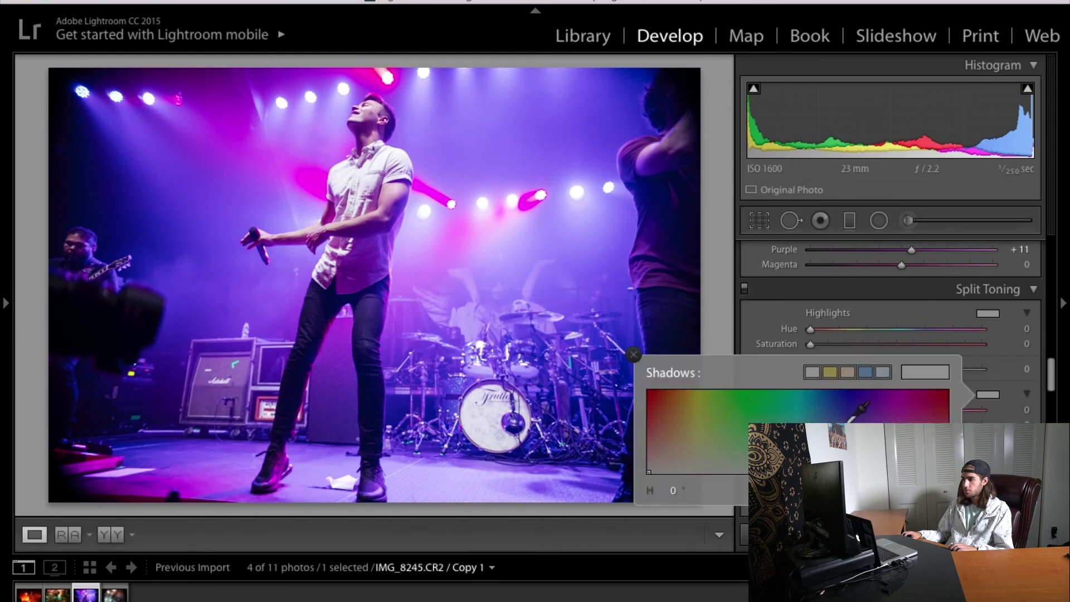
Split-tone IMG_8245 with highlights at hue 53 and saturation 19, and shadows at hue 80
{"action": "left_click", "coordinate": [987, 313]}
{"action": "left_click_drag", "start_coordinate": [797, 350], "coordinate": [683, 369]}
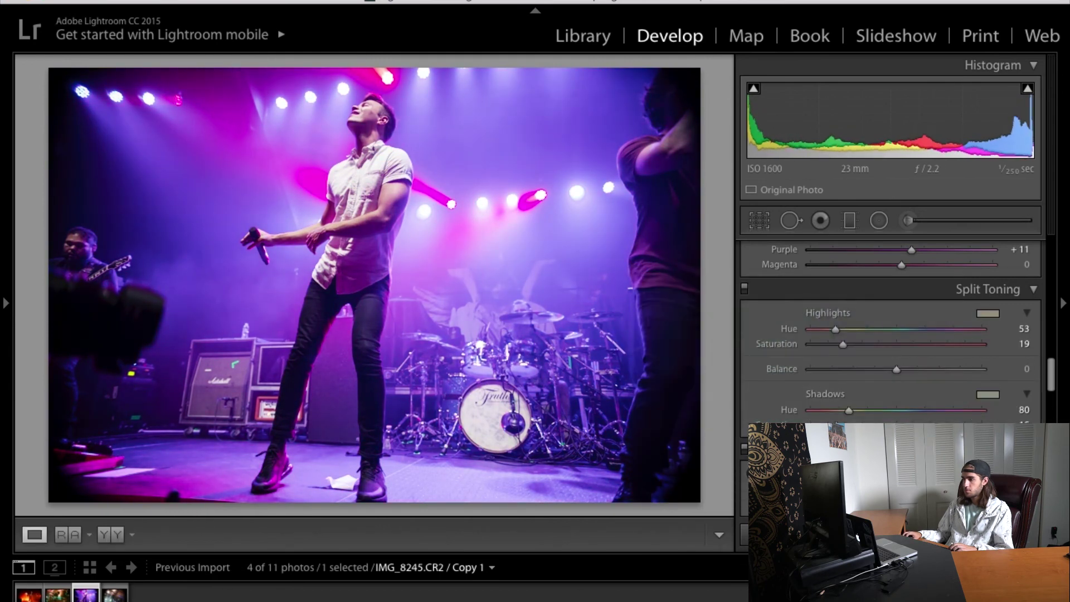
Correct the lens distortion of IMG_8245 and shift its colours in Camera Calibration
{"action": "scroll", "coordinate": [821, 397], "scroll_direction": "down", "scroll_amount": 10}
{"action": "left_click_drag", "start_coordinate": [896, 311], "coordinate": [915, 323]}
{"action": "scroll", "coordinate": [888, 409], "scroll_direction": "down", "scroll_amount": 10}
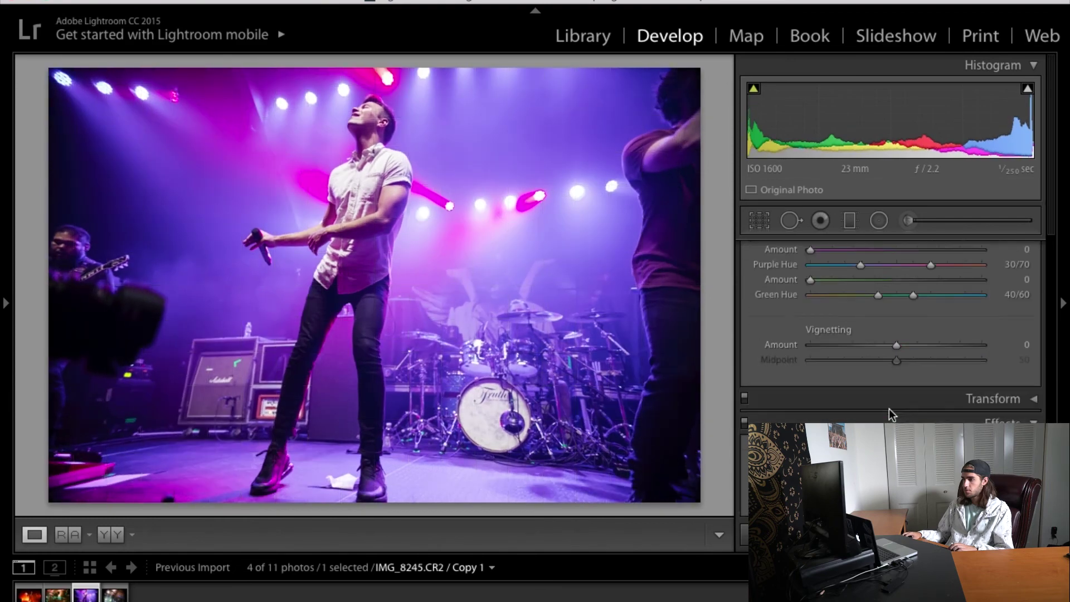
{"action": "left_click_drag", "start_coordinate": [896, 386], "coordinate": [879, 388]}
{"action": "left_click_drag", "start_coordinate": [896, 497], "coordinate": [914, 497]}
Draw a large radial filter around the singer in IMG_8245 and finish the local adjustment
{"action": "scroll", "coordinate": [914, 497], "scroll_direction": "up", "scroll_amount": 20}
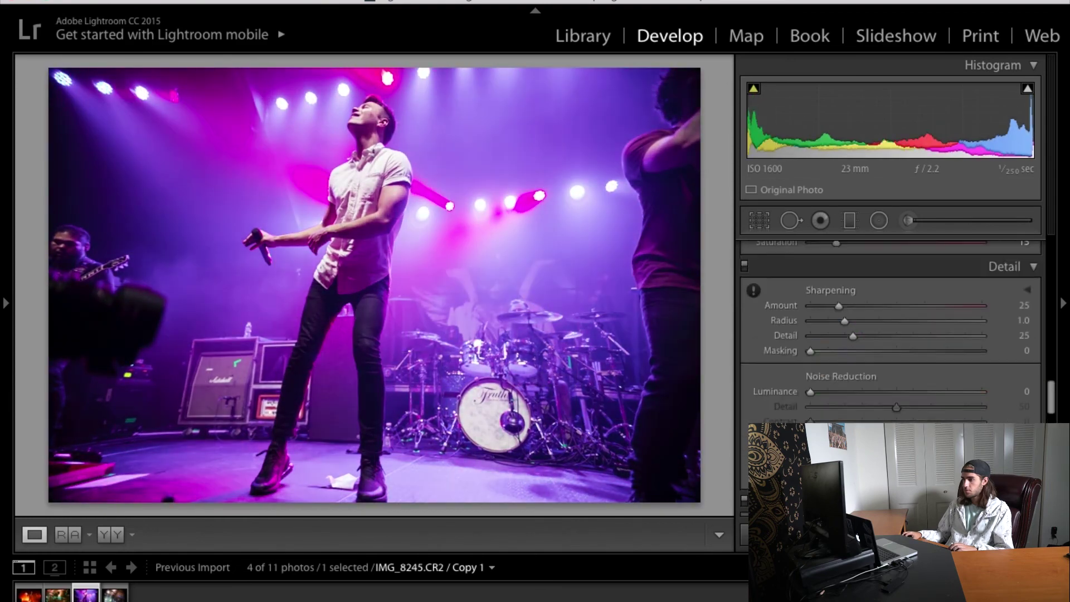
{"action": "left_click", "coordinate": [879, 220]}
{"action": "left_click_drag", "start_coordinate": [353, 266], "coordinate": [640, 544]}
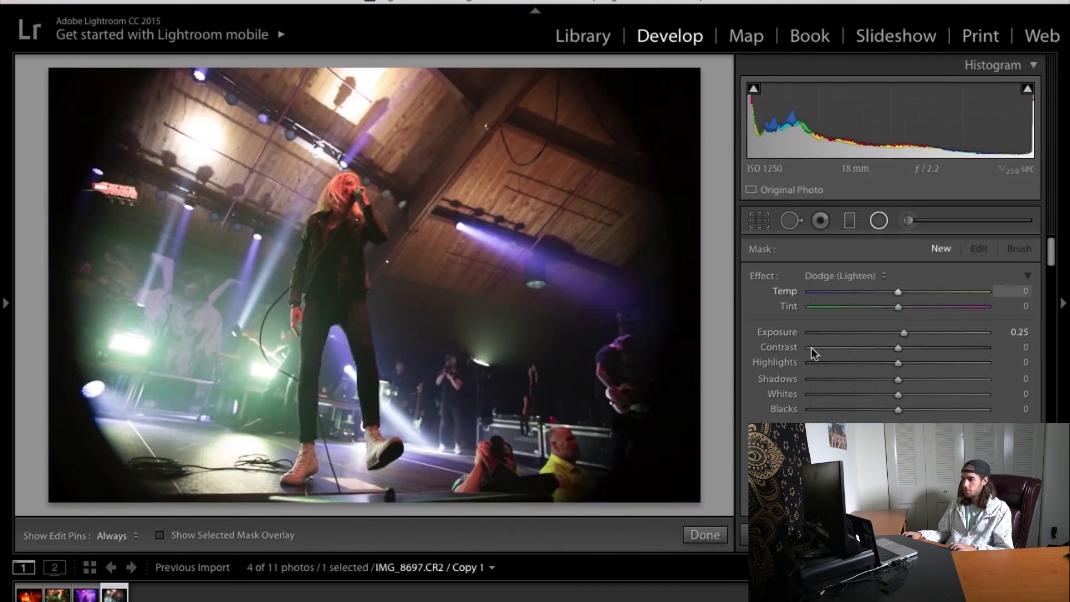
{"action": "left_click", "coordinate": [705, 535]}
White-balance IMG_8697 from the singer's white shoe, then set tint to -8, exposure to +0.25, contrast to +18 and highlights to -21
{"action": "key", "text": "w"}
{"action": "left_click", "coordinate": [372, 453]}
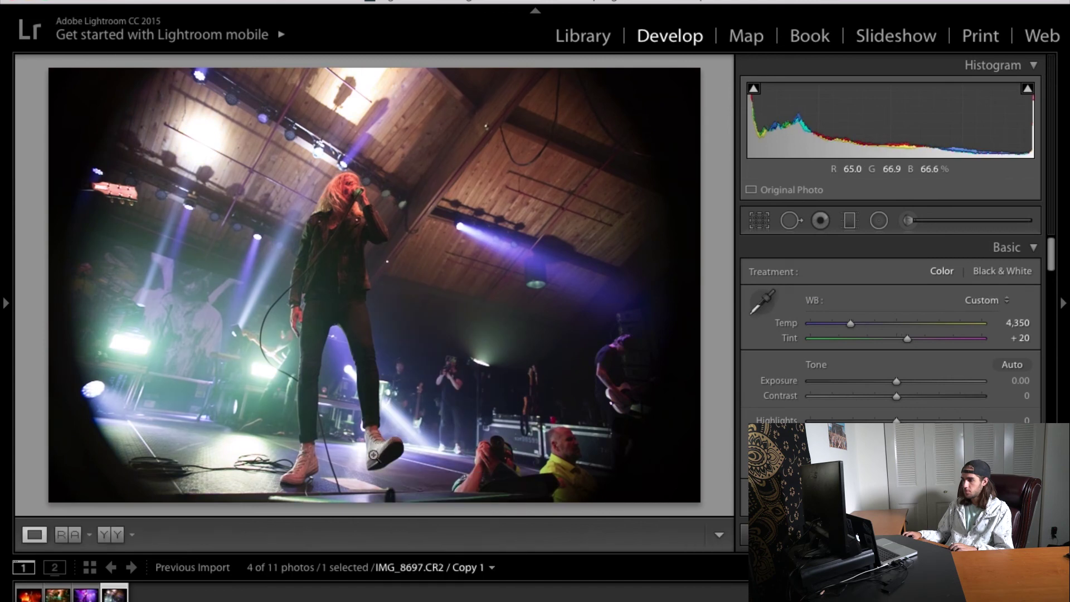
{"action": "mouse_move", "coordinate": [896, 395]}
{"action": "left_mouse_down"}
{"action": "mouse_move", "coordinate": [911, 395]}
{"action": "mouse_move", "coordinate": [899, 381]}
{"action": "left_mouse_up"}
{"action": "left_click_drag", "start_coordinate": [896, 420], "coordinate": [924, 435]}
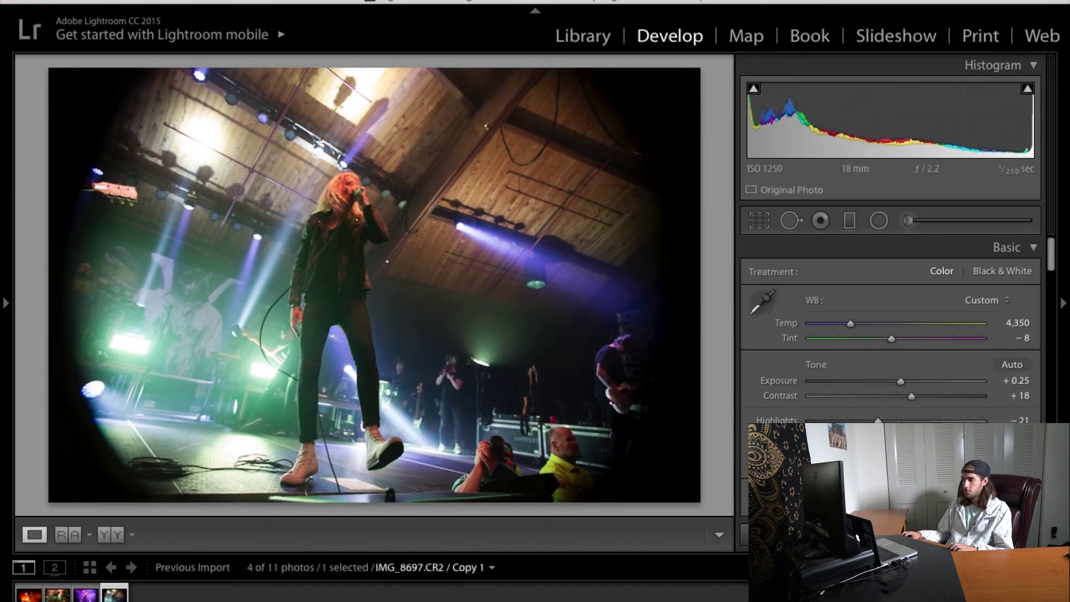
Set the red primary hue to +14 in Camera Calibration for IMG_8697
{"action": "scroll", "coordinate": [802, 354], "scroll_direction": "down", "scroll_amount": 10}
{"action": "scroll", "coordinate": [807, 352], "scroll_direction": "down", "scroll_amount": 15}
{"action": "mouse_move", "coordinate": [895, 372]}
{"action": "left_mouse_down"}
{"action": "mouse_move", "coordinate": [951, 372]}
{"action": "mouse_move", "coordinate": [908, 371]}
{"action": "left_mouse_up"}
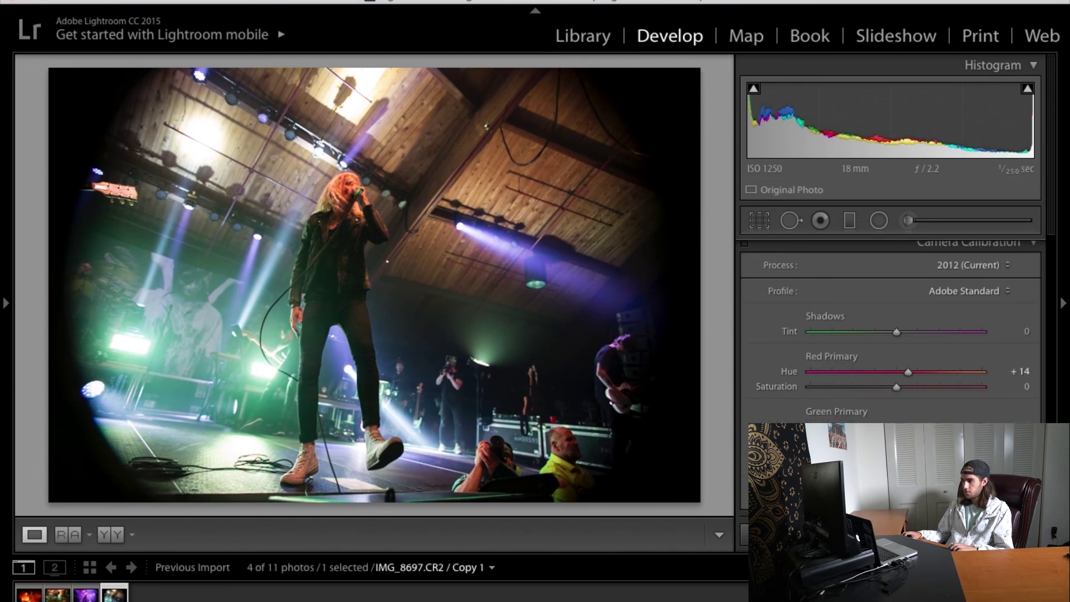
Adjust IMG_8697's HSL hues by sampling the photo, with green at -10 and aqua at -100
{"action": "scroll", "coordinate": [897, 390], "scroll_direction": "up", "scroll_amount": 10}
{"action": "scroll", "coordinate": [897, 390], "scroll_direction": "down", "scroll_amount": 10}
{"action": "scroll", "coordinate": [865, 388], "scroll_direction": "up", "scroll_amount": 5}
{"action": "left_click", "coordinate": [751, 275]}
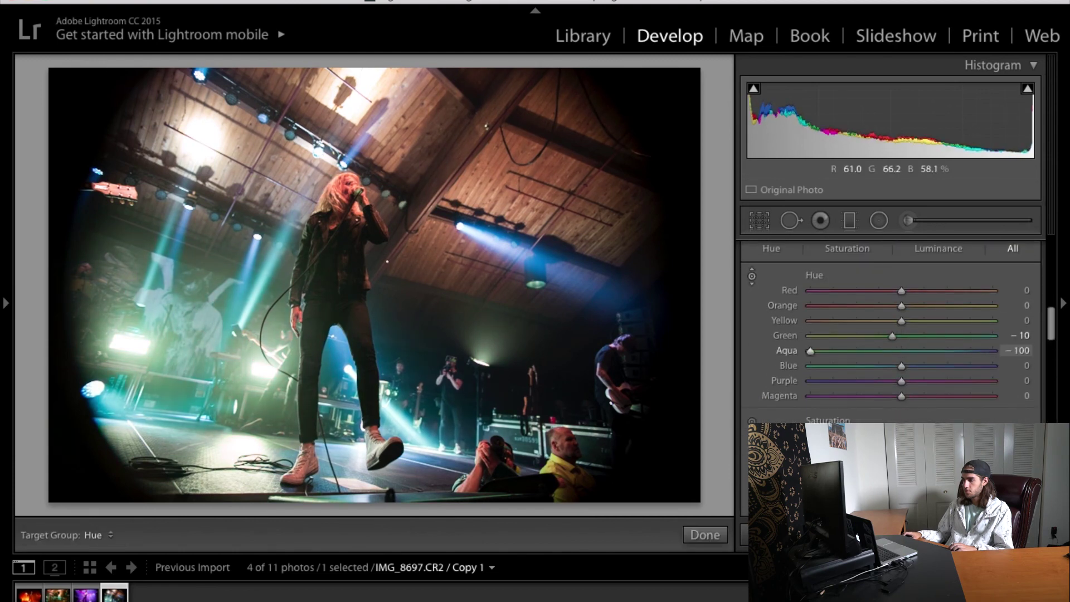
Undo the green and aqua hue shifts, then resample the photo's hues for red +19, orange +29, blue +5 and purple +13
{"action": "key", "text": "ctrl+z"}
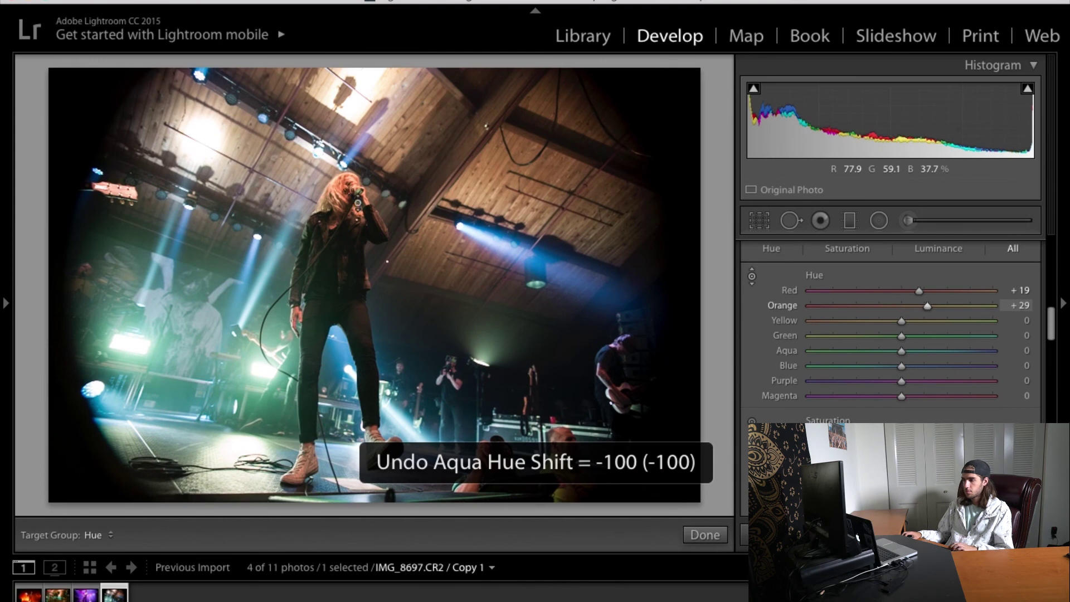
{"action": "left_click_drag", "start_coordinate": [384, 449], "coordinate": [384, 452]}
Sample the photo to set saturation to green +8 and aqua +36, and luminance to red +22, orange +30, blue +31 and purple +8
{"action": "key", "text": "ctrl+alt+shift+s"}
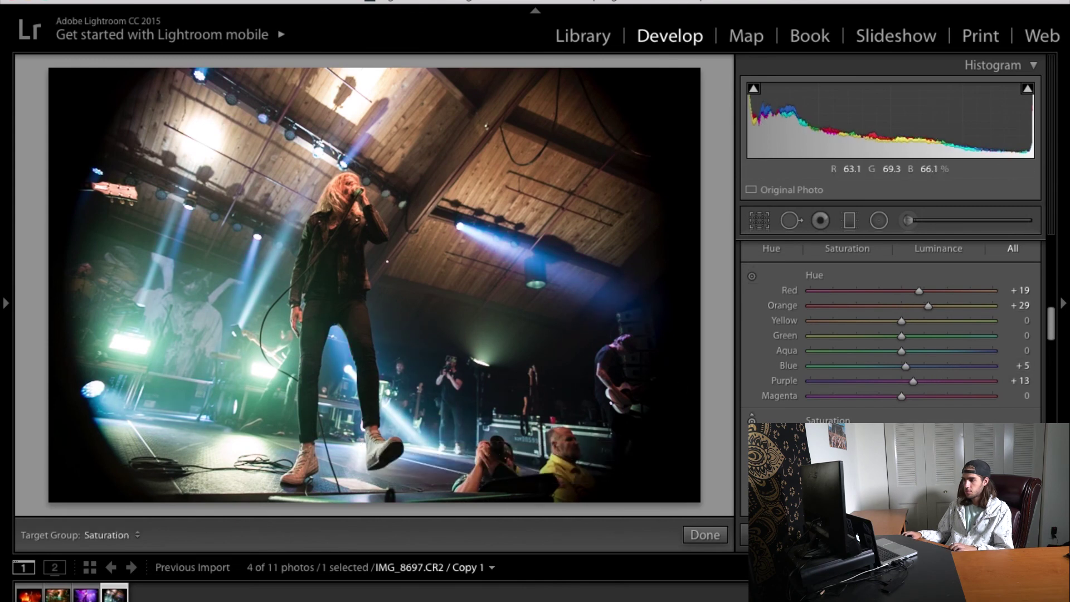
{"action": "scroll", "coordinate": [813, 350], "scroll_direction": "down", "scroll_amount": 3}
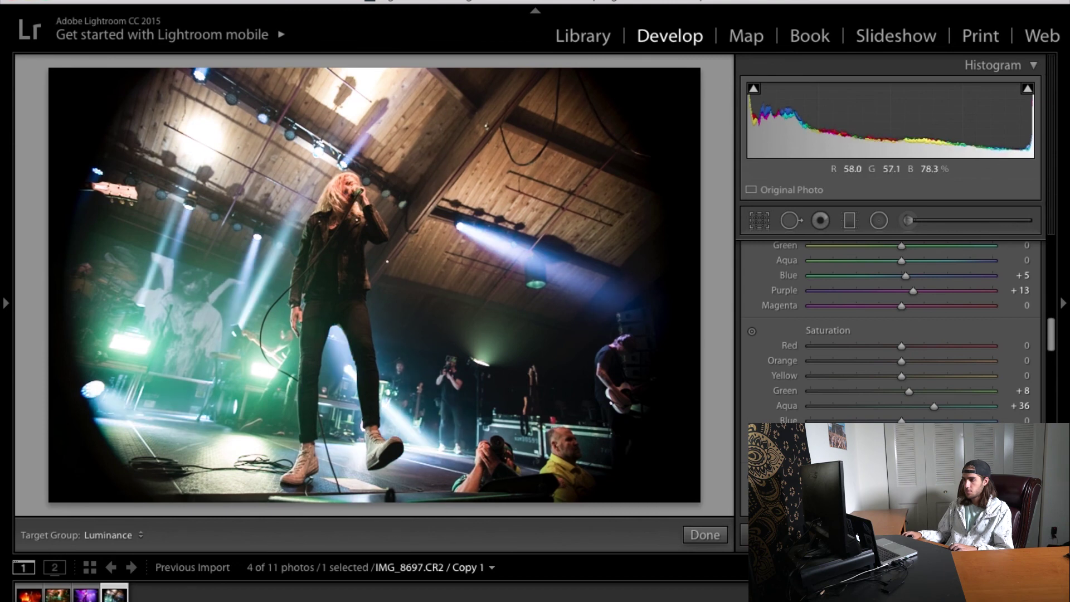
{"action": "scroll", "coordinate": [947, 334], "scroll_direction": "down", "scroll_amount": 5}
Split-tone IMG_8697 with a blue highlight hue of 213 and a blue-violet shadow hue of 258
{"action": "left_click", "coordinate": [987, 412]}
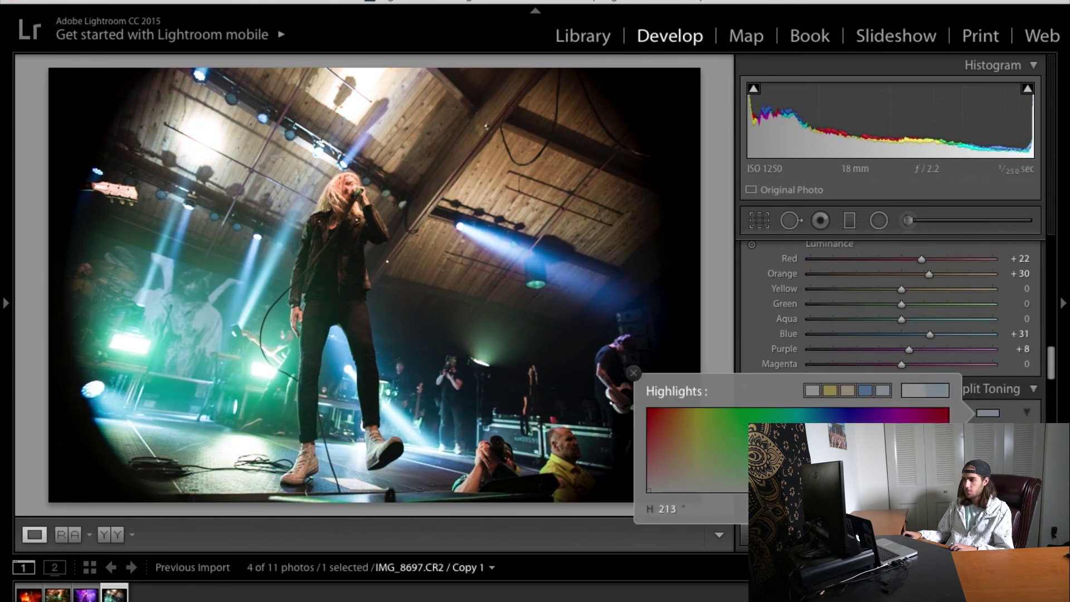
{"action": "left_click", "coordinate": [791, 332]}
{"action": "left_click", "coordinate": [987, 494]}
{"action": "left_click_drag", "start_coordinate": [930, 516], "coordinate": [674, 533]}
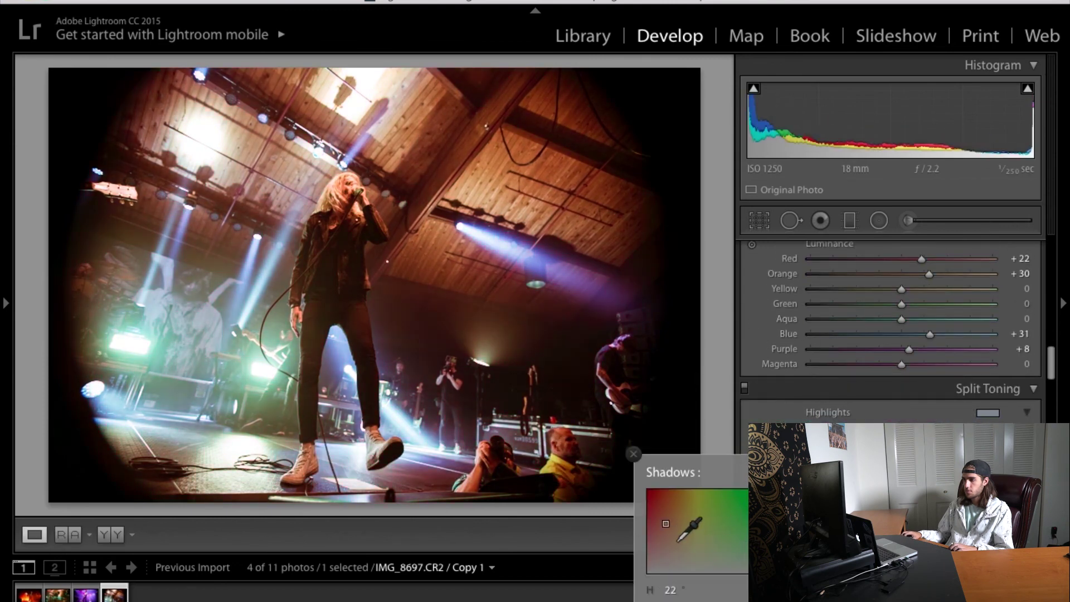
{"action": "left_click_drag", "start_coordinate": [760, 529], "coordinate": [806, 530]}
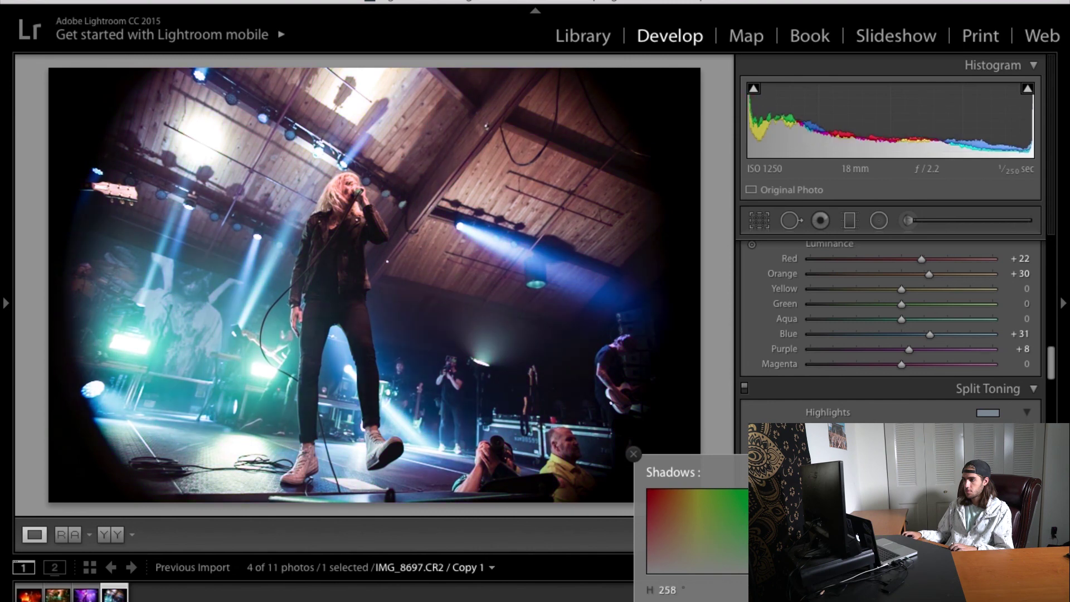
Adjust the lens correction for IMG_8697 and return to its basic tone settings
{"action": "scroll", "coordinate": [891, 334], "scroll_direction": "down", "scroll_amount": 10}
{"action": "mouse_move", "coordinate": [896, 296]}
{"action": "left_mouse_down"}
{"action": "mouse_move", "coordinate": [880, 299]}
{"action": "mouse_move", "coordinate": [917, 299]}
{"action": "left_mouse_up"}
{"action": "scroll", "coordinate": [900, 367], "scroll_direction": "down", "scroll_amount": 10}
{"action": "scroll", "coordinate": [900, 367], "scroll_direction": "up", "scroll_amount": 15}
{"action": "scroll", "coordinate": [901, 368], "scroll_direction": "up", "scroll_amount": 10}
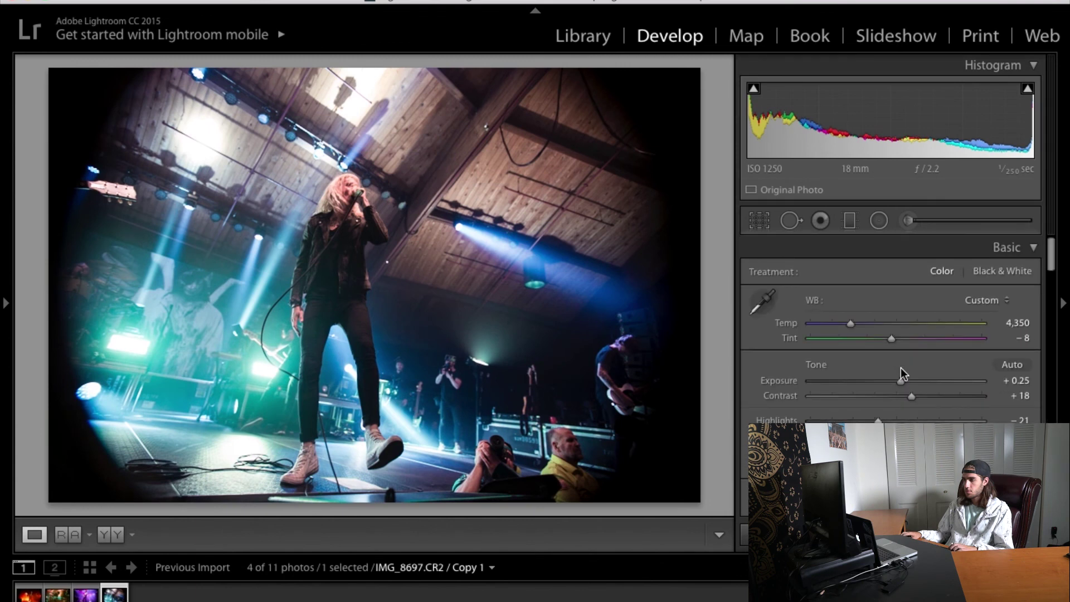